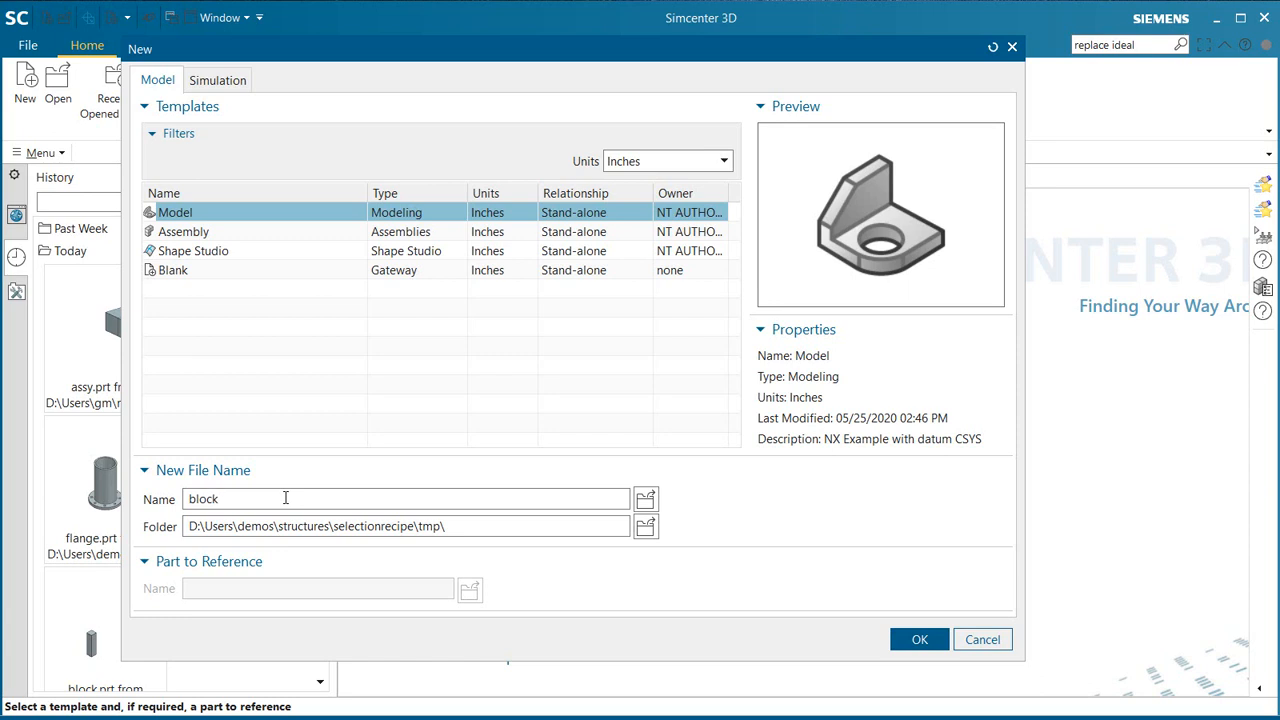
Create the inch-based model part block and add a block at the origin with length 1, width 1 and height 4 in.
key("Return")
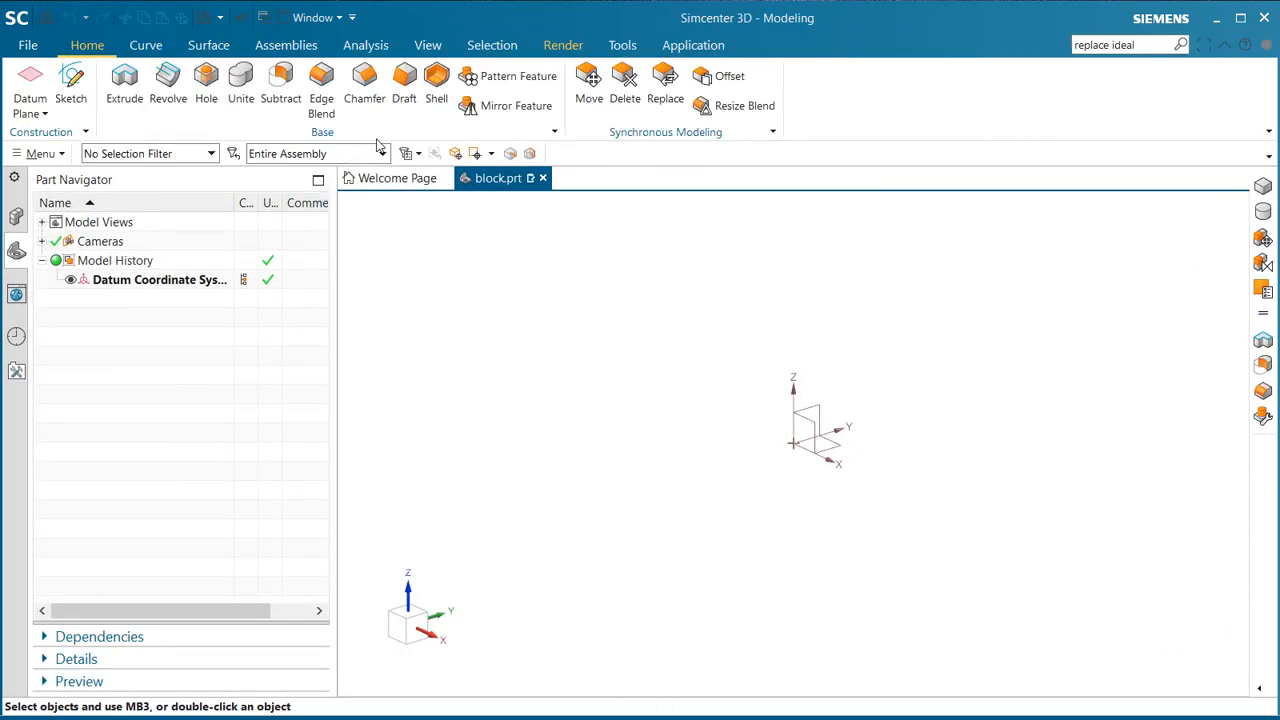
left_click(45, 153)
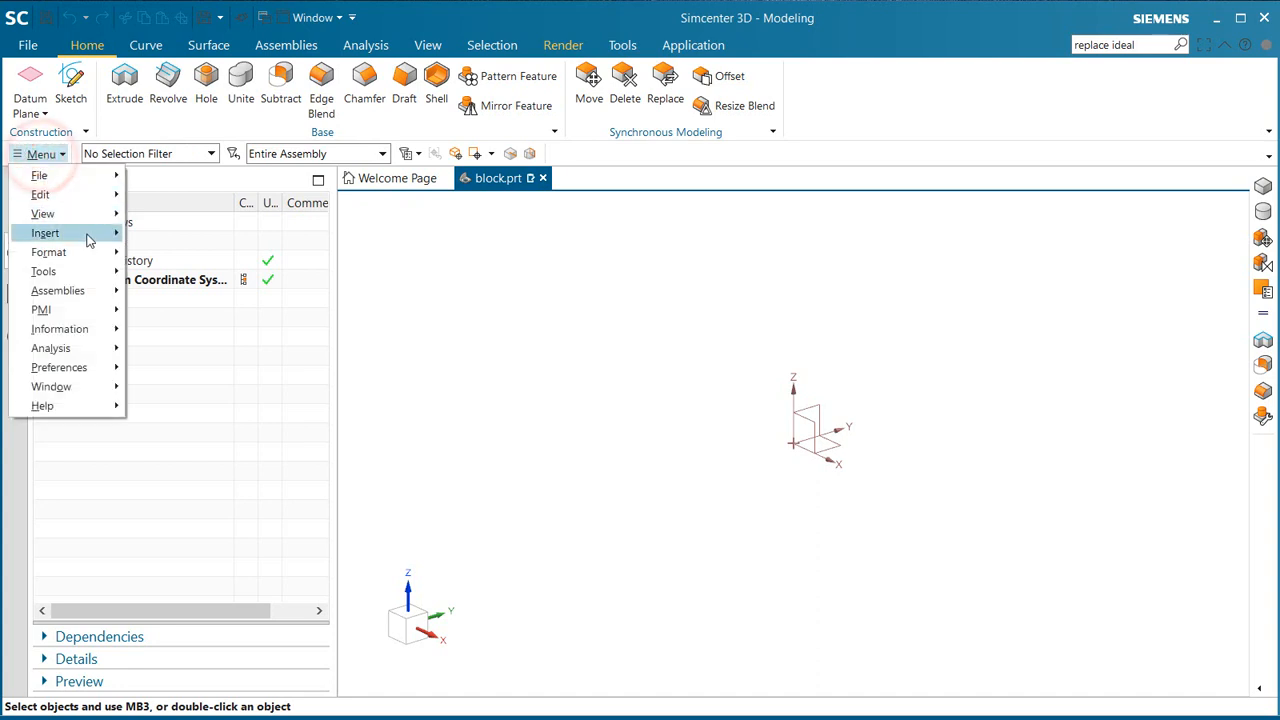
left_click(86, 233)
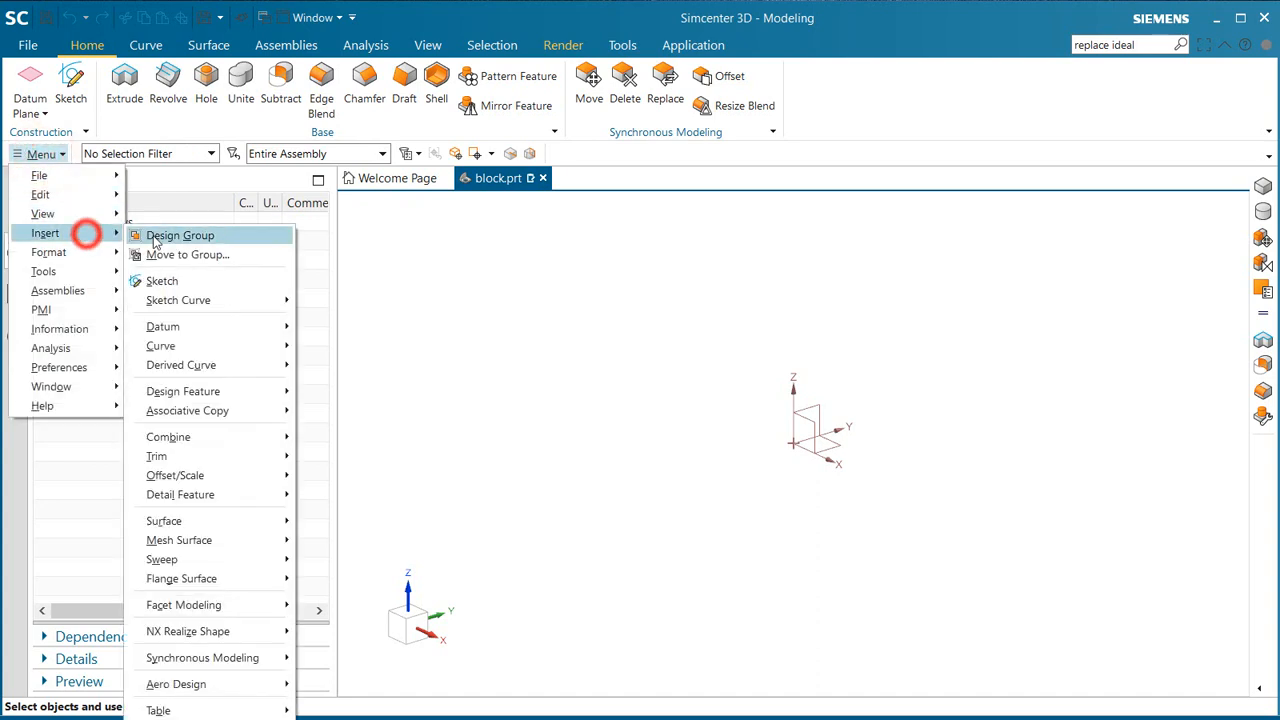
left_click(257, 391)
left_click(332, 432)
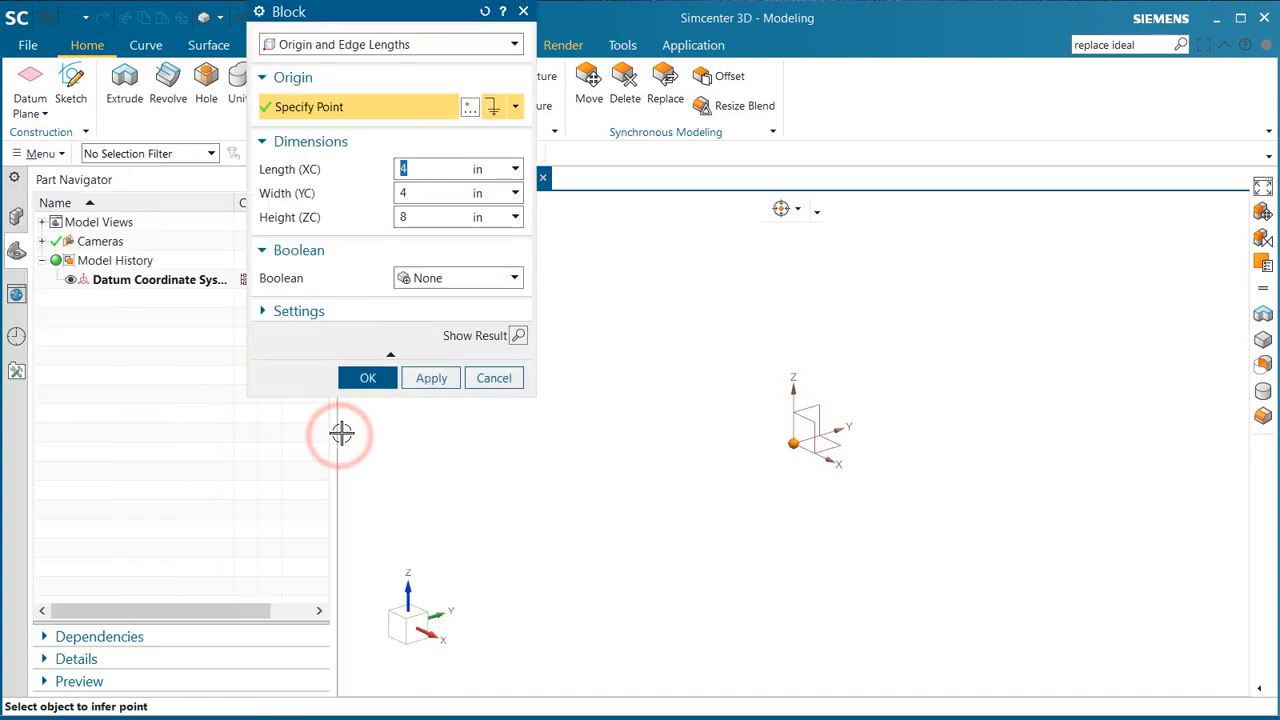
type("1")
key("Tab")
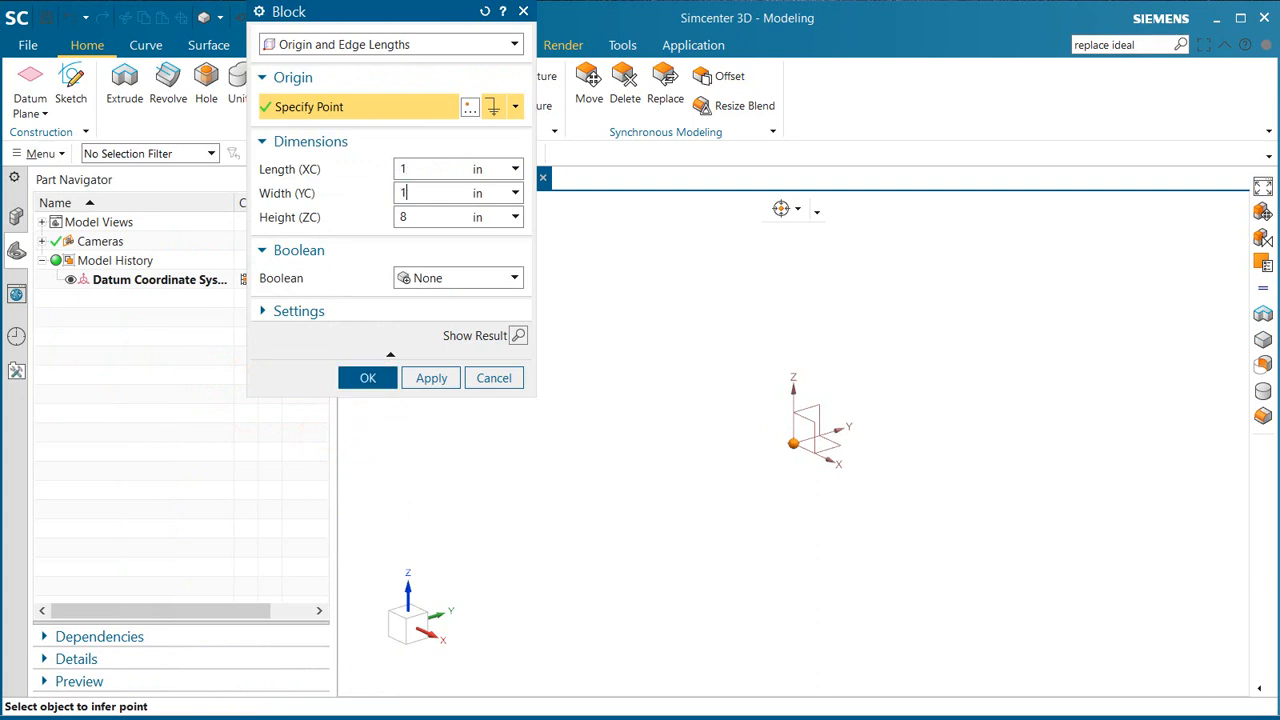
type("4")
left_click(383, 382)
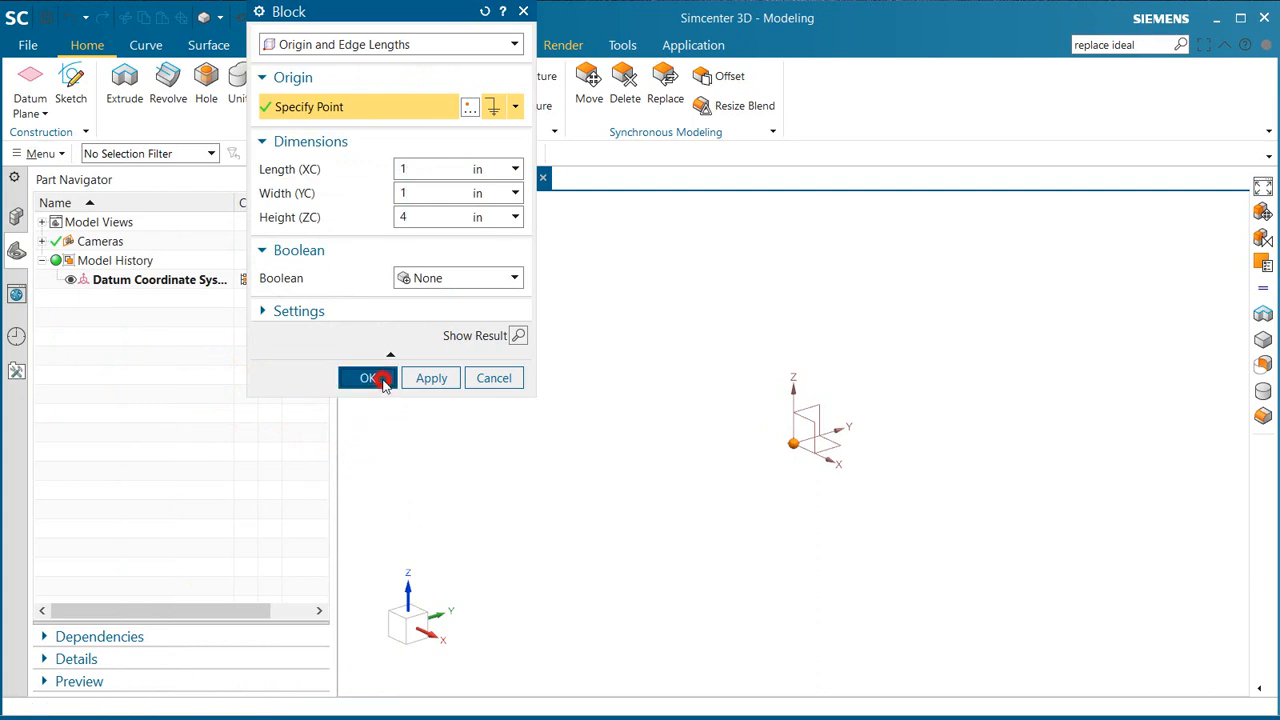
right_click_drag(383, 381, 369, 405)
scroll(589, 406, "down", 1)
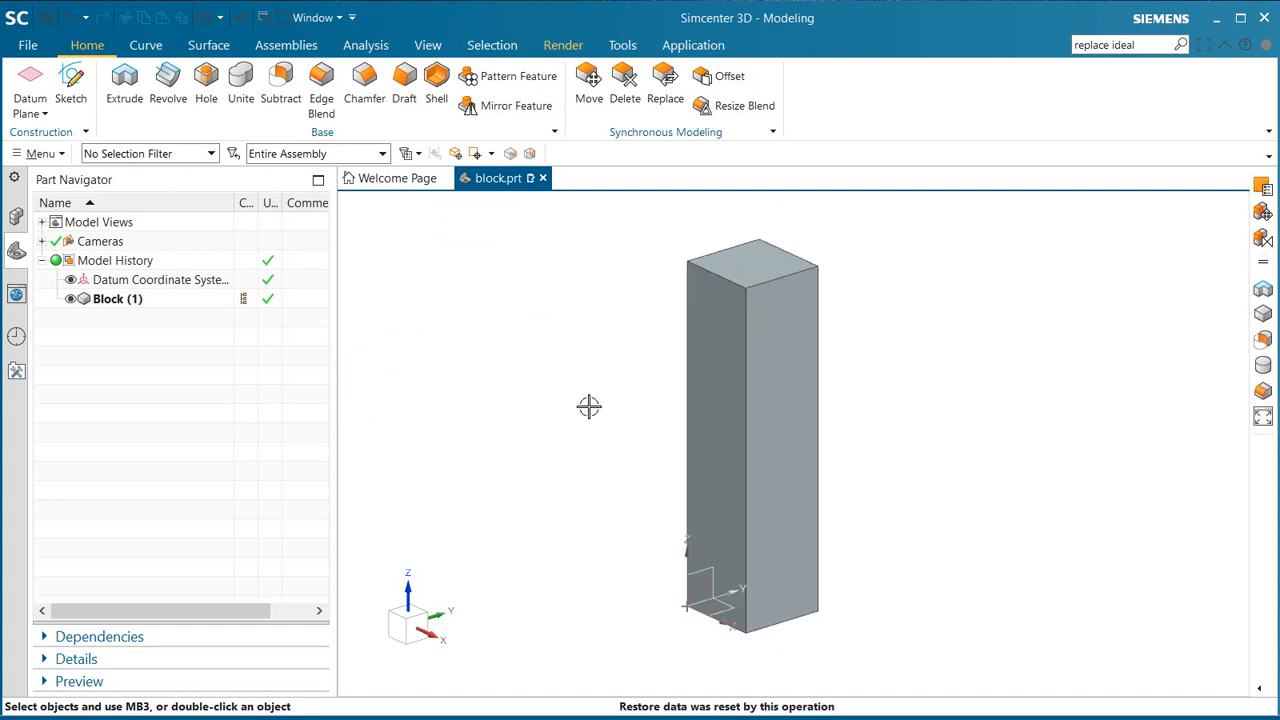
Filter the selection to solid bodies and assign the name tetmesh to the block's solid body.
left_click(124, 156)
left_click(146, 338)
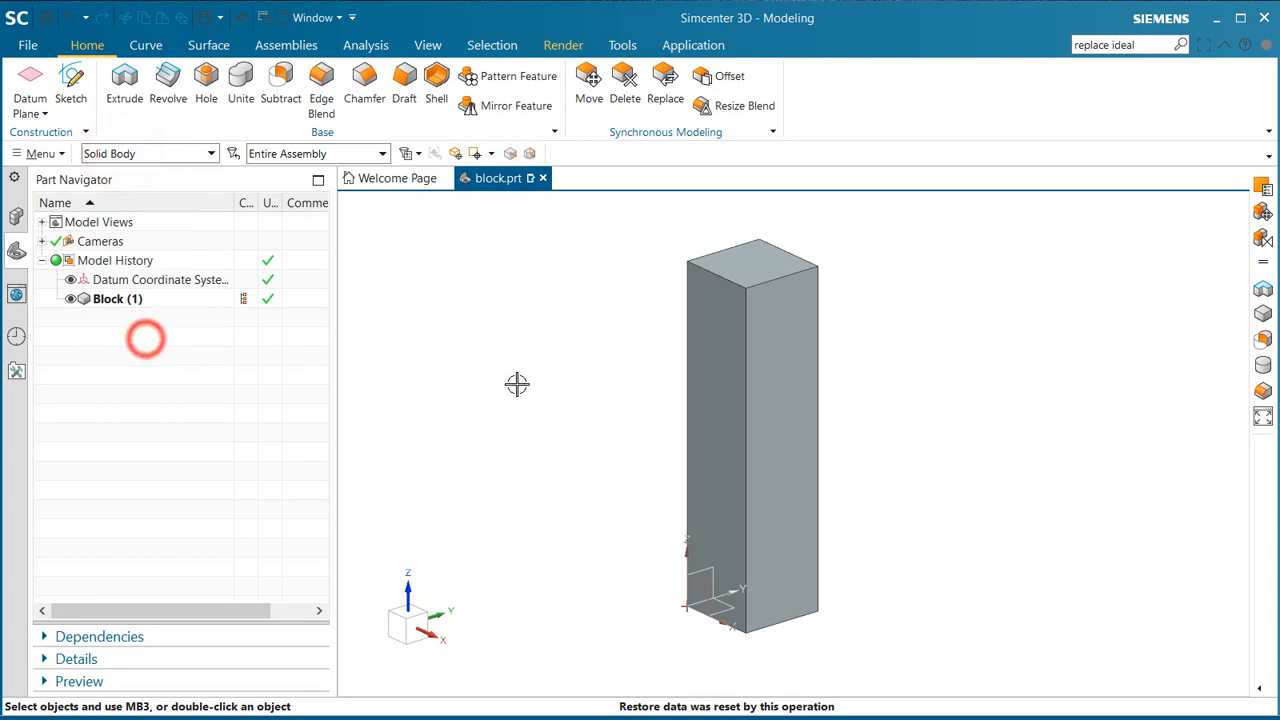
right_click(774, 374)
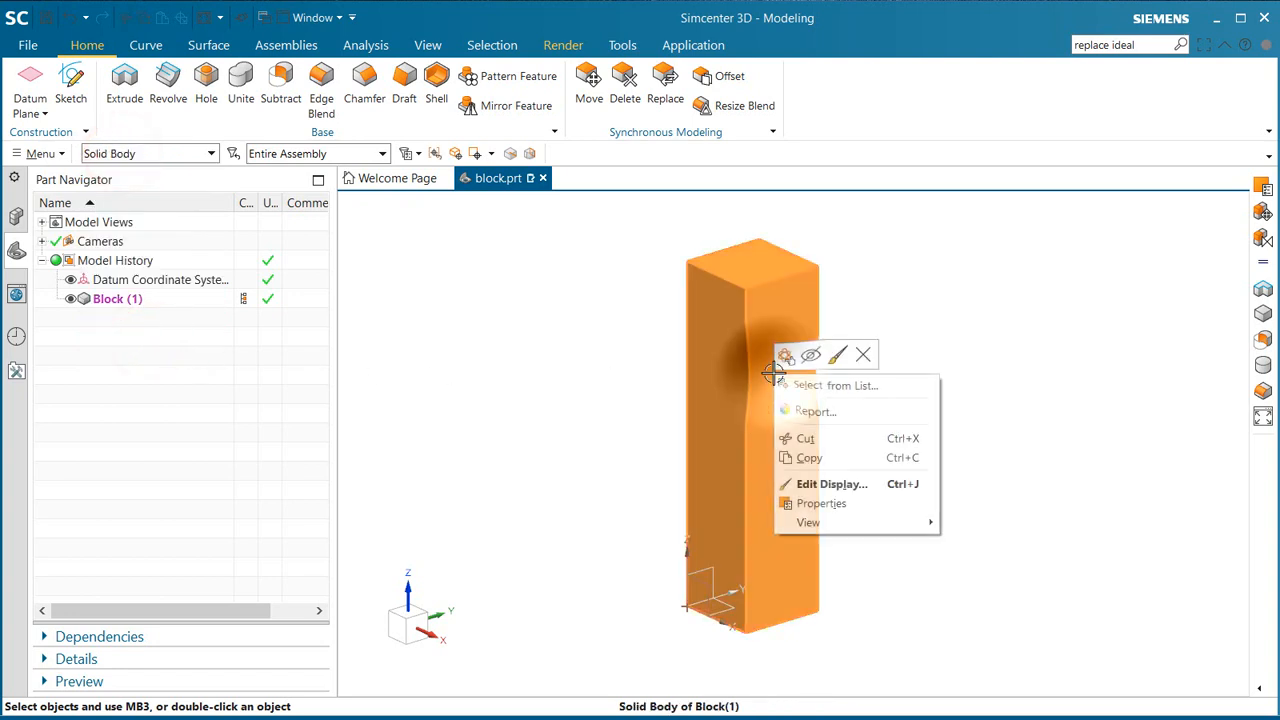
left_click(835, 505)
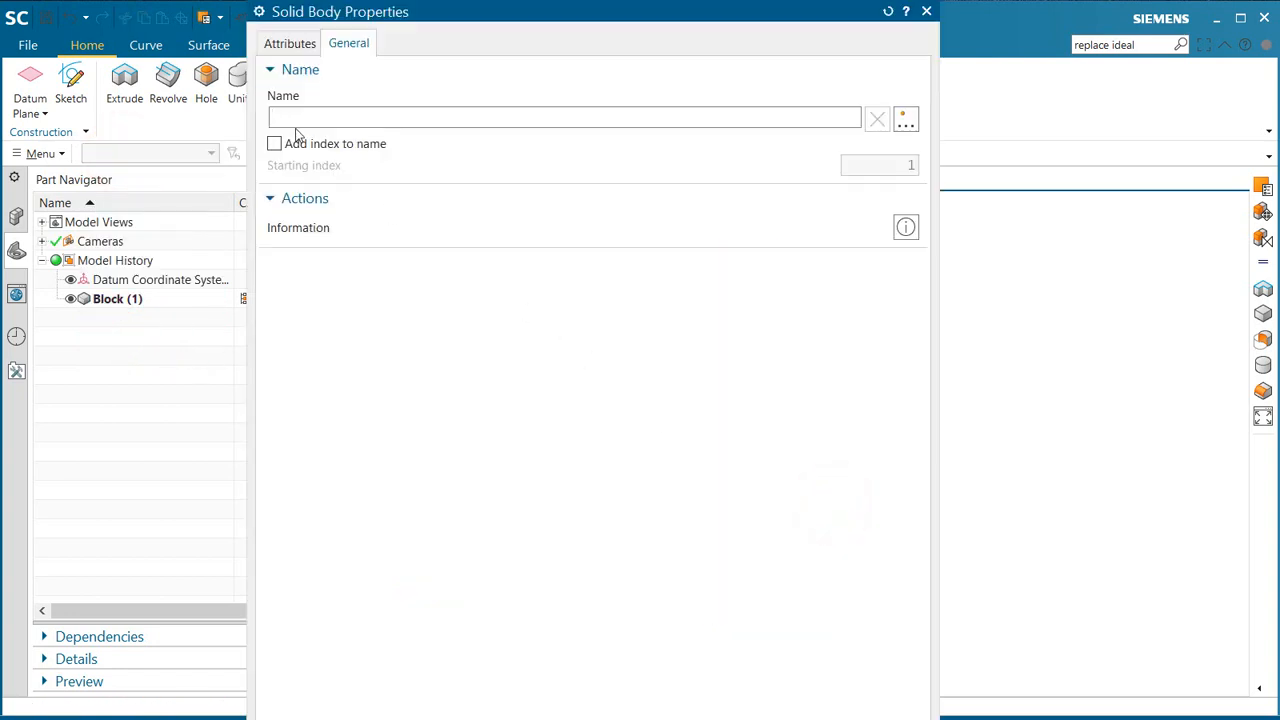
left_click(290, 43)
left_click(348, 43)
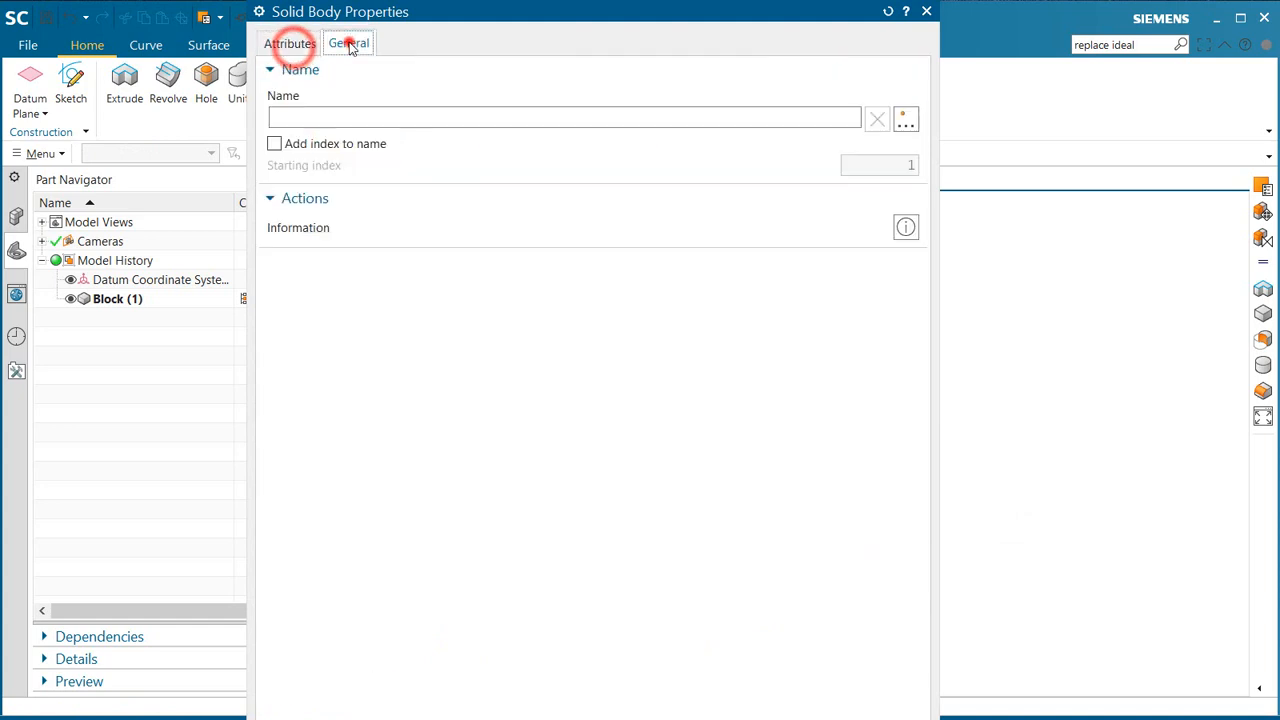
left_click(320, 115)
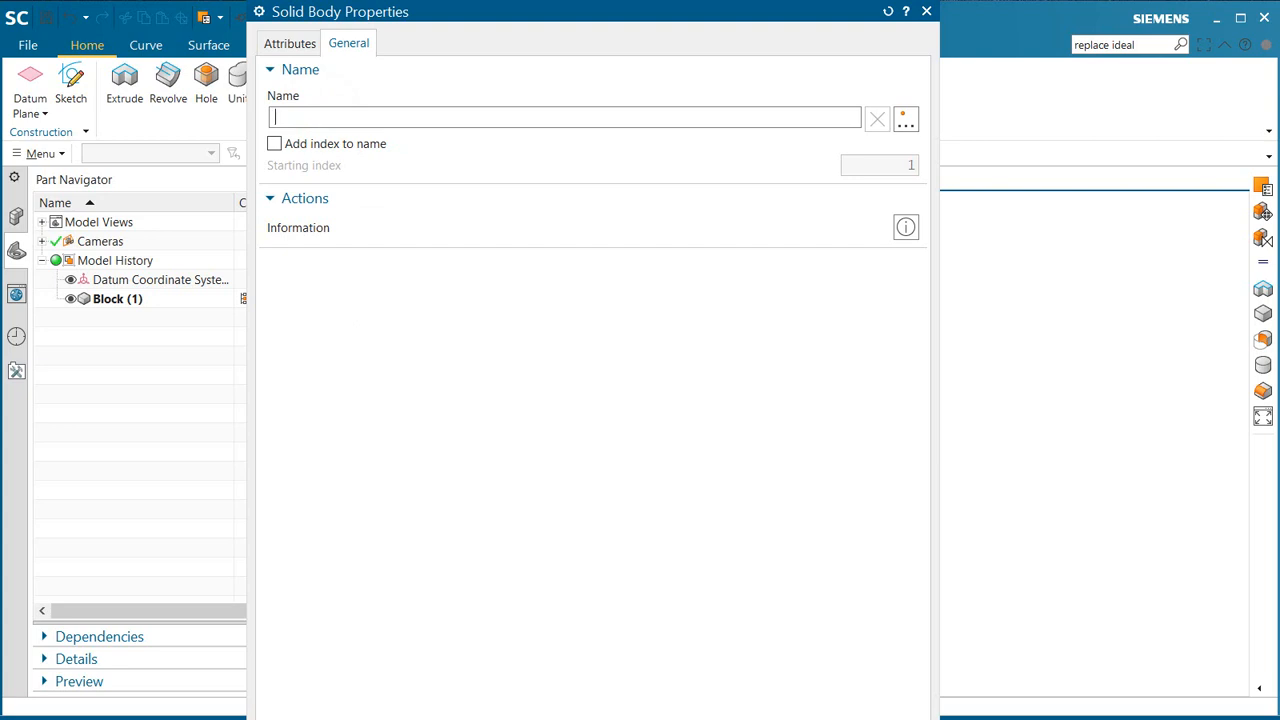
type("tetmesh")
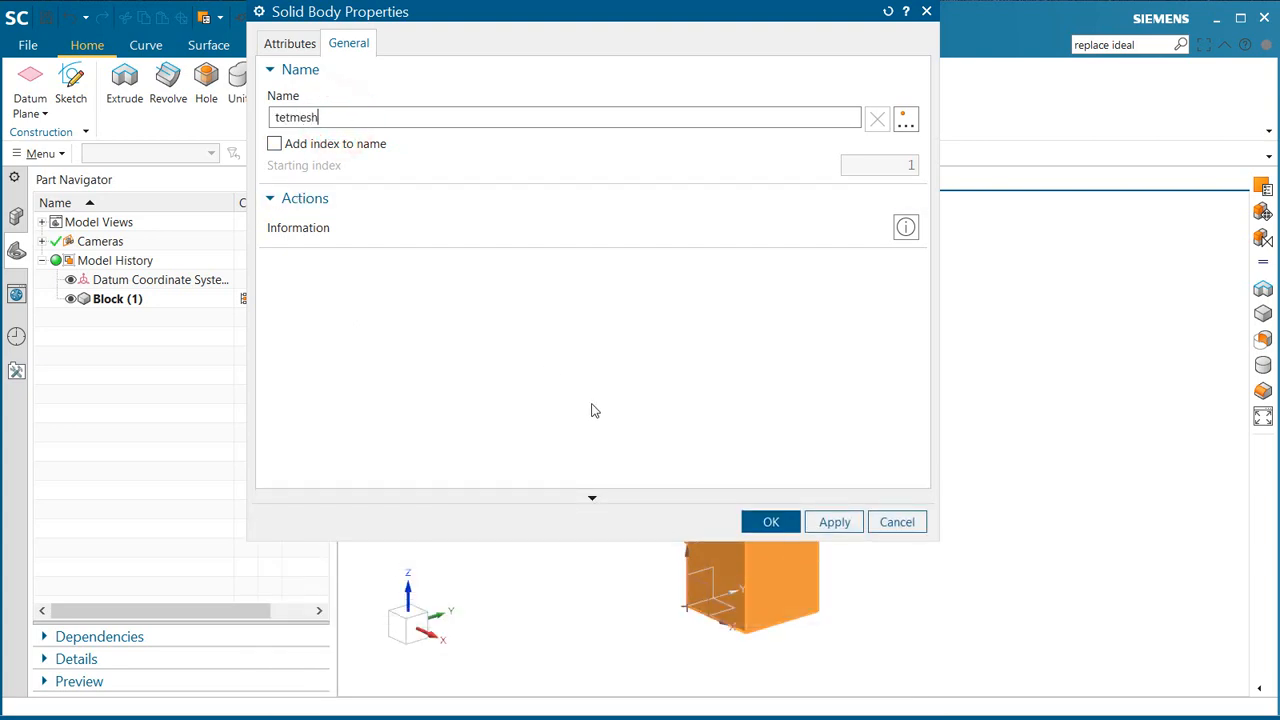
left_click(772, 522)
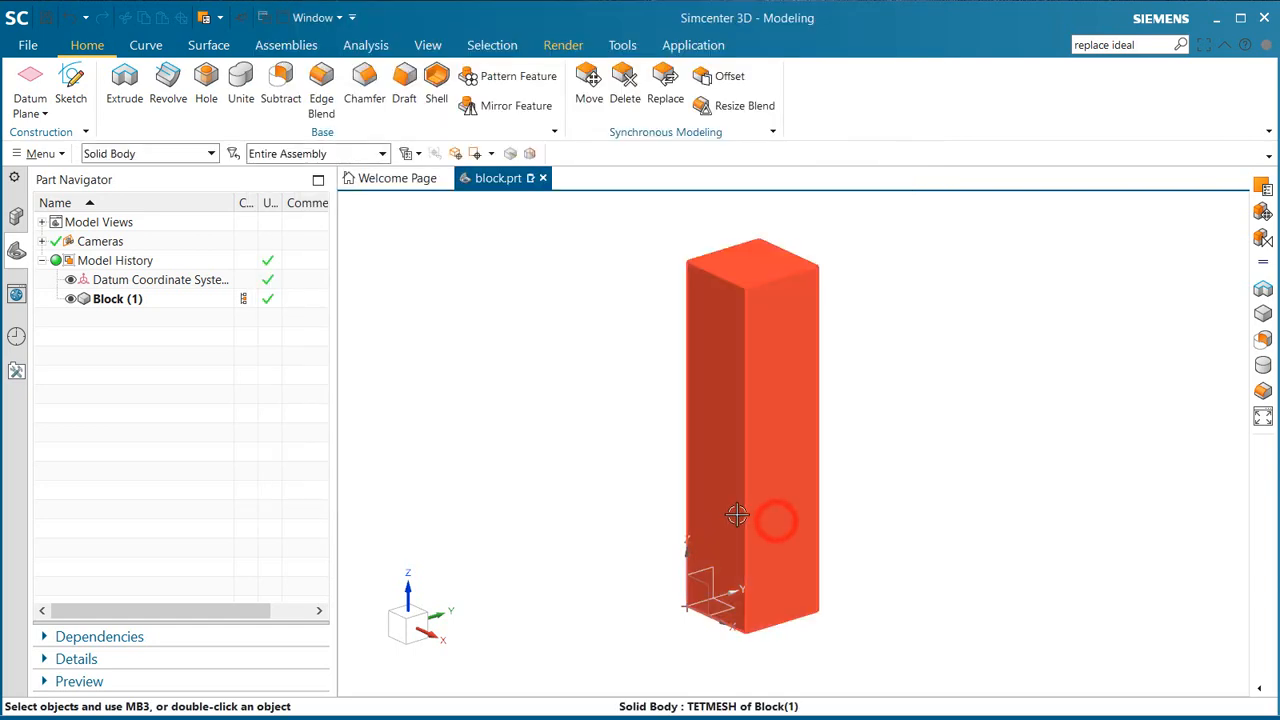
Filter the selection to faces and name the block's top face 1lbloadinz.
left_click(182, 156)
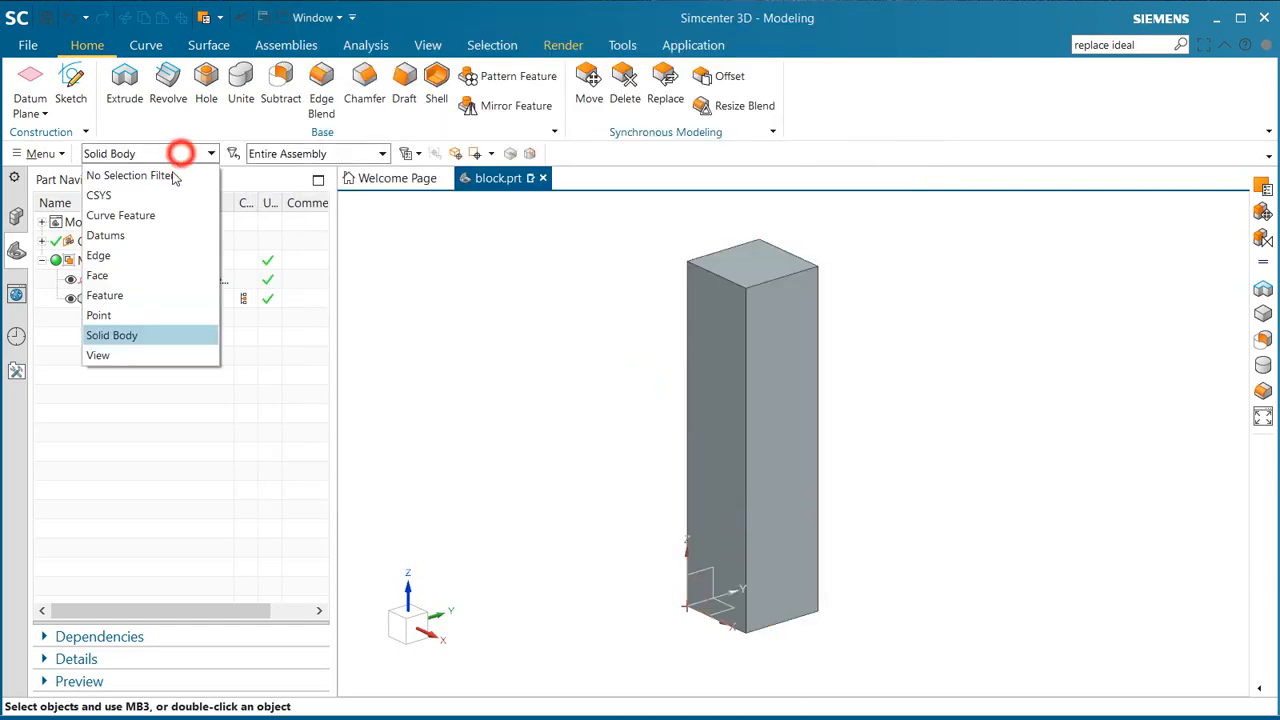
left_click(133, 279)
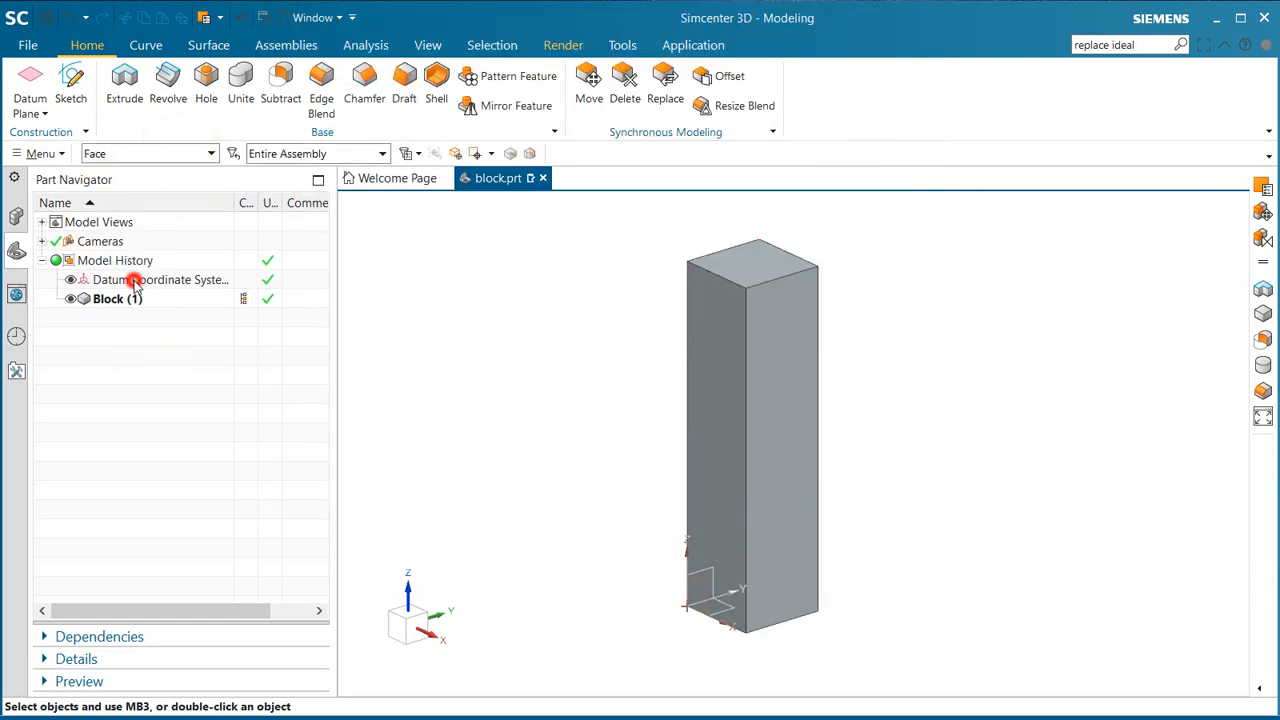
right_click(750, 263)
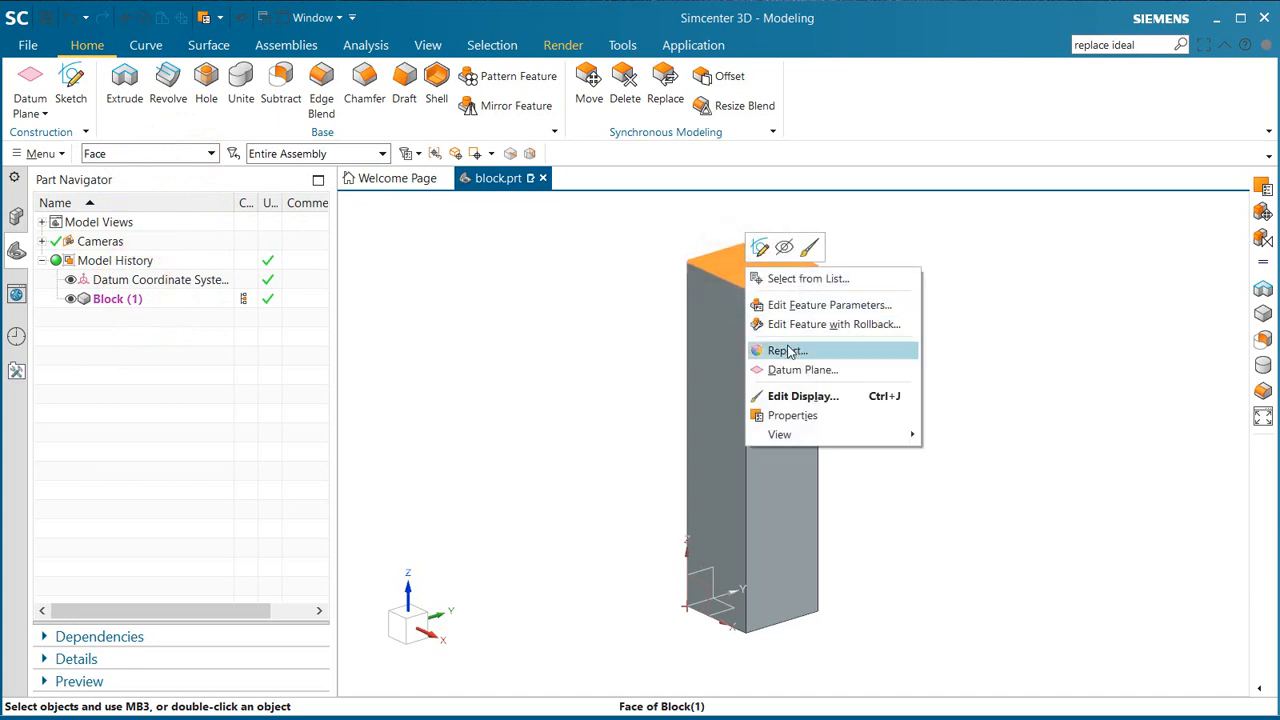
left_click(808, 417)
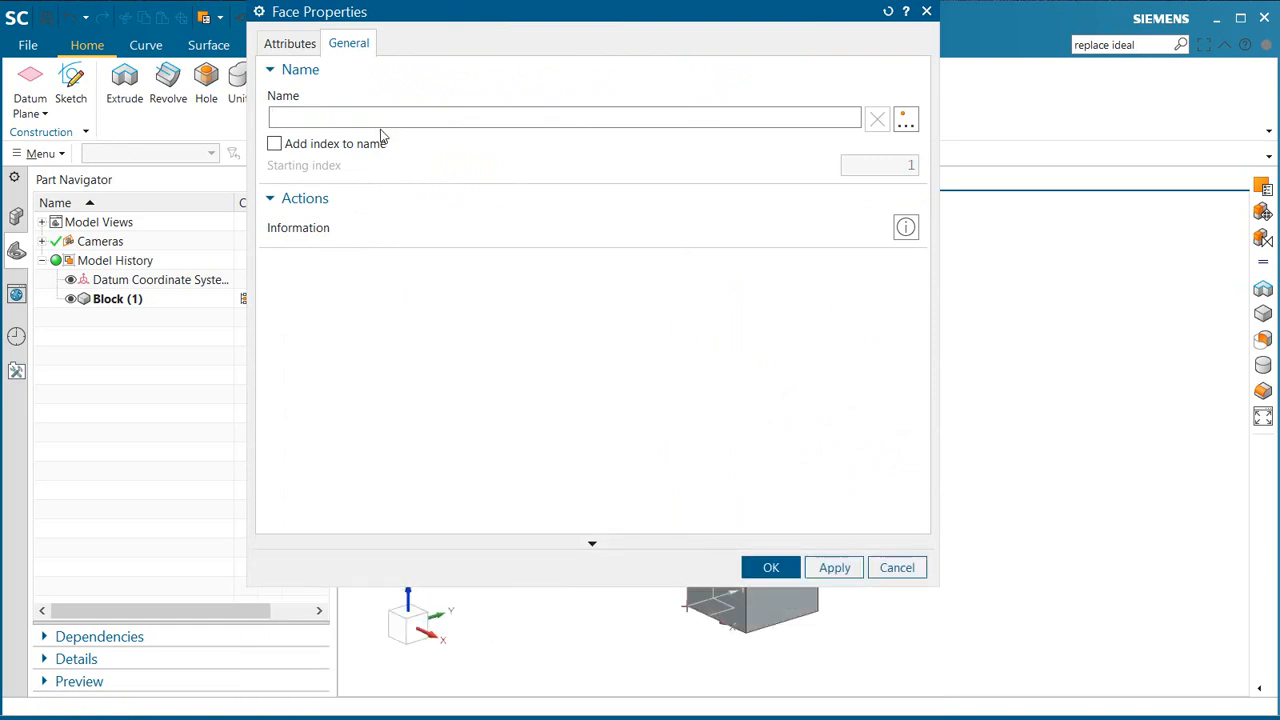
type("1lbloadinz")
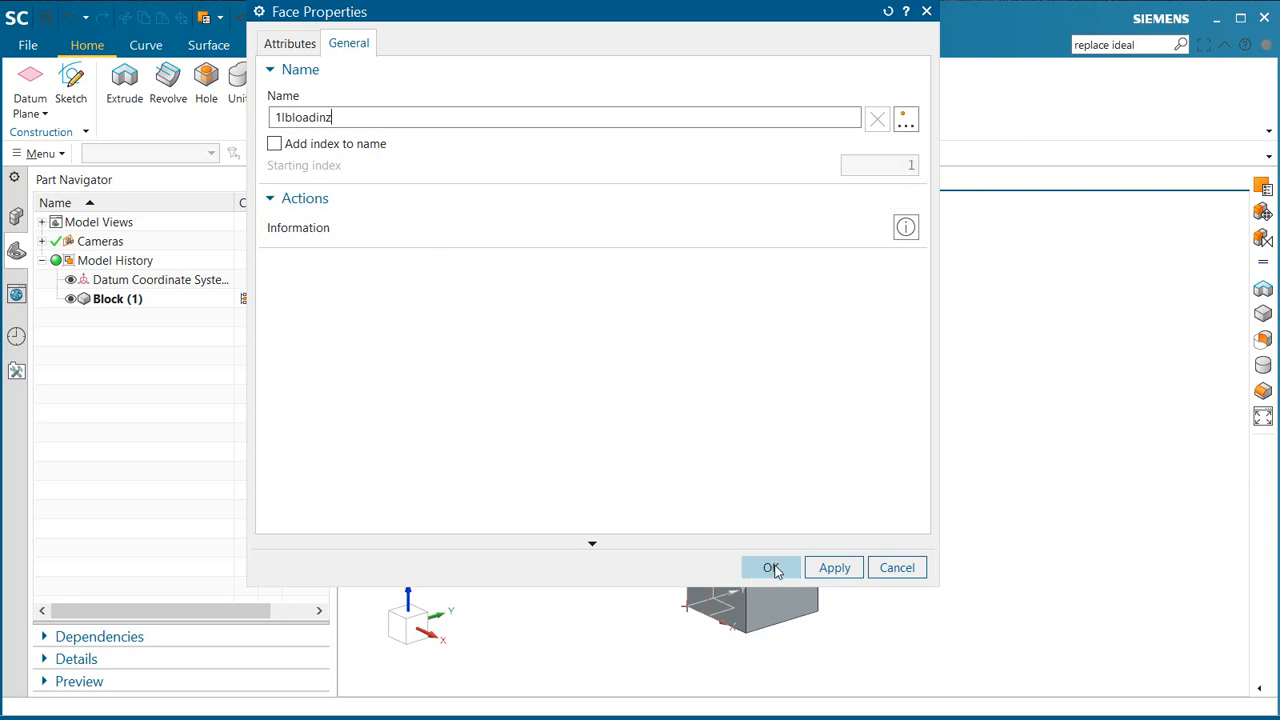
left_click(771, 567)
Assign the name fixed to the block's bottom face.
middle_click_drag(721, 521, 722, 495)
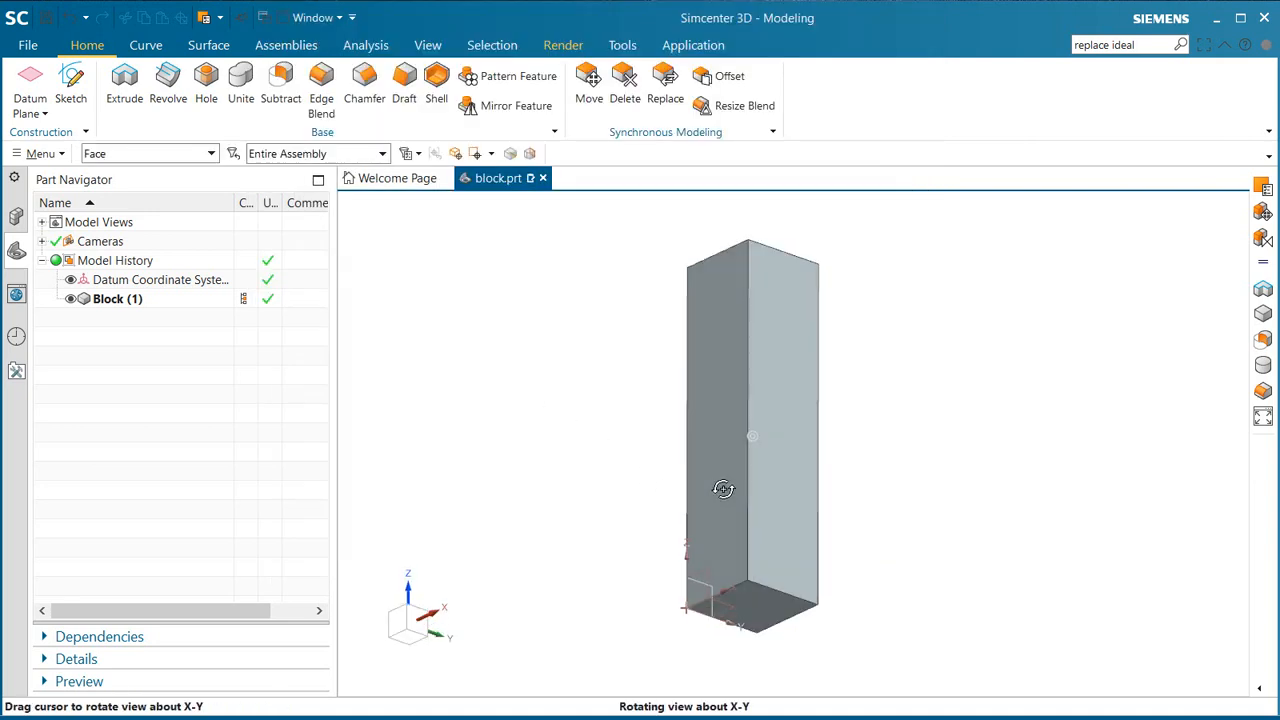
right_click(760, 598)
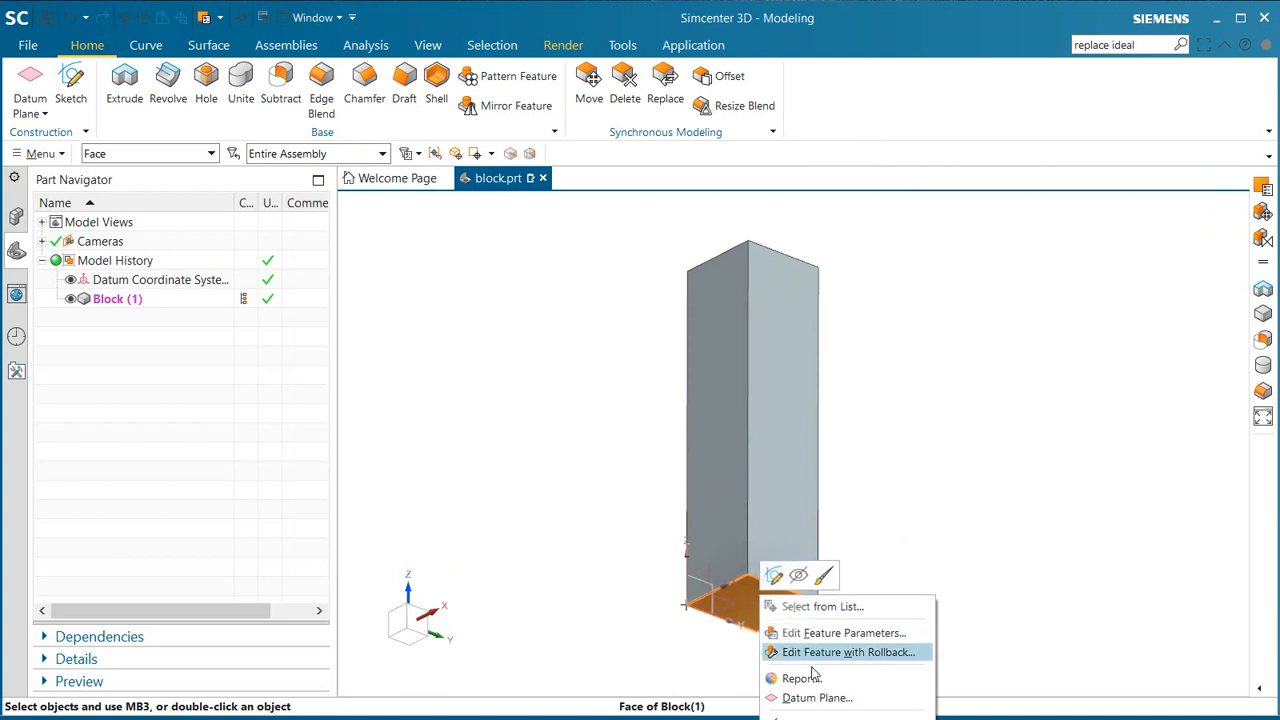
left_click(631, 535)
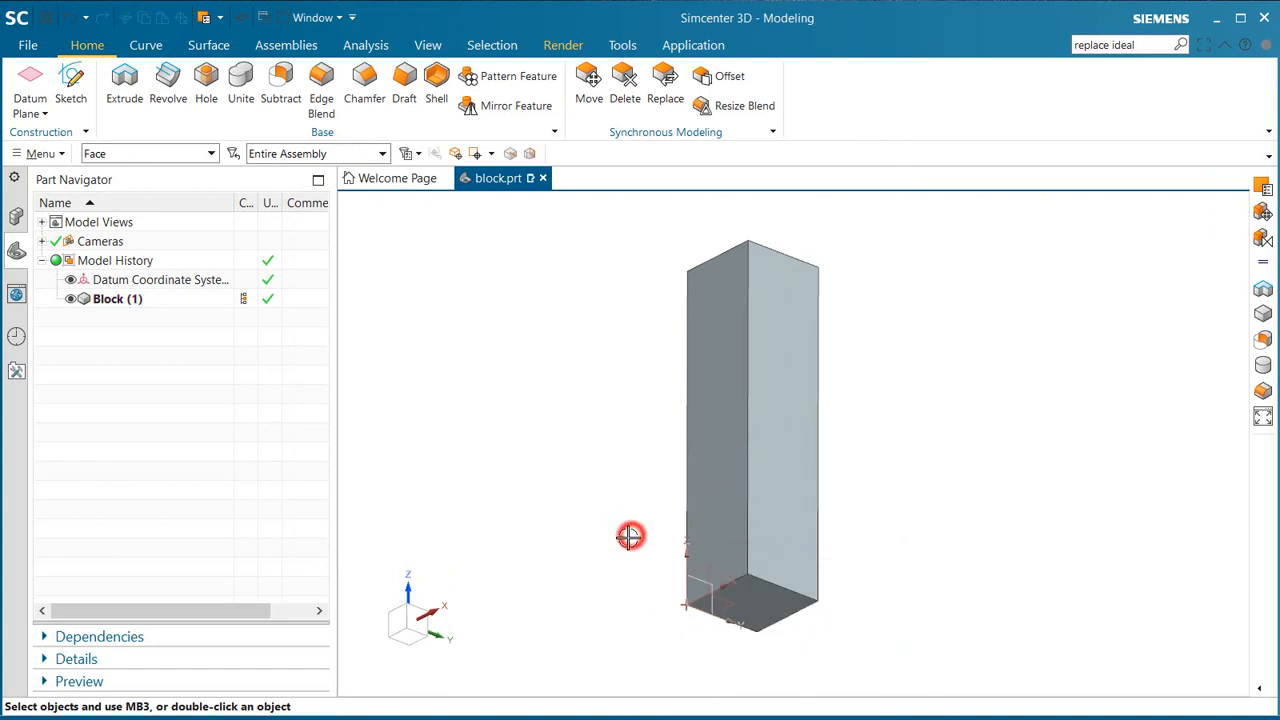
scroll(631, 534, "down", 3)
middle_click_drag(668, 498, 670, 386, "shift")
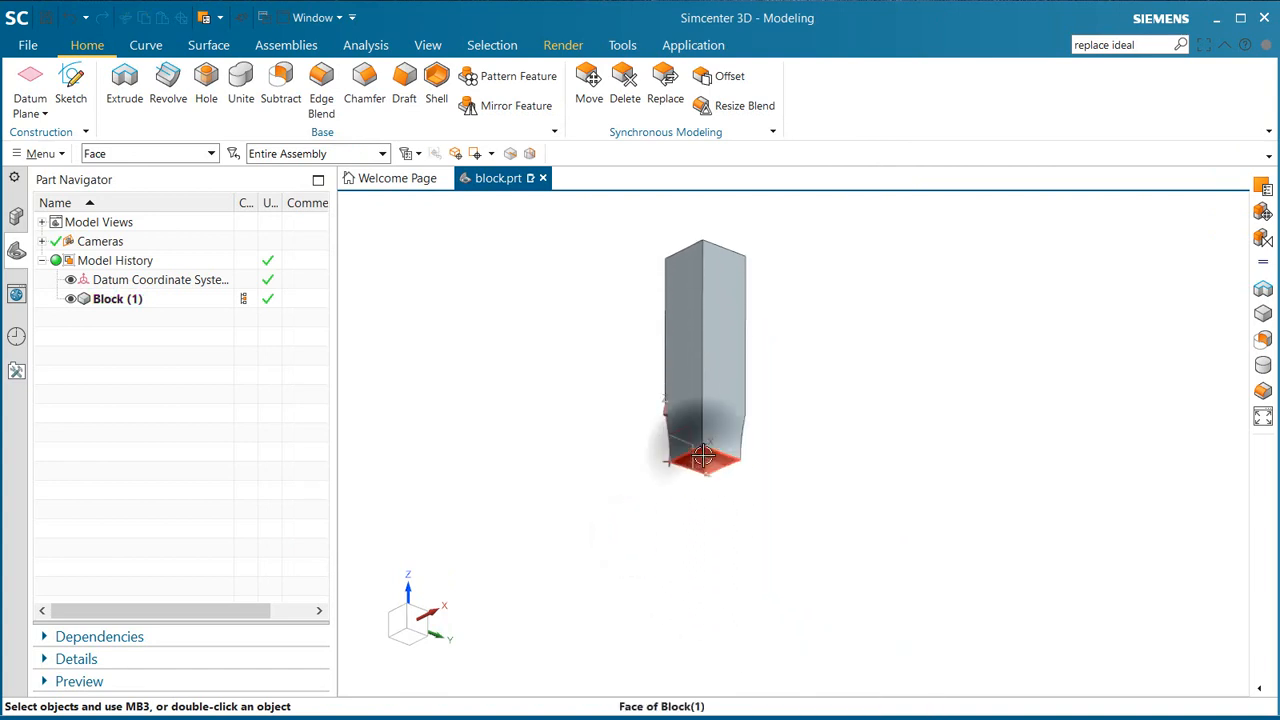
right_click(702, 460)
left_click(781, 597)
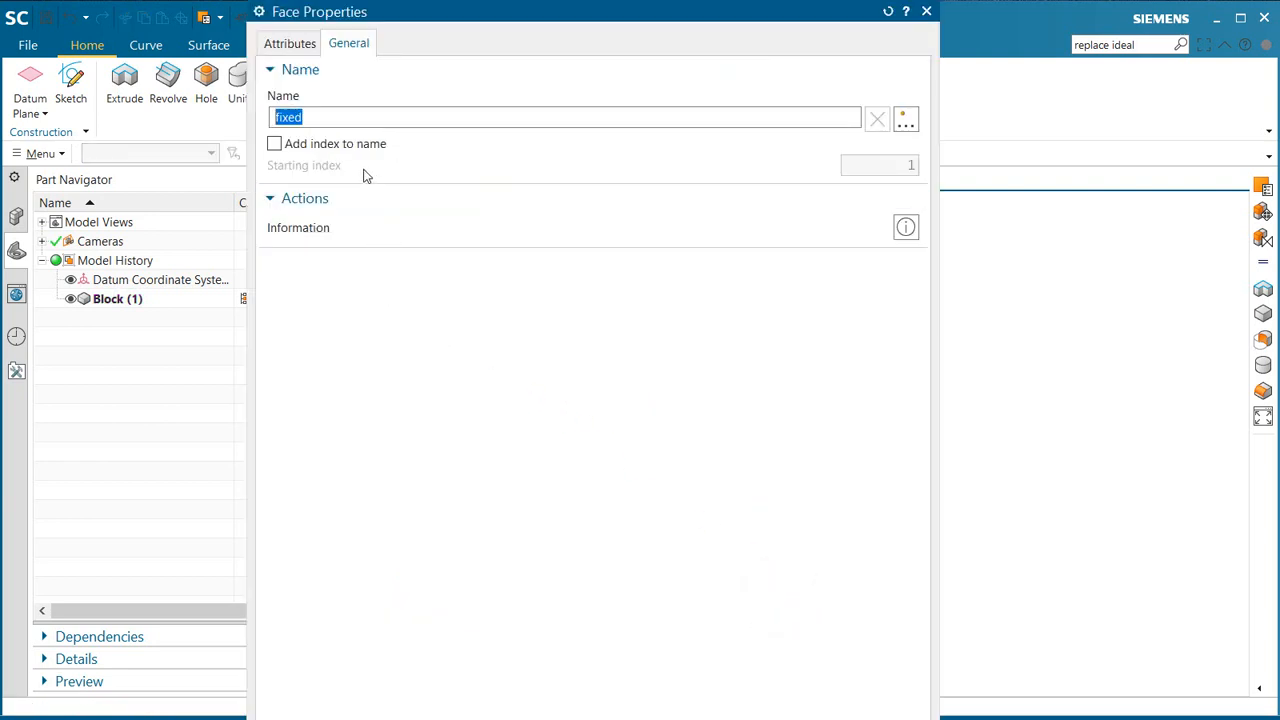
key("Return")
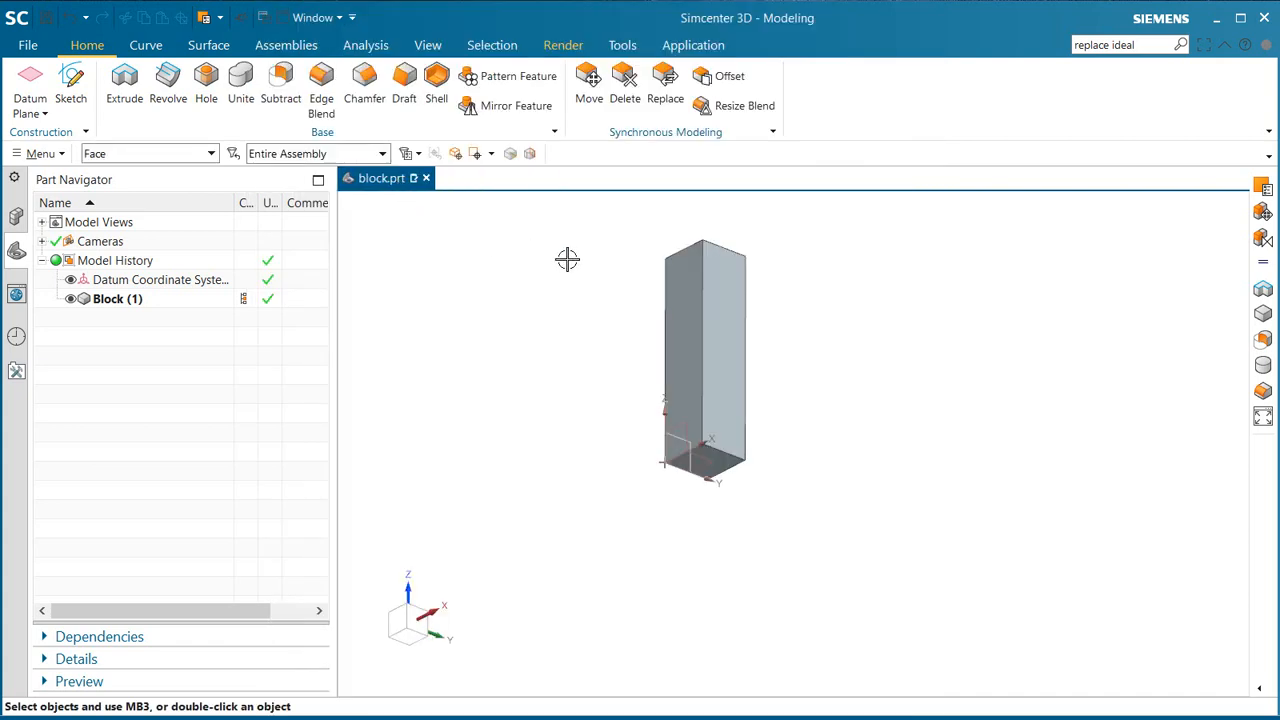
Switch the block part from Modeling to the Pre/Post application.
mouse_move(567, 259)
middle_mouse_down()
mouse_move(571, 311)
mouse_move(586, 263)
middle_mouse_up()
scroll(640, 232, "up", 3)
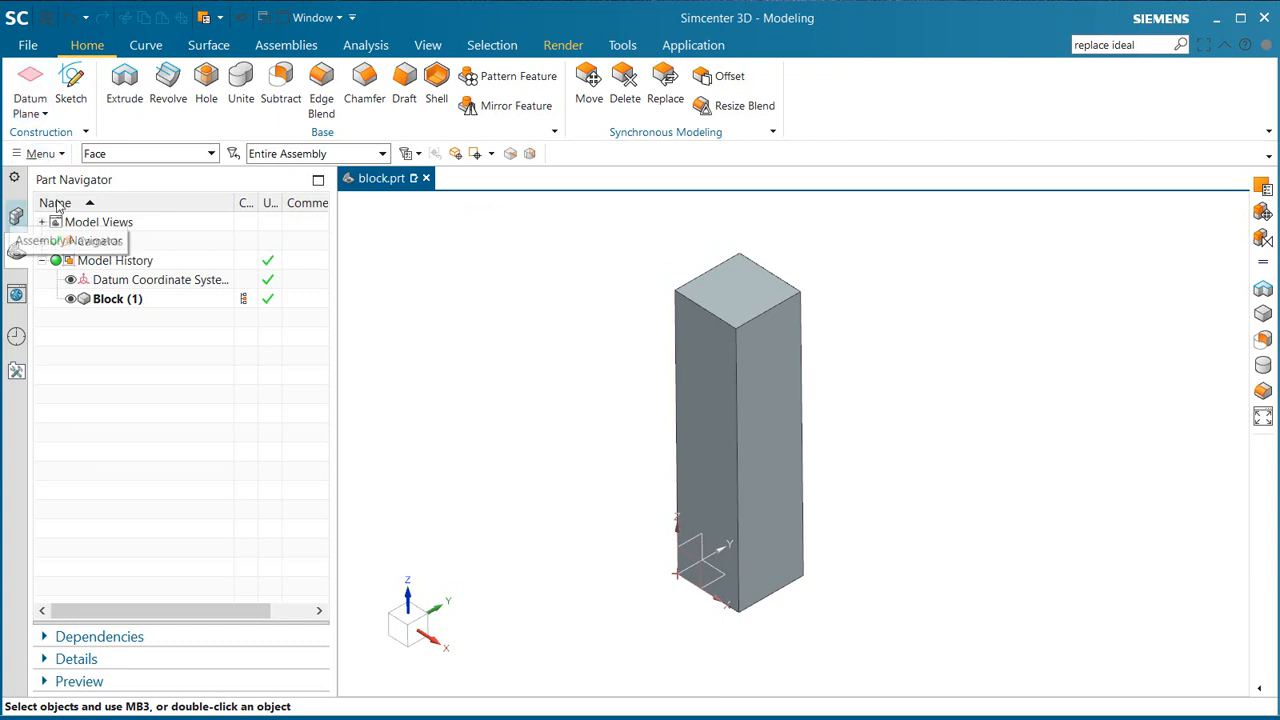
left_click(680, 47)
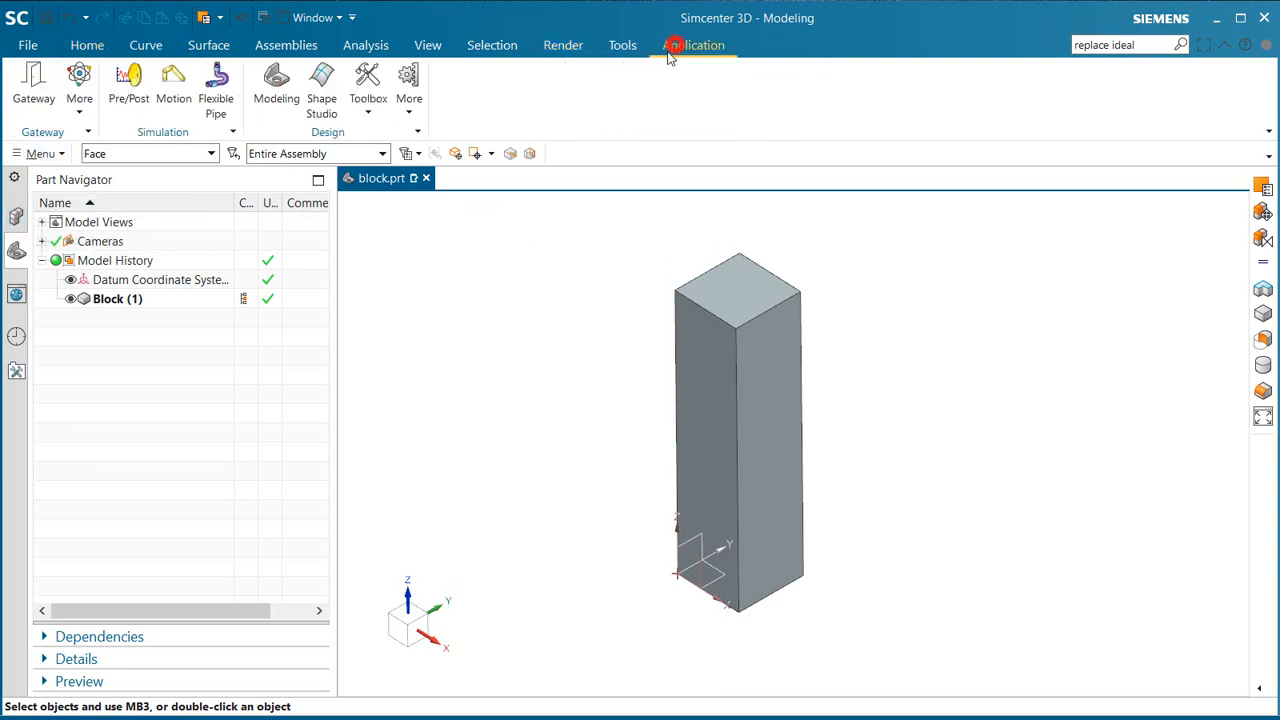
left_click(128, 85)
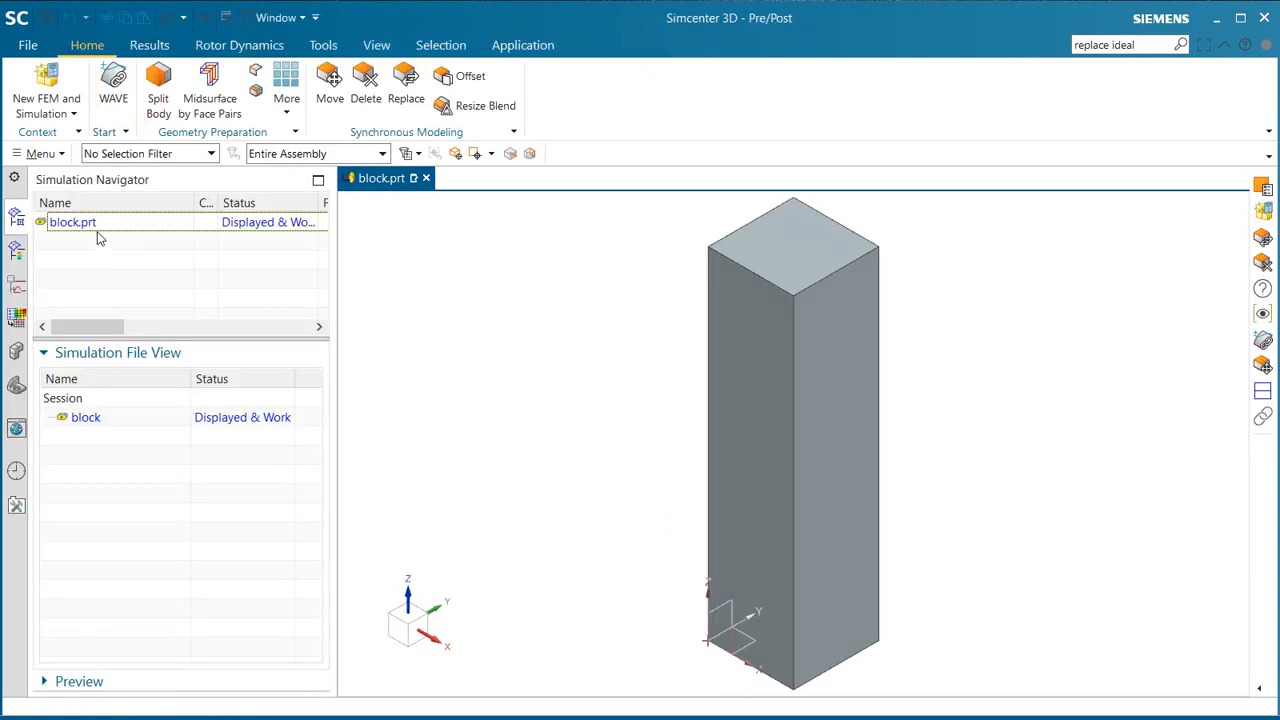
Start a new FEM from block.prt with the Simcenter Nastran template, naming the file selectionrecipe_fem1.fem.
right_click(95, 222)
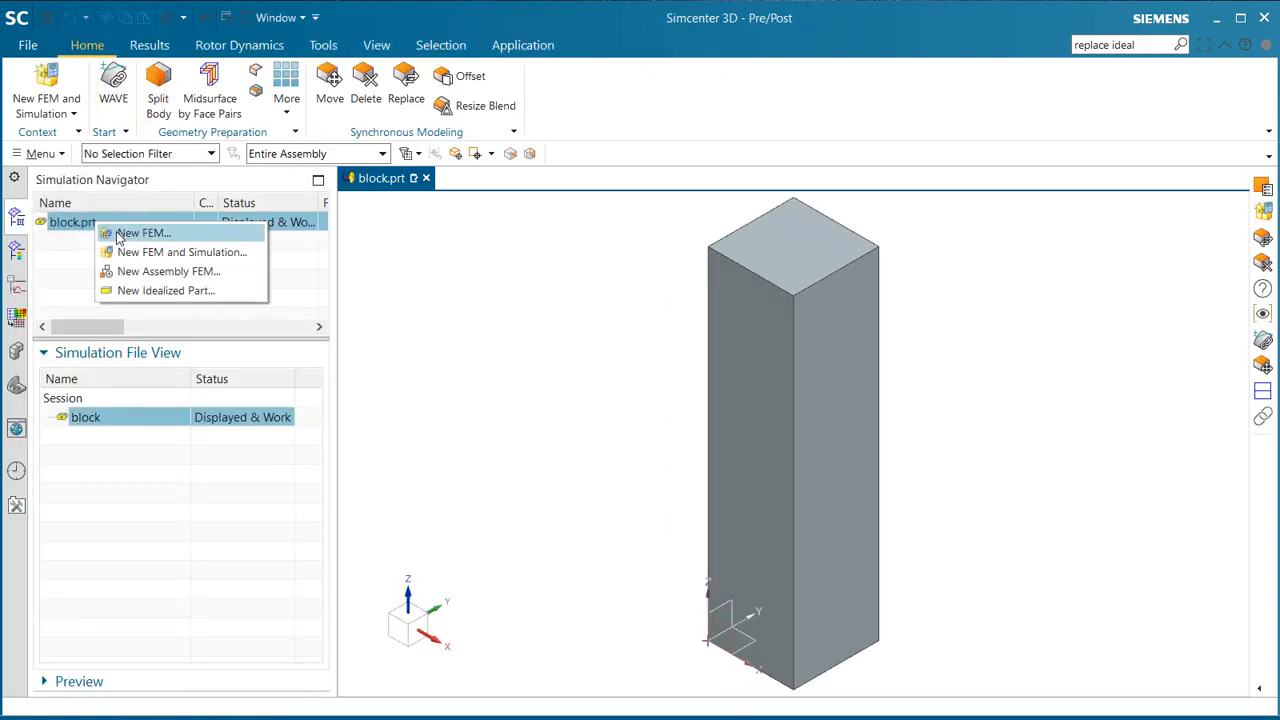
left_click(121, 233)
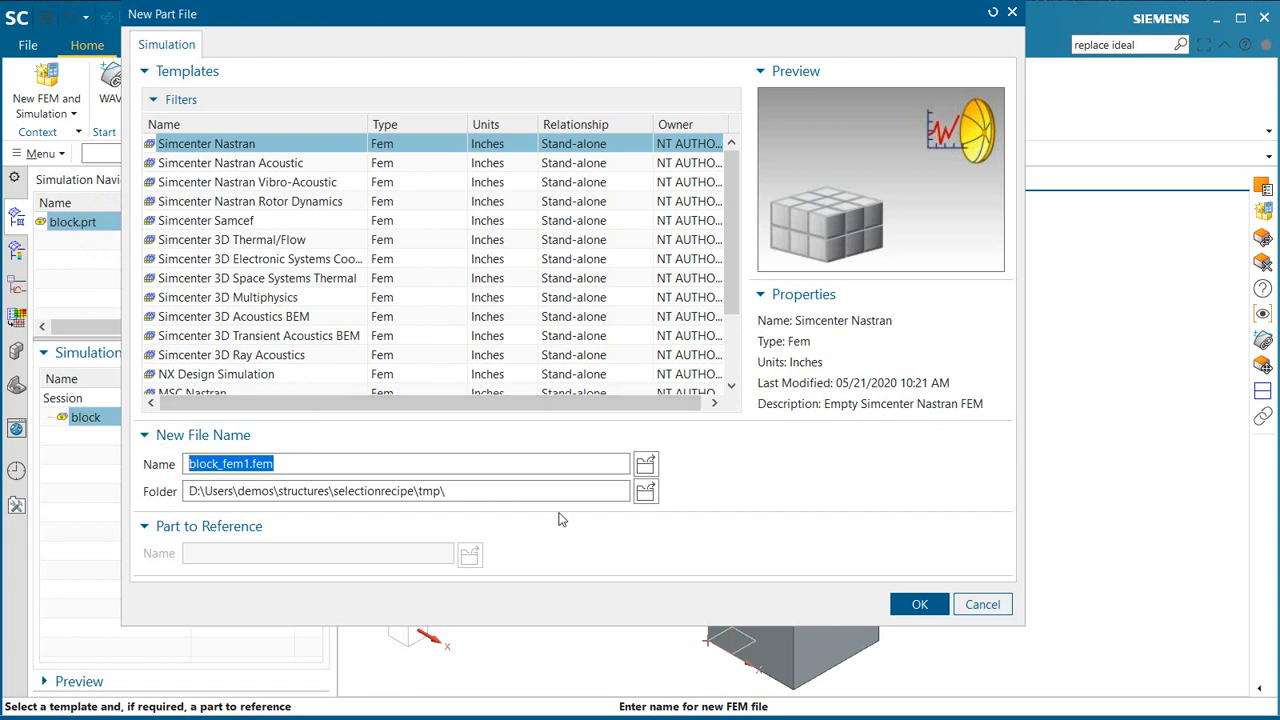
double_click(210, 464)
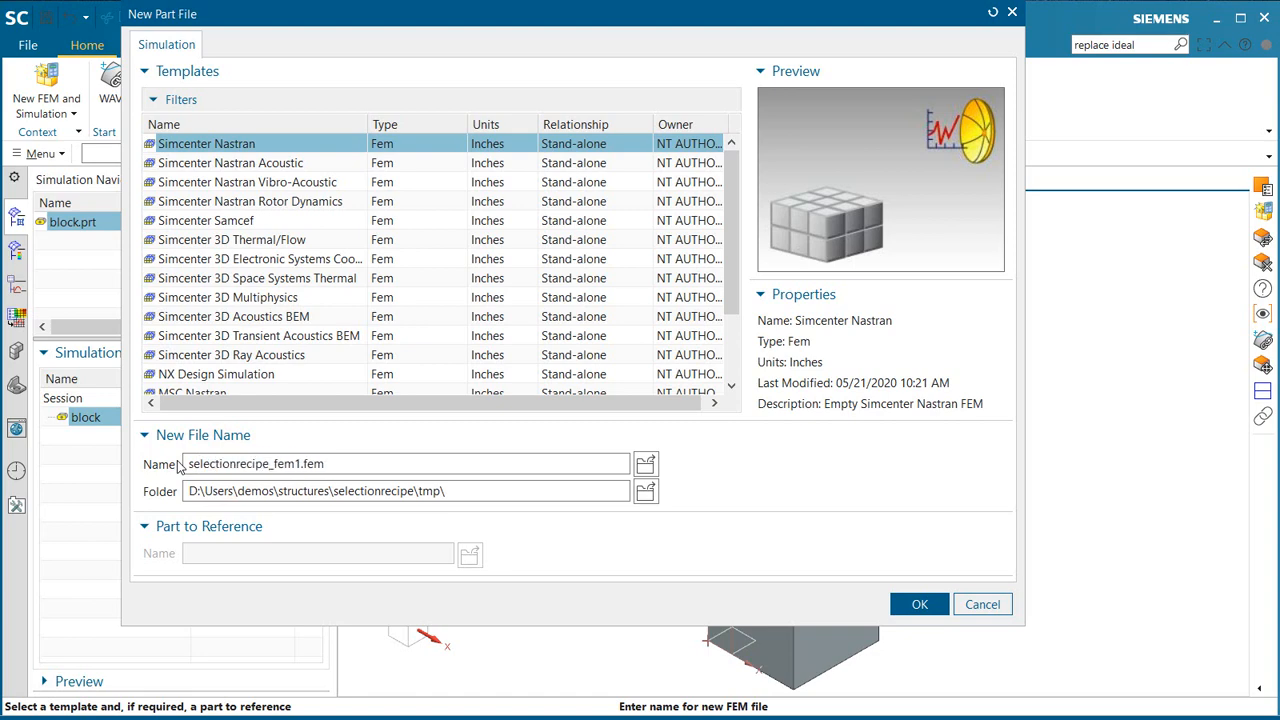
left_click(892, 606)
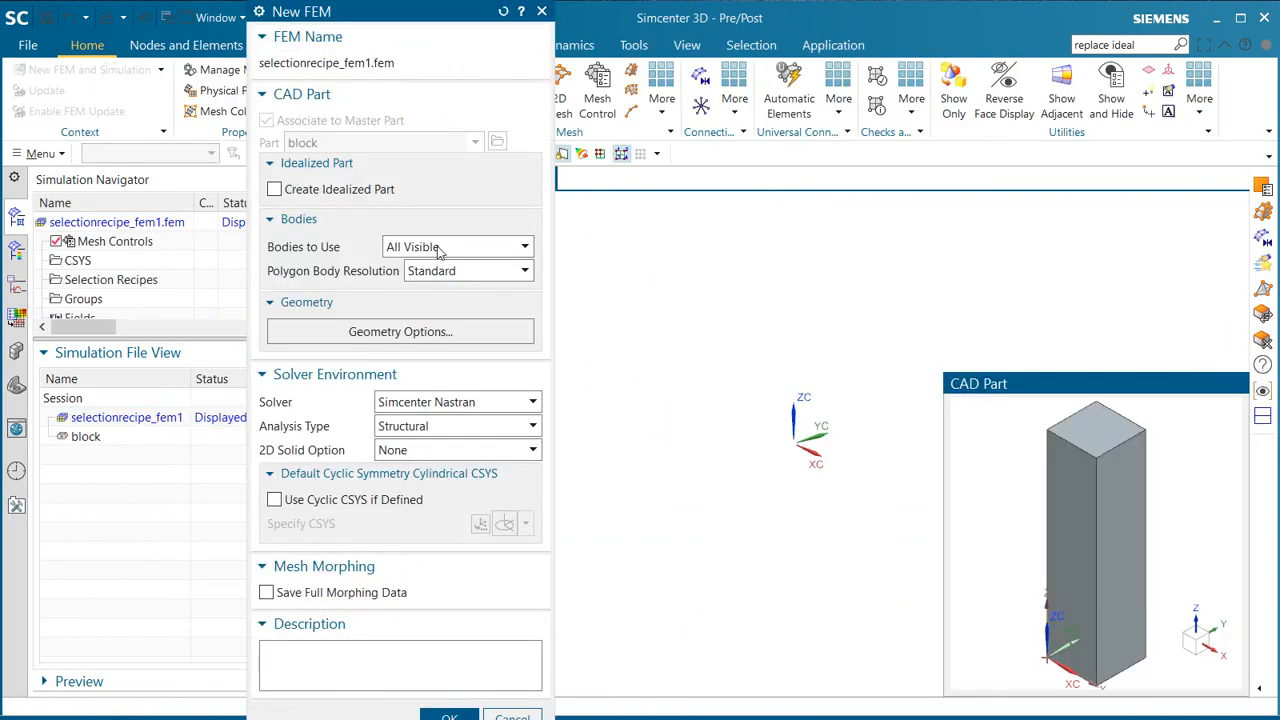
Set the FEM's bodies to use to All and create it with the Simcenter Nastran structural solver environment.
left_click(437, 247)
left_click(418, 285)
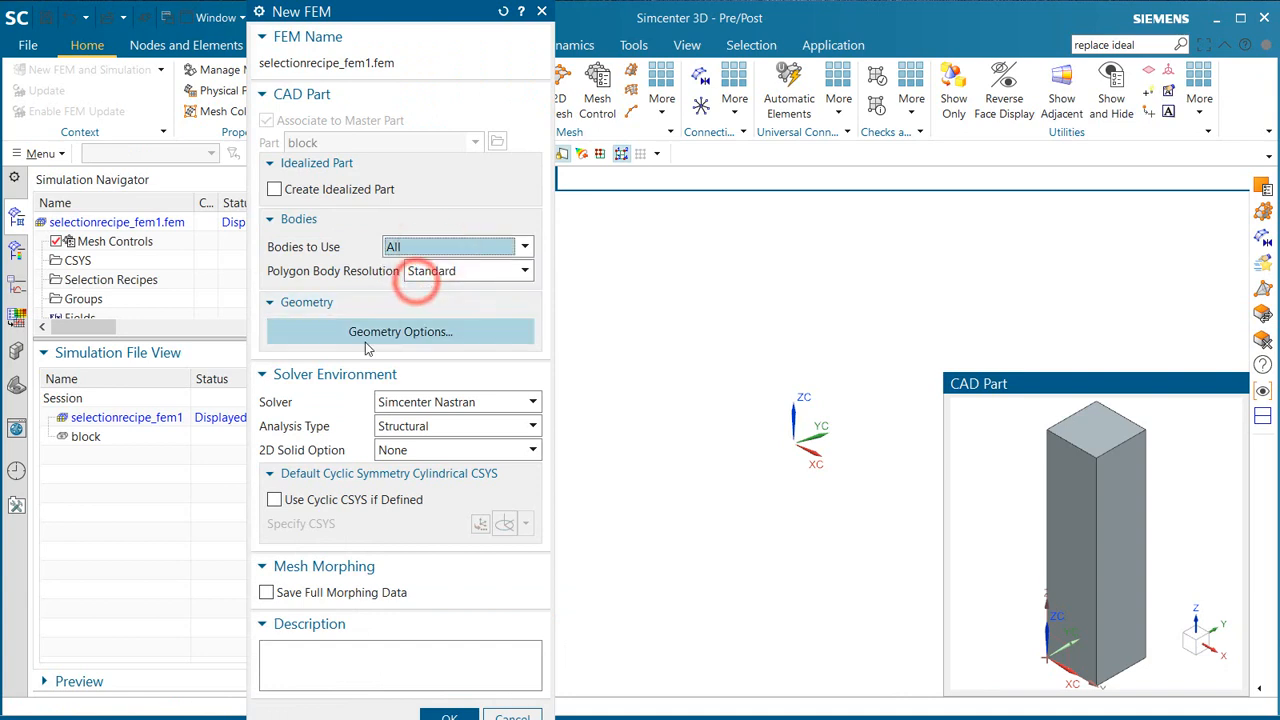
middle_click(406, 496)
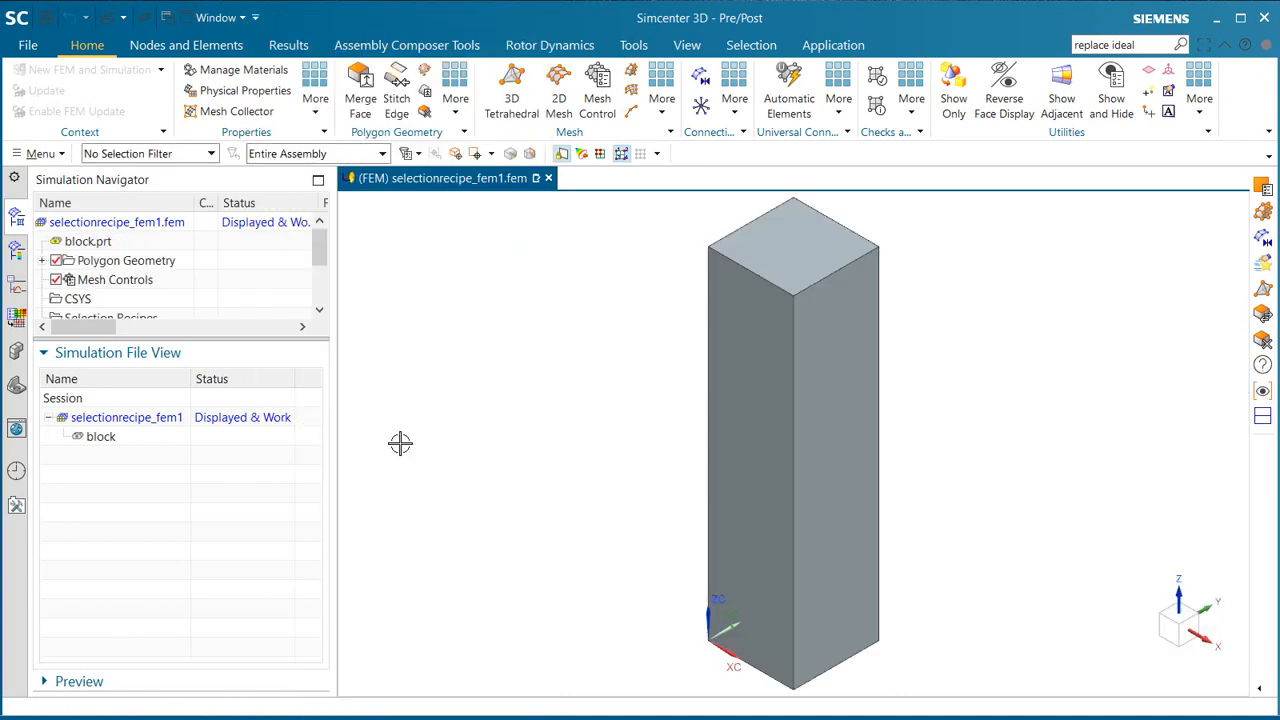
middle_click_drag(693, 401, 700, 388)
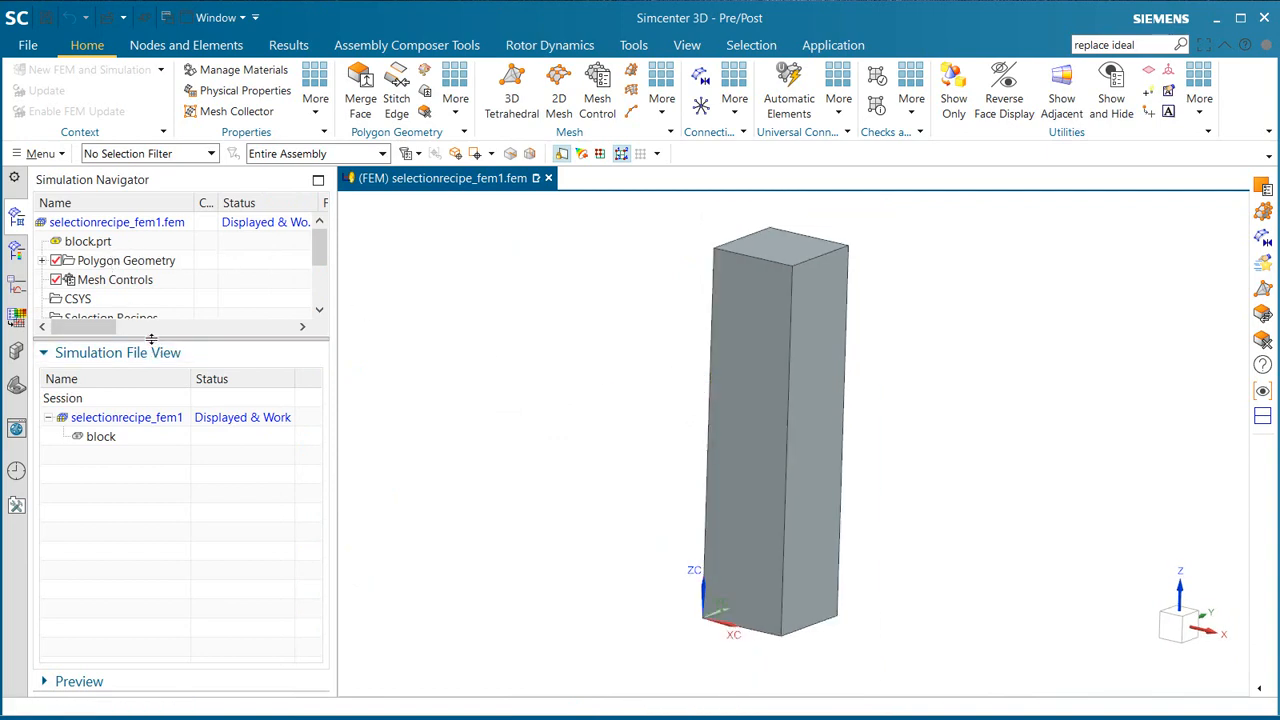
Start a new attribute-based selection recipe named tetmesh in the FEM, with Entire Model as input filter and Polygon Body as entity type.
left_click_drag(152, 339, 175, 484)
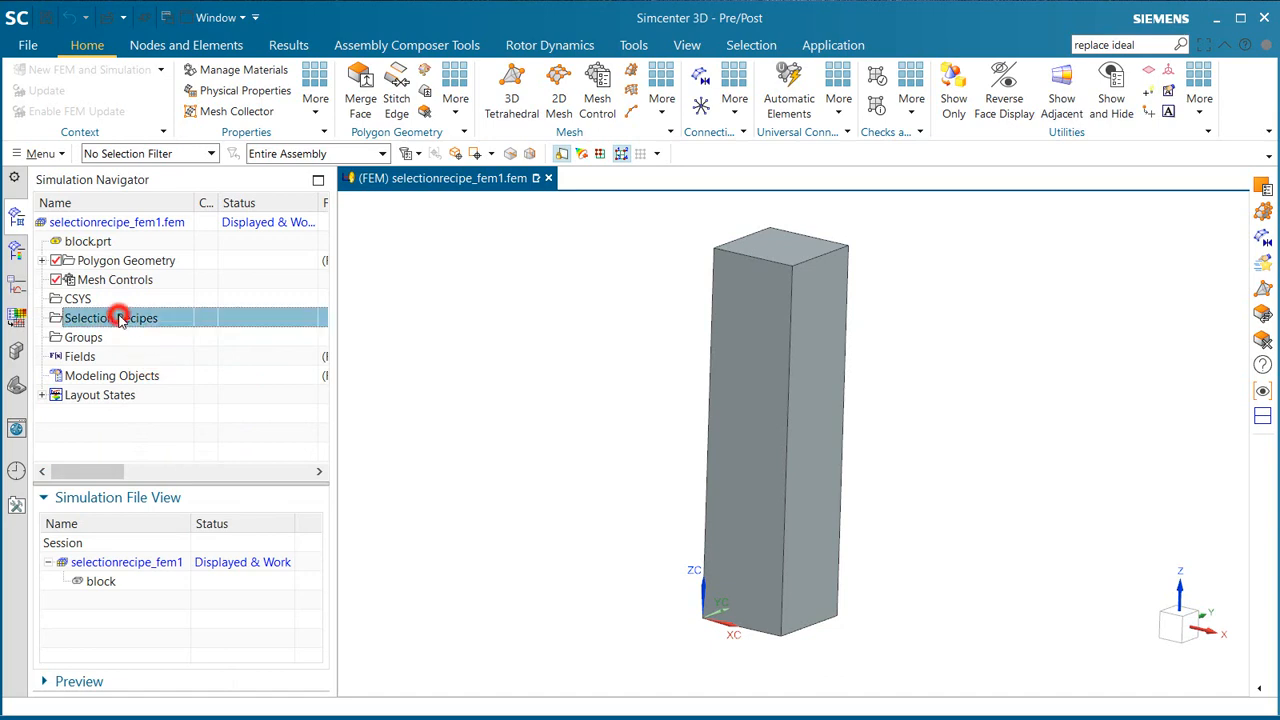
right_click(118, 320)
left_click(162, 328)
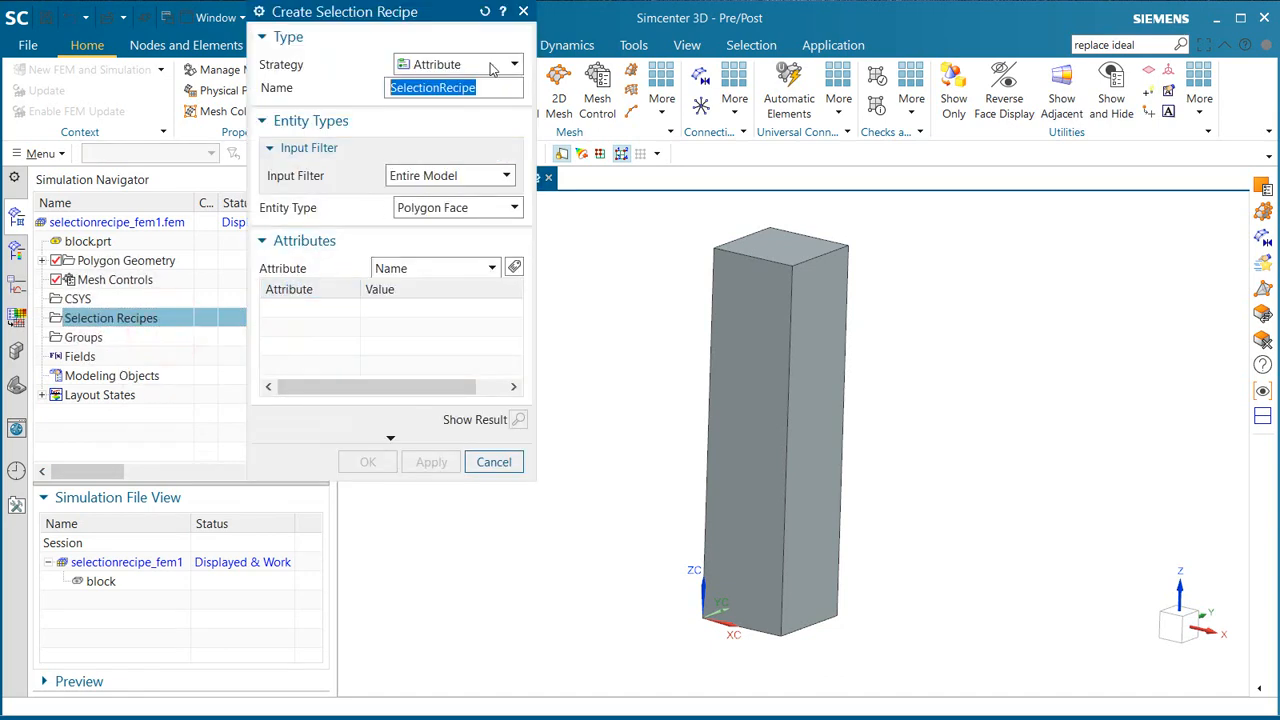
type("tetmesh")
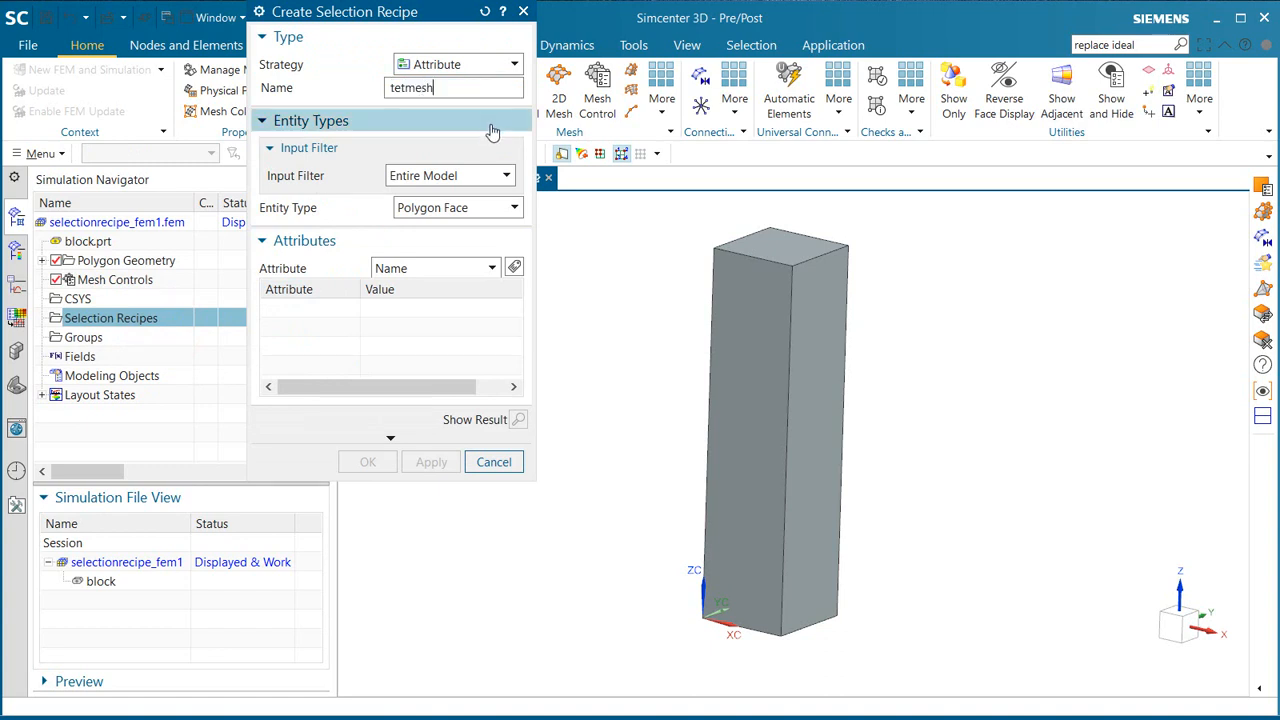
left_click(475, 178)
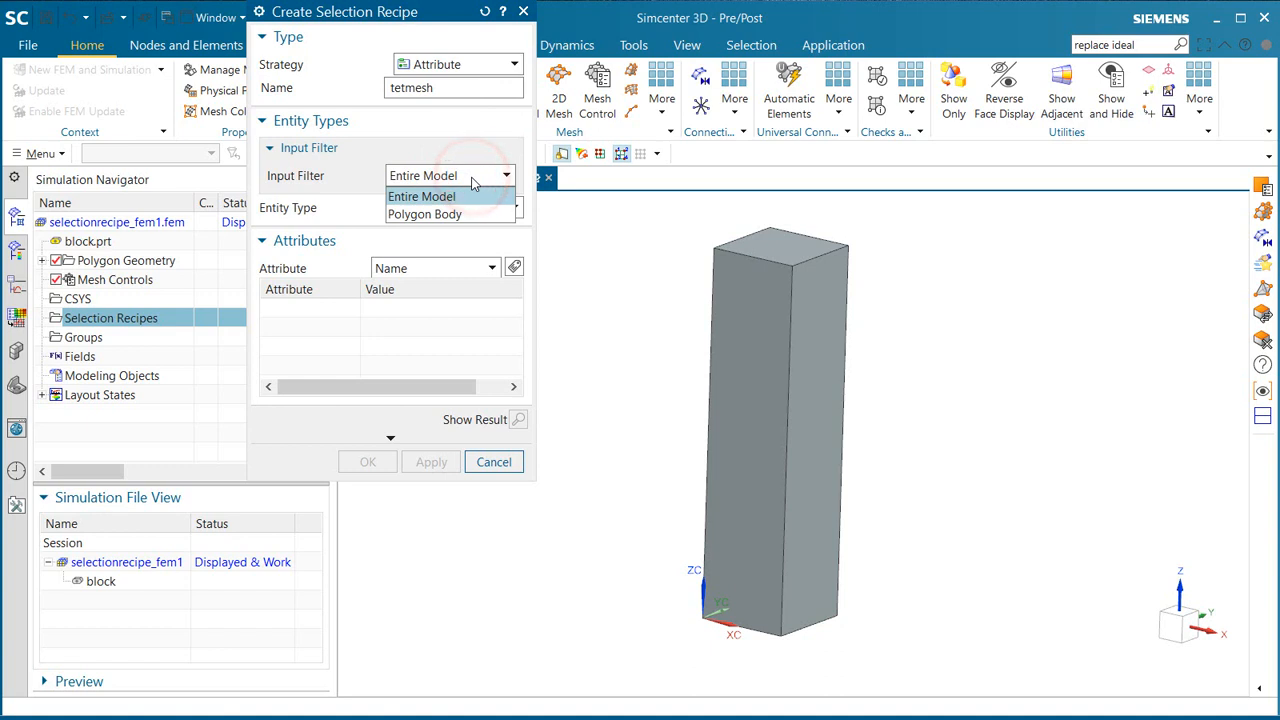
left_click(473, 178)
left_click(474, 208)
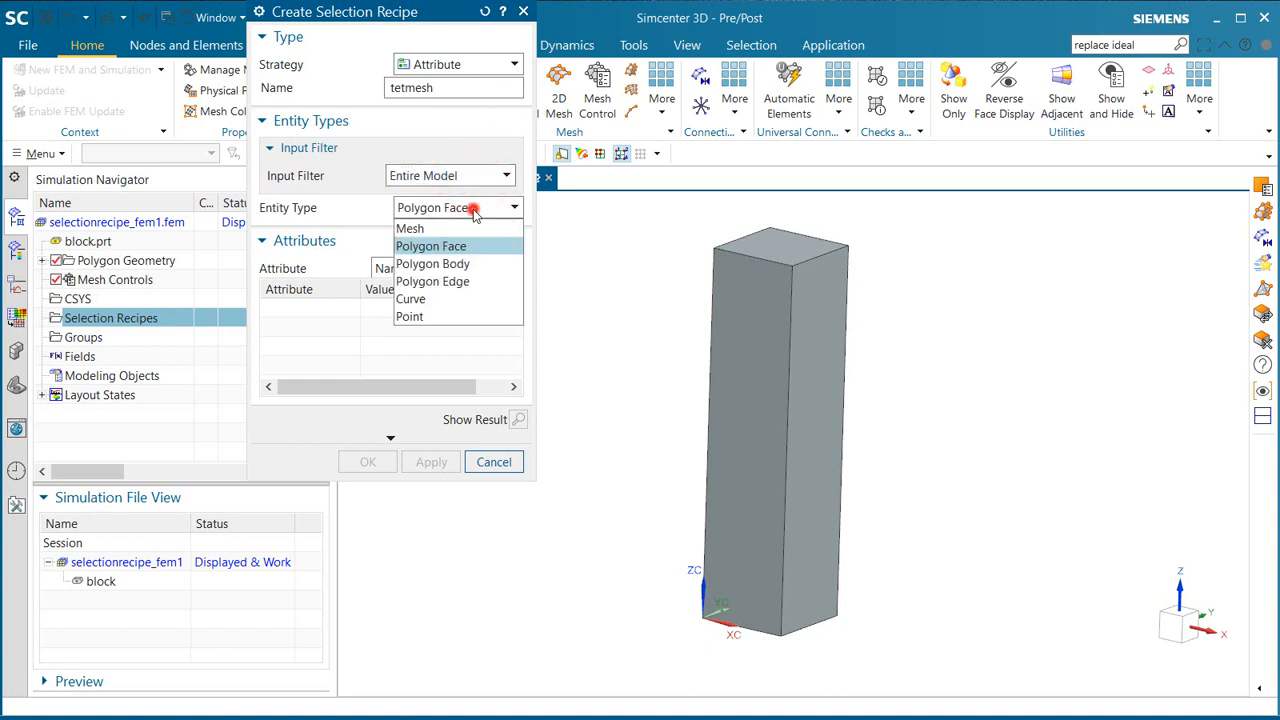
left_click(466, 263)
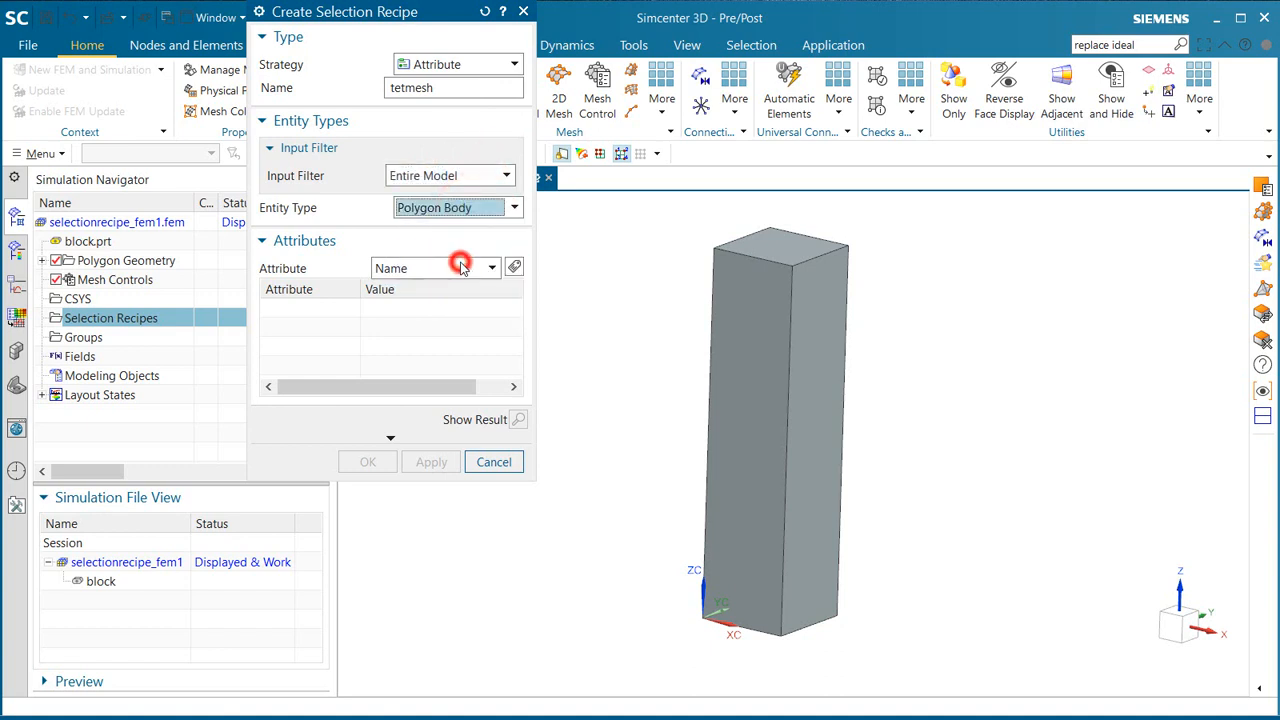
Add a Name attribute to the tetmesh recipe with the single value tetmesh.
left_click(469, 270)
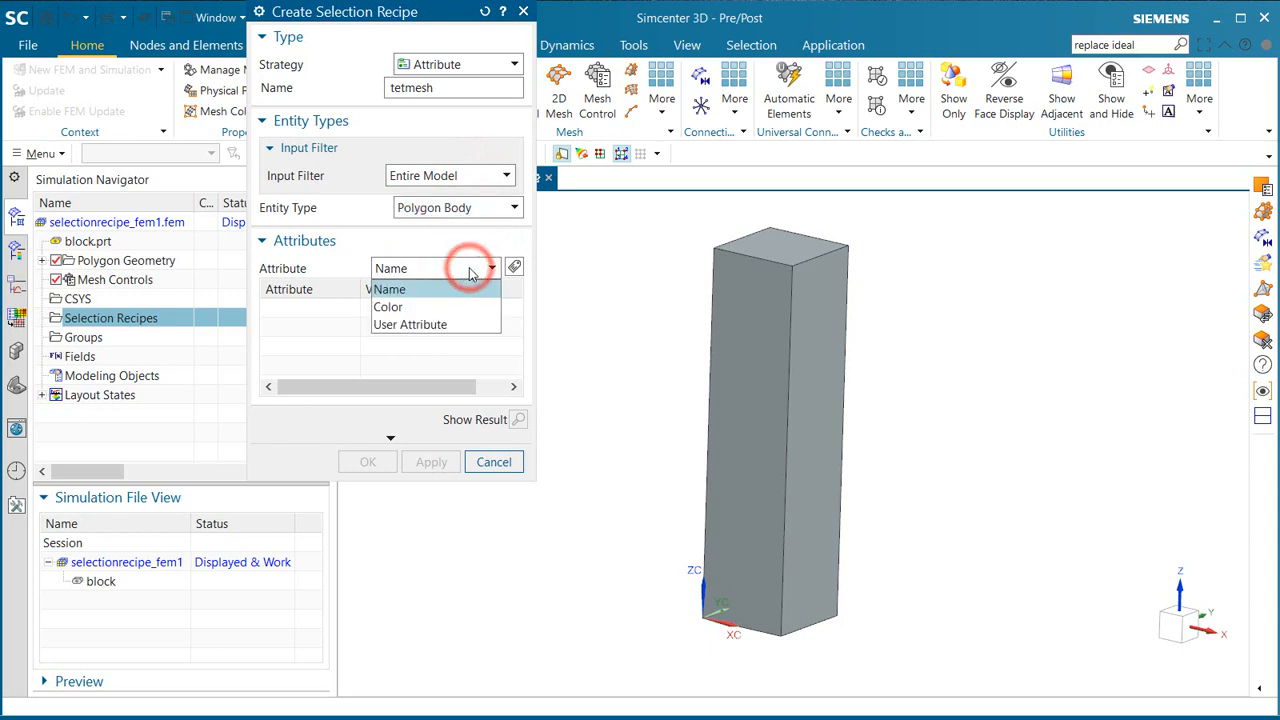
left_click(471, 271)
left_click(514, 267)
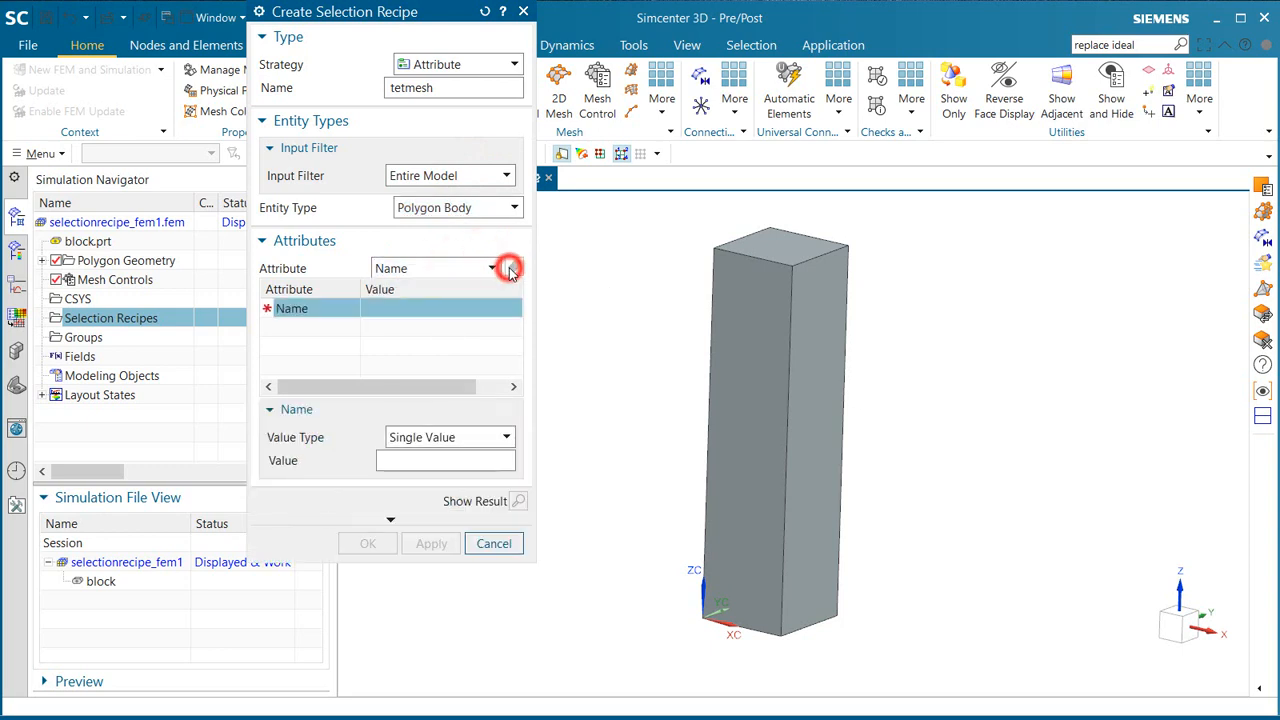
left_click(430, 459)
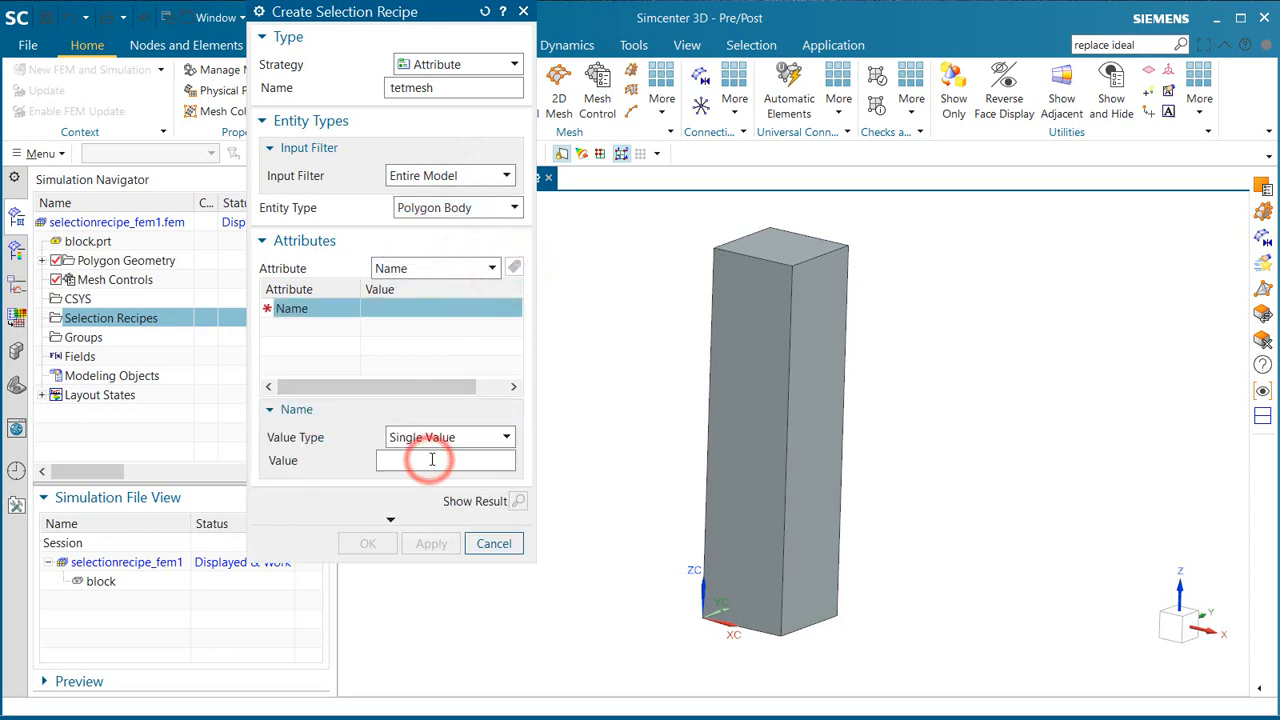
type("tetmesh")
key("Return")
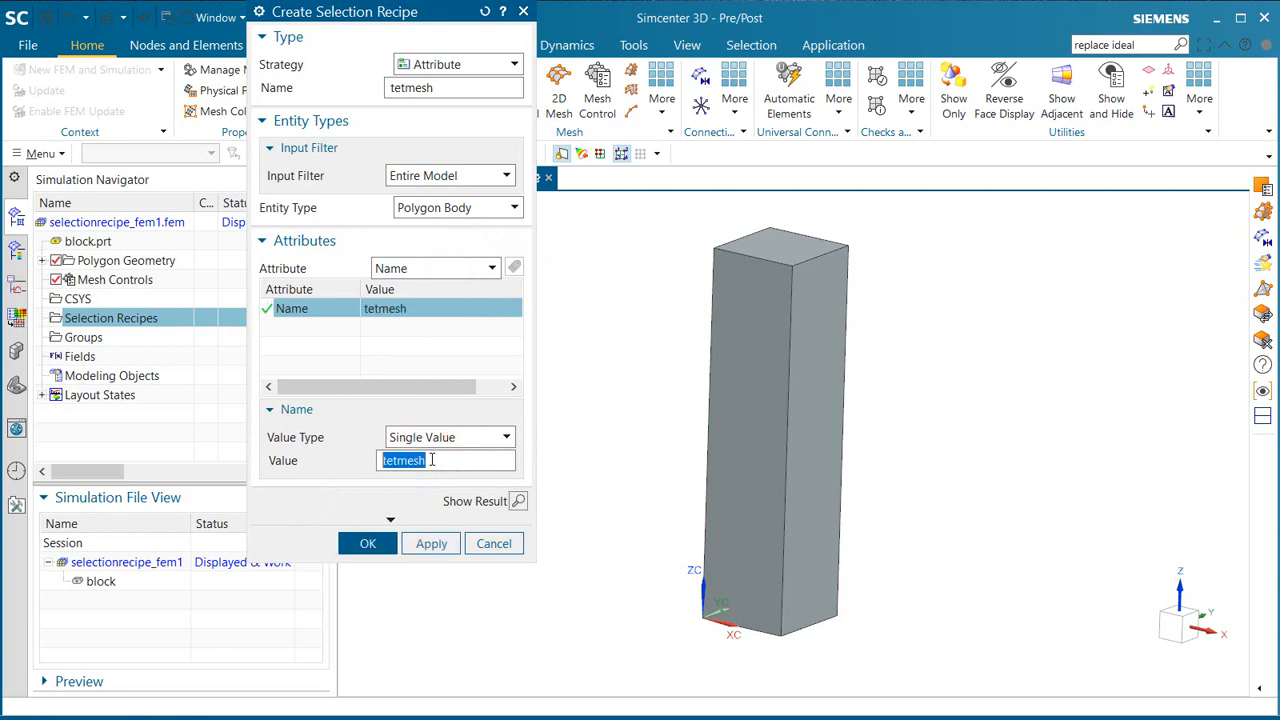
Preview the tetmesh recipe's result, clear the preview, and create the recipe.
left_click(518, 501)
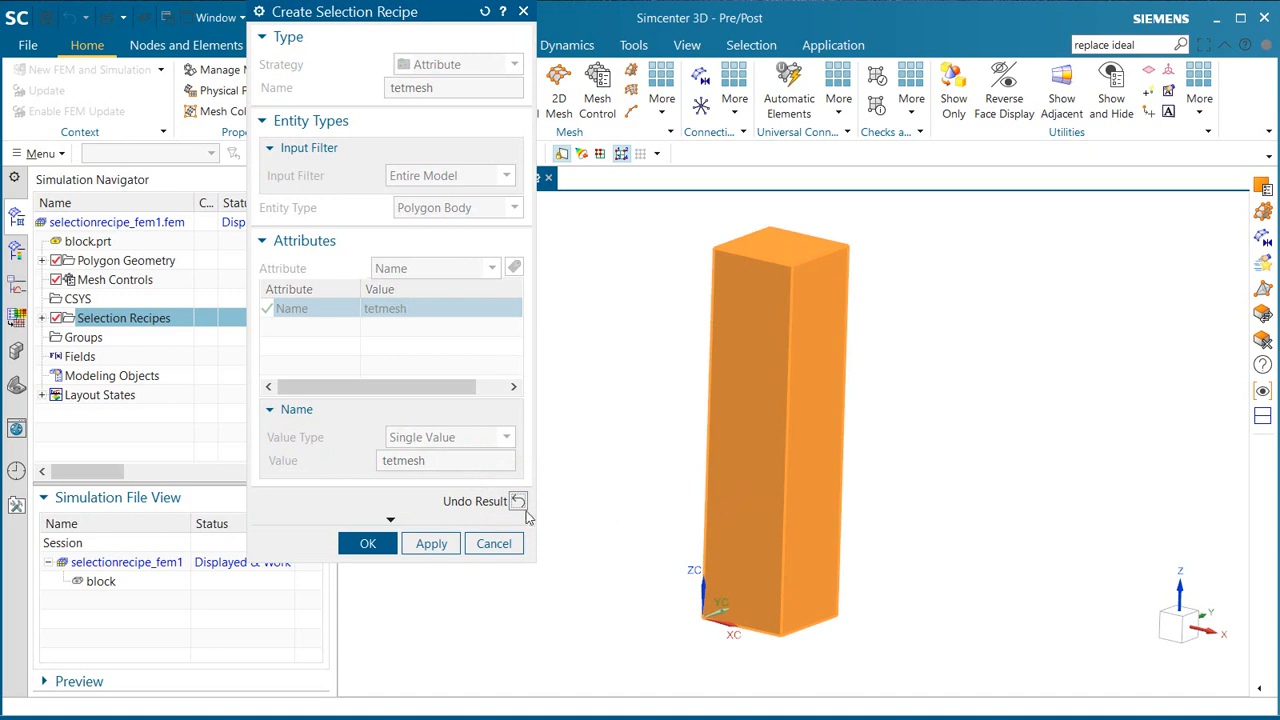
left_click(518, 502)
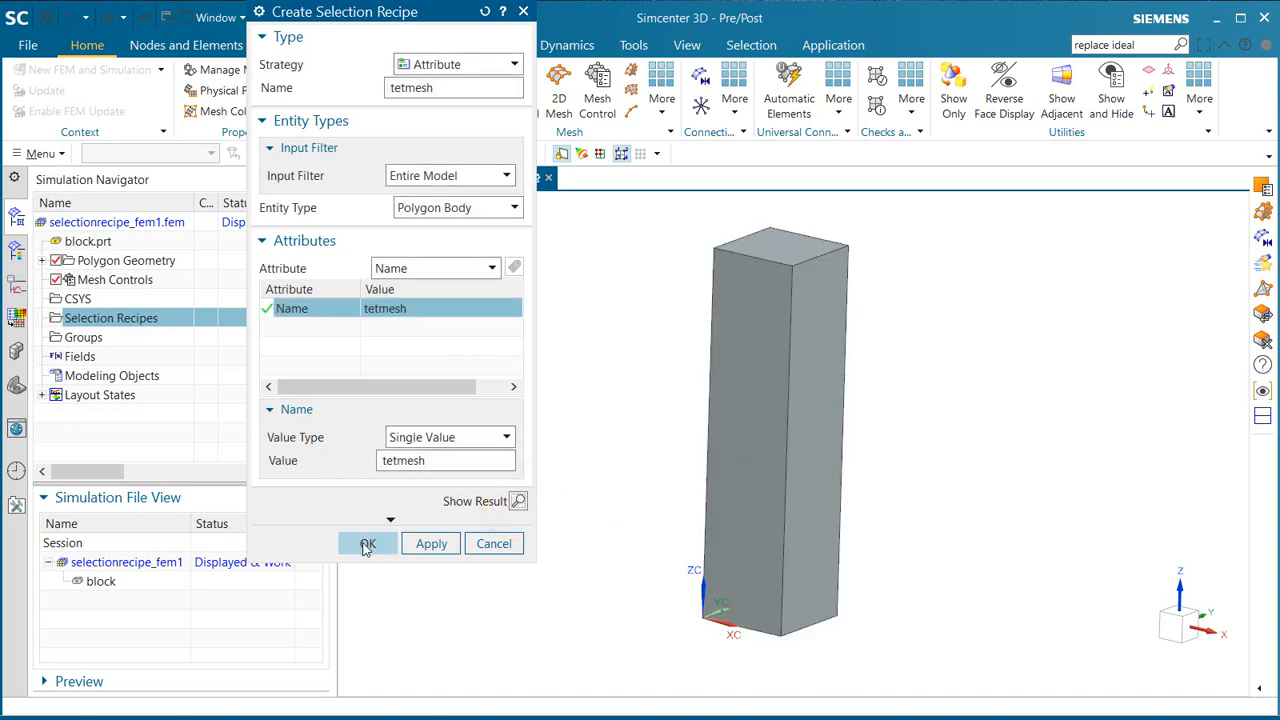
left_click(366, 543)
left_click(41, 318)
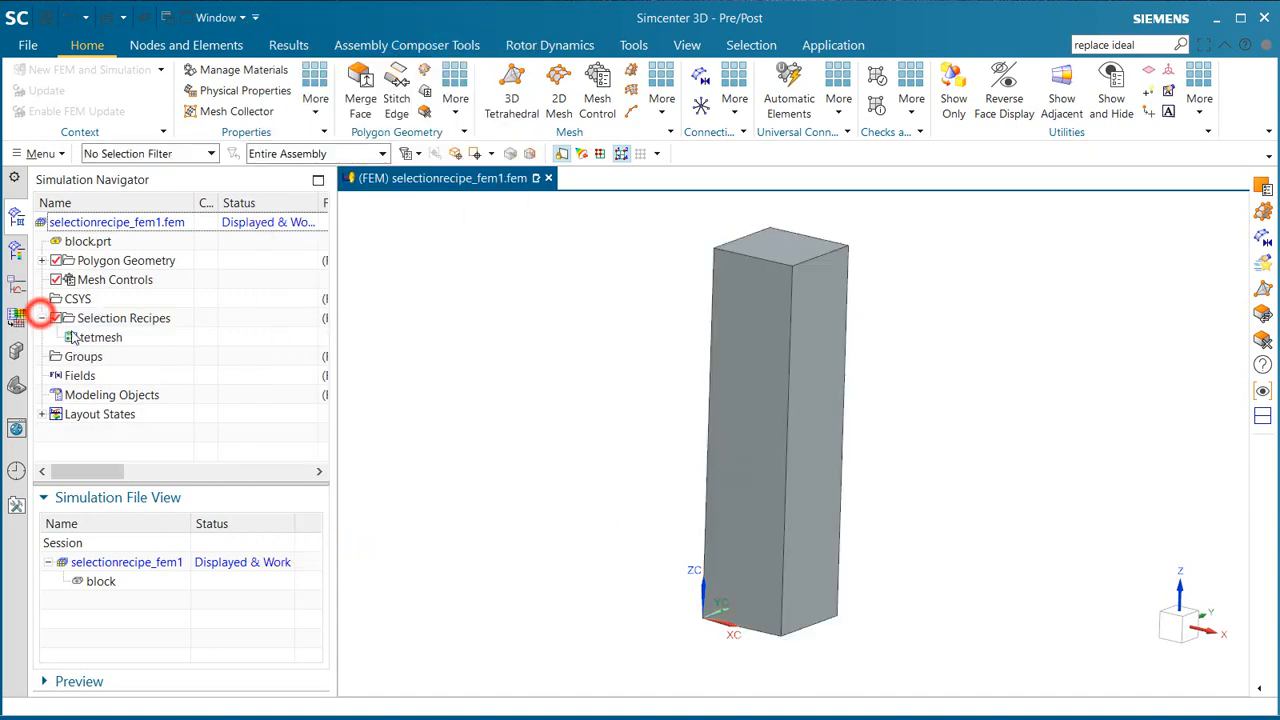
Create a 3D tetrahedral mesh of CTETRA(10) elements, 0.318 in in size, selecting the body through the tetmesh recipe.
left_click(529, 102)
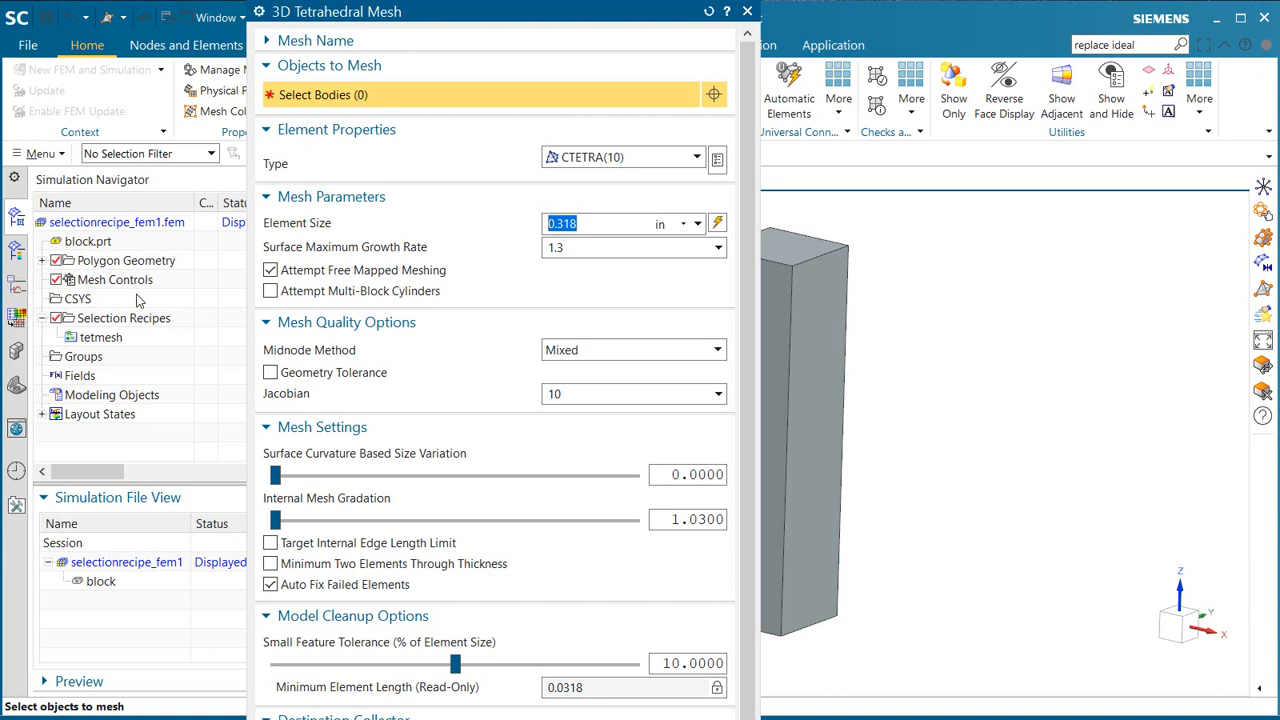
left_click(104, 338)
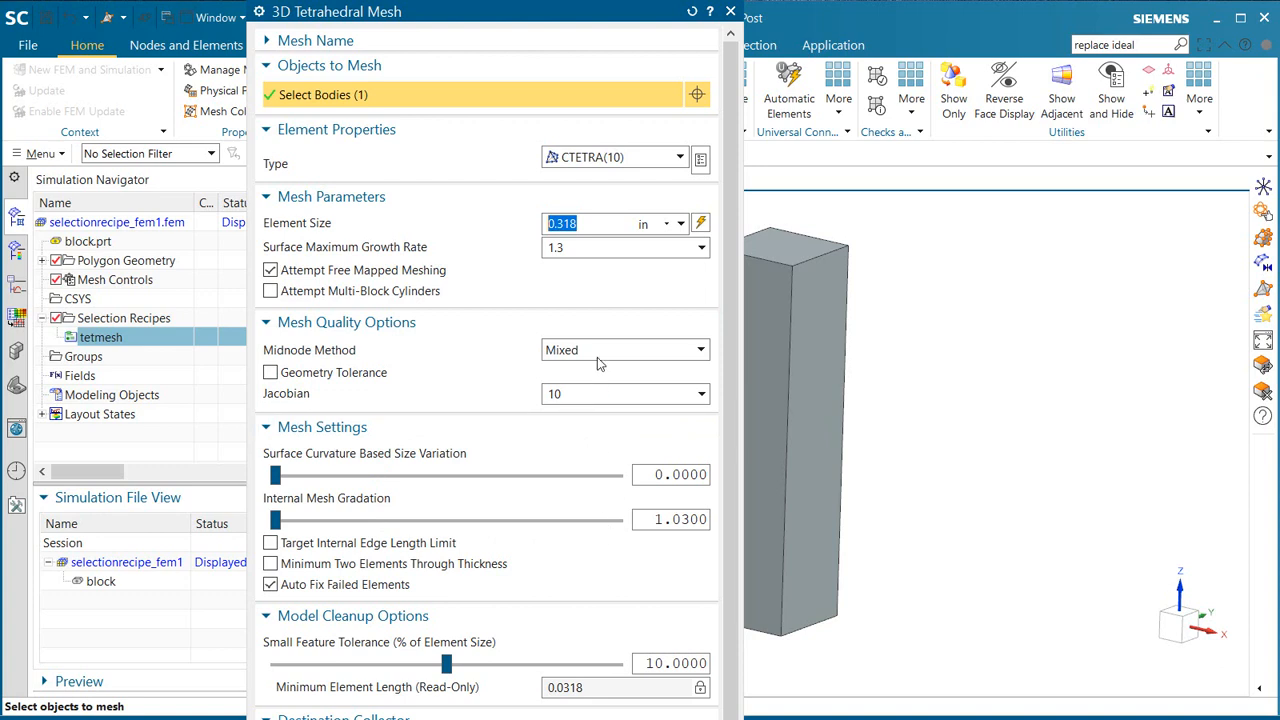
left_click_drag(730, 383, 711, 510)
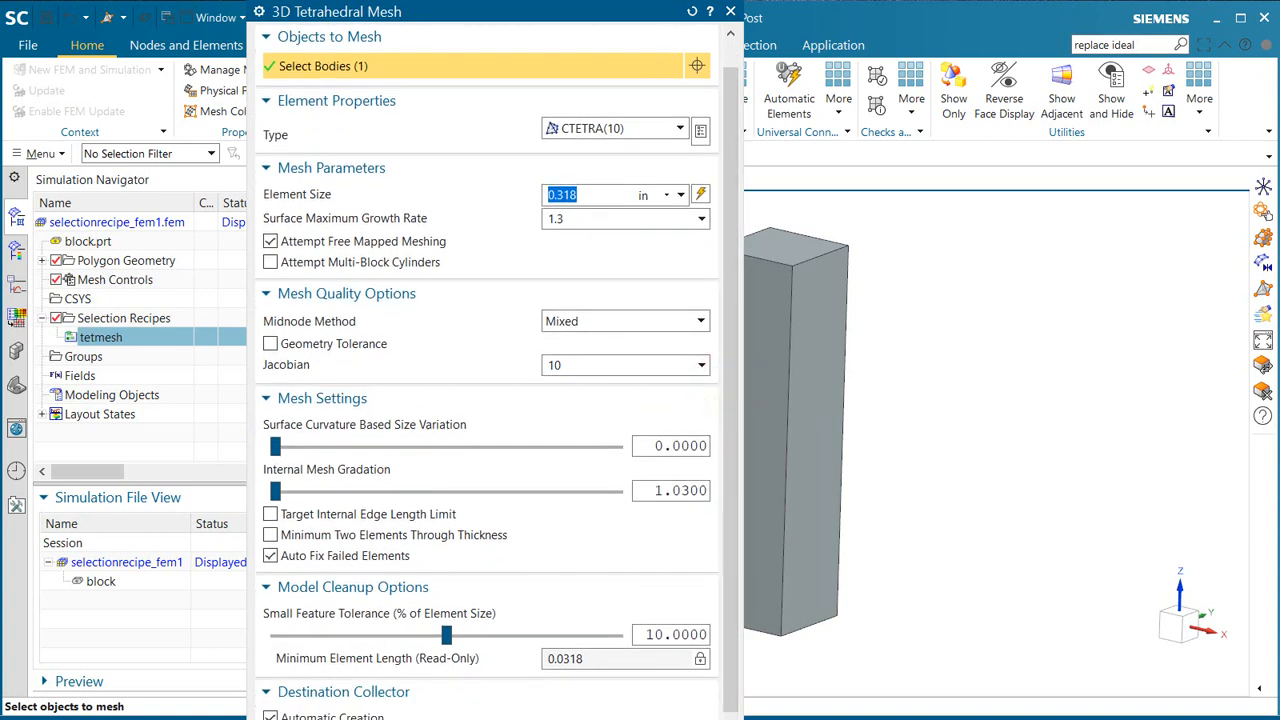
scroll(614, 532, "down", 3)
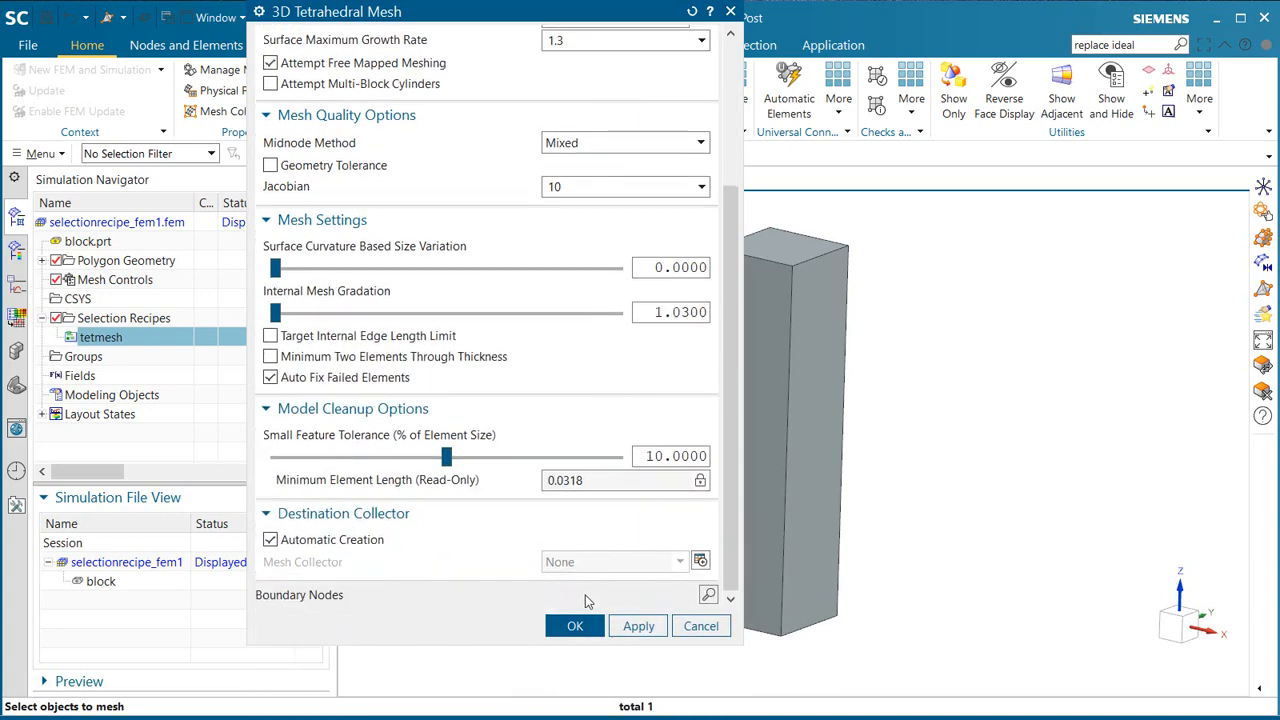
left_click(573, 625)
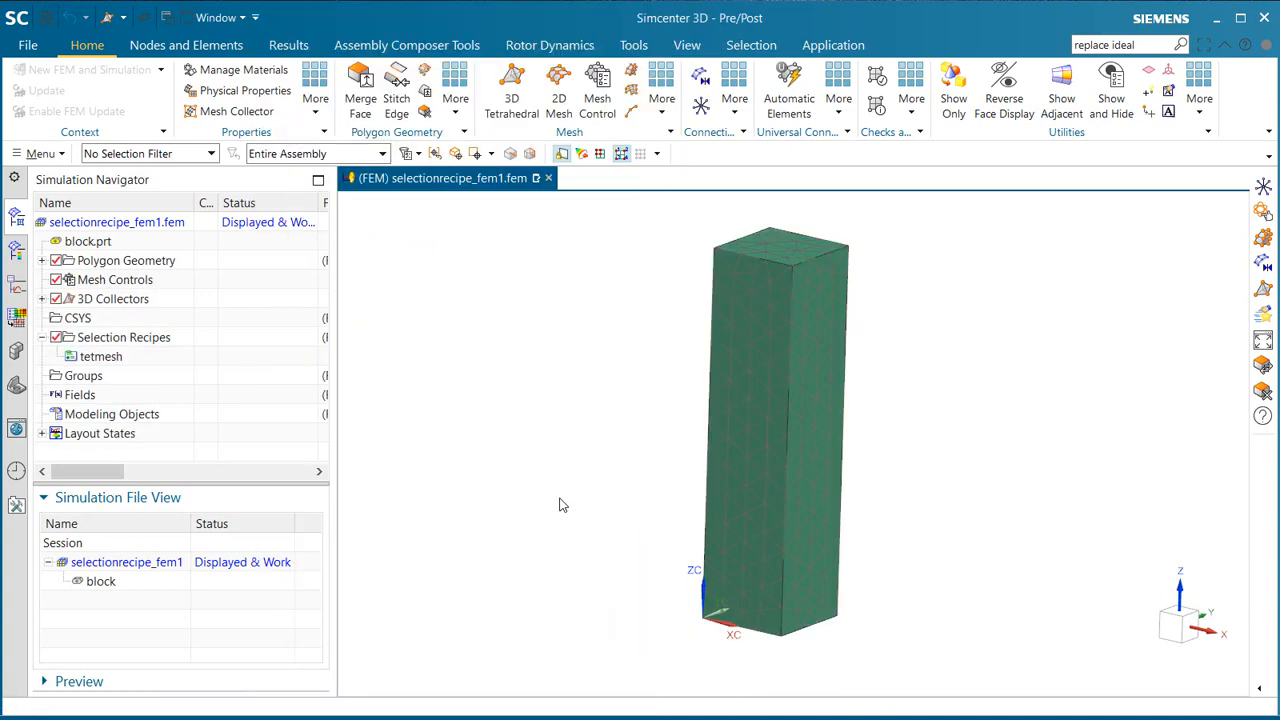
mouse_move(553, 487)
middle_mouse_down()
mouse_move(591, 503)
mouse_move(569, 503)
middle_mouse_up()
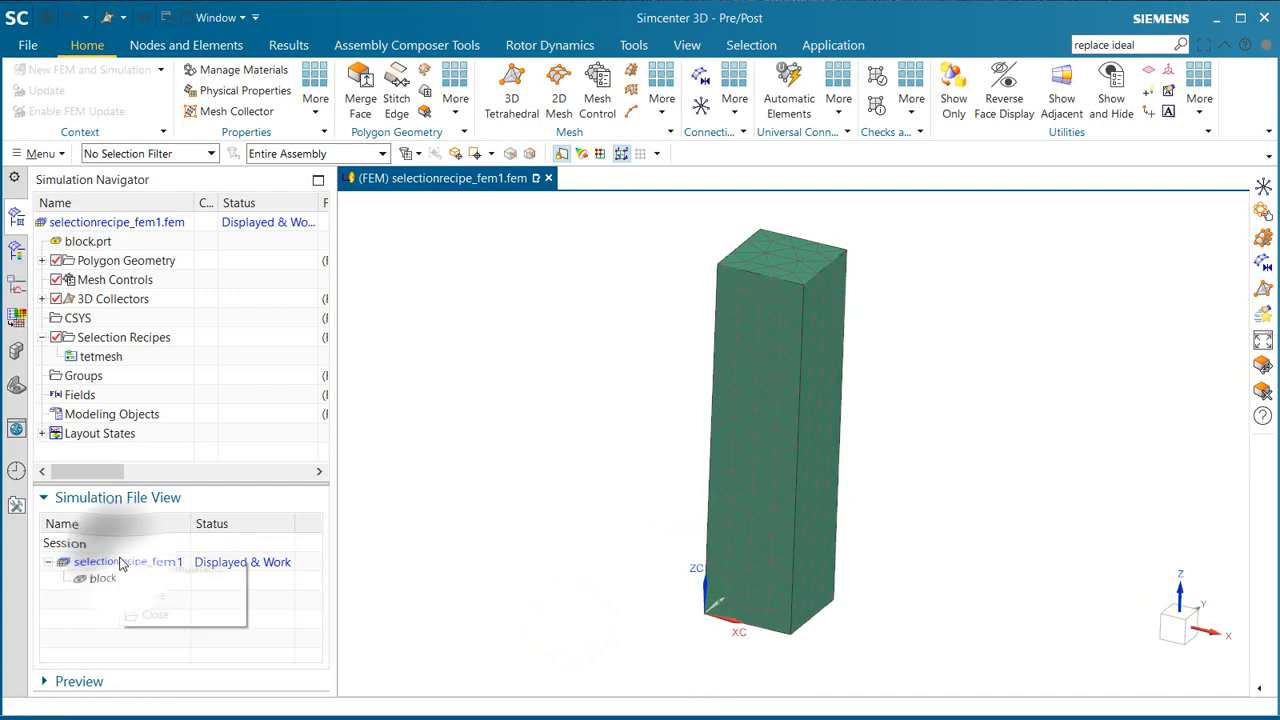
Create a new simulation from the FEM with the Simcenter Nastran template, naming the file selectionrecipe_sim1.sim.
right_click(120, 563)
left_click(158, 567)
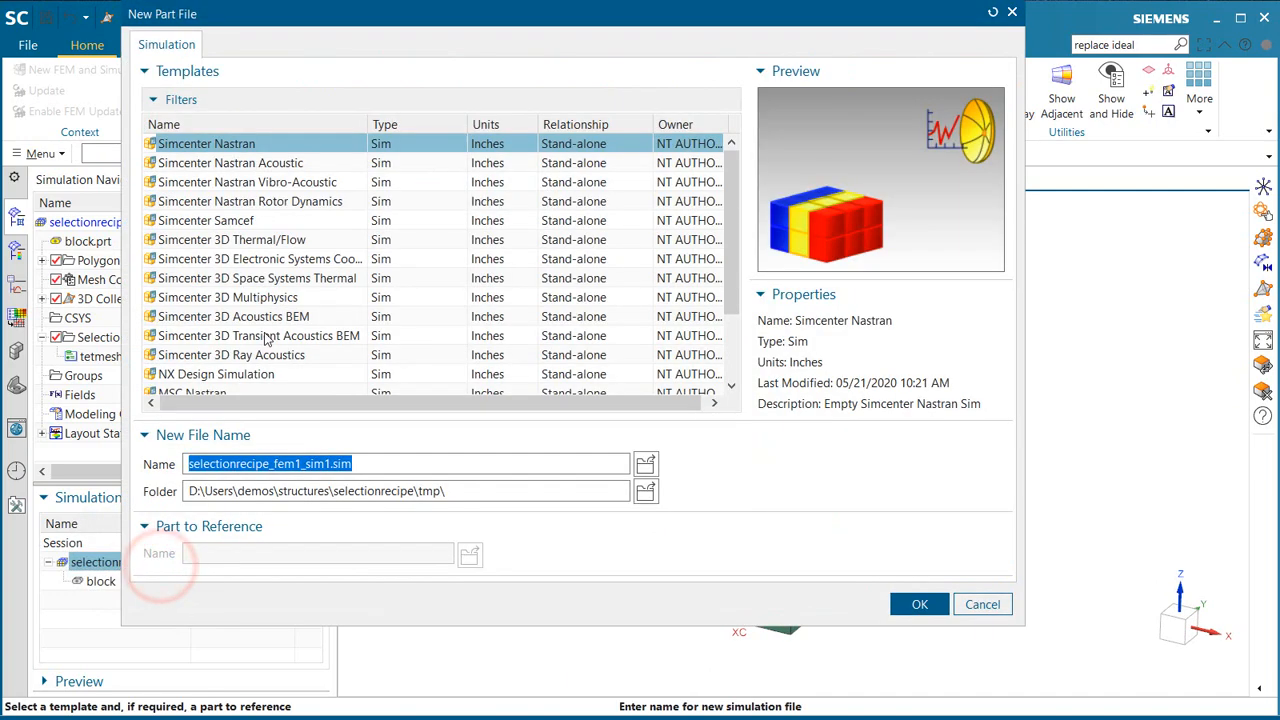
left_click(275, 464)
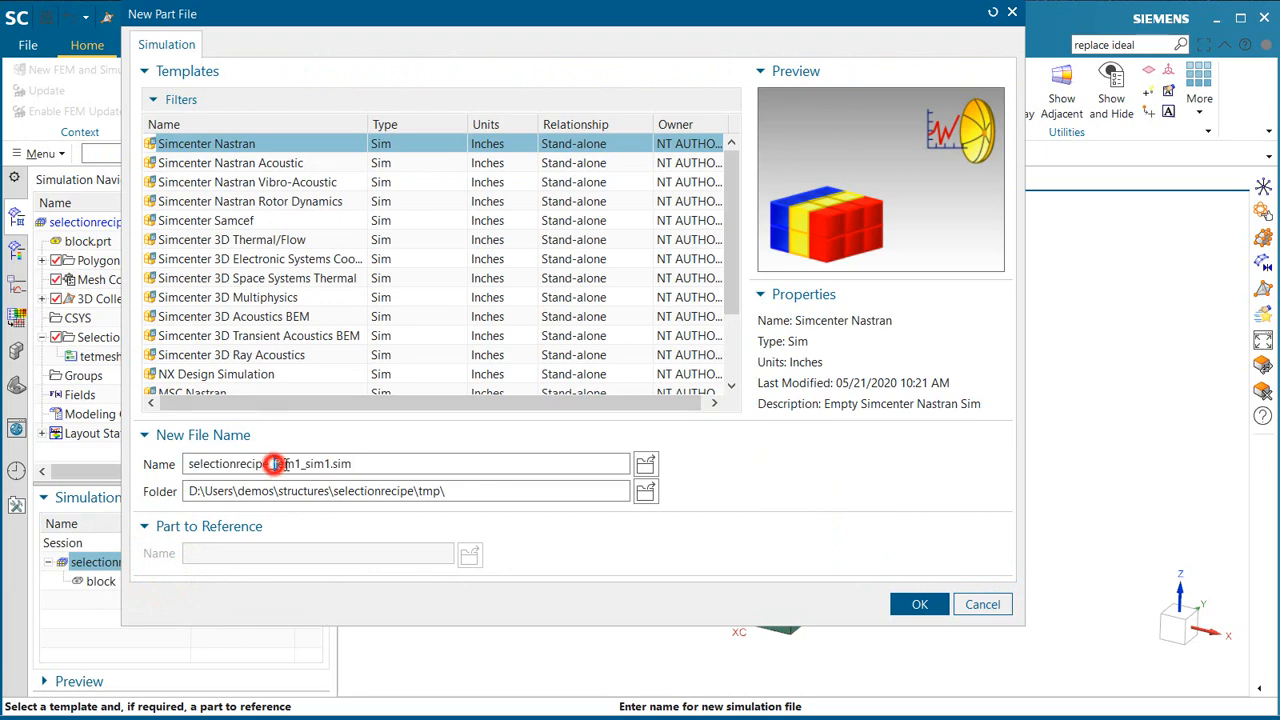
double_click(292, 464)
key("Return")
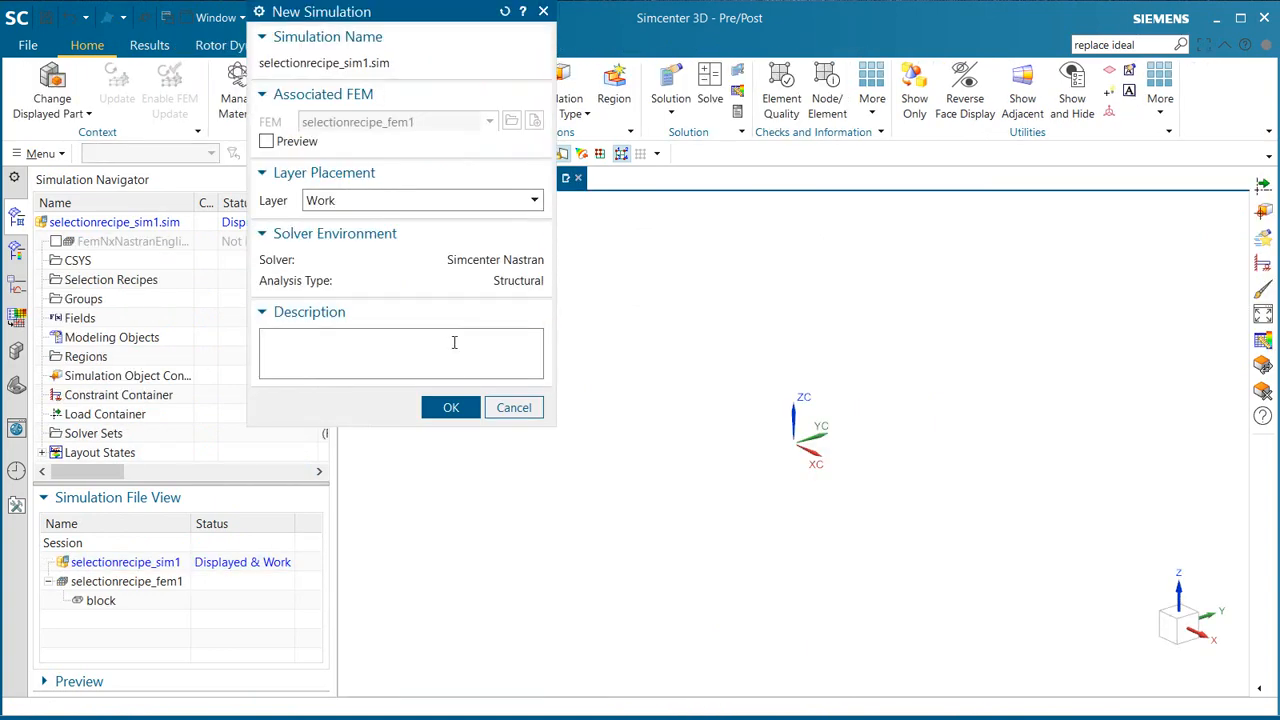
left_click(451, 400)
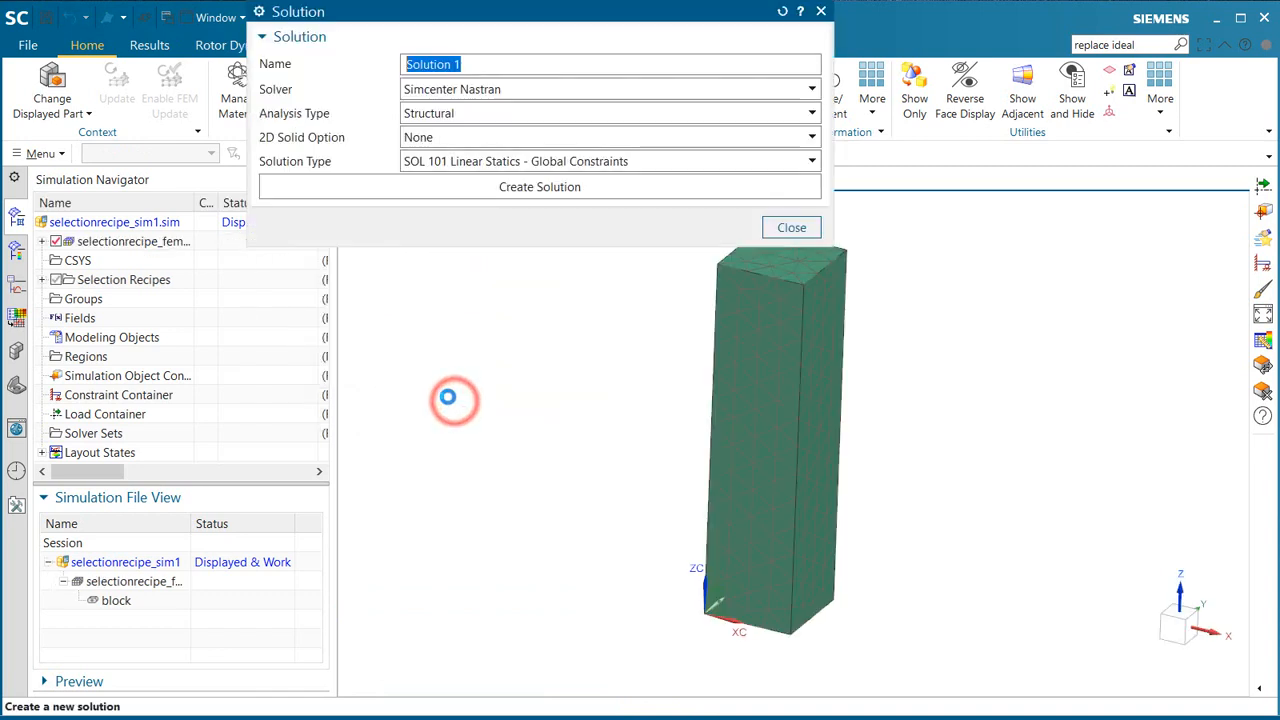
Create Solution 1 as a SOL 101 Linear Statics - Global Constraints structural solution with default settings.
left_click(521, 189)
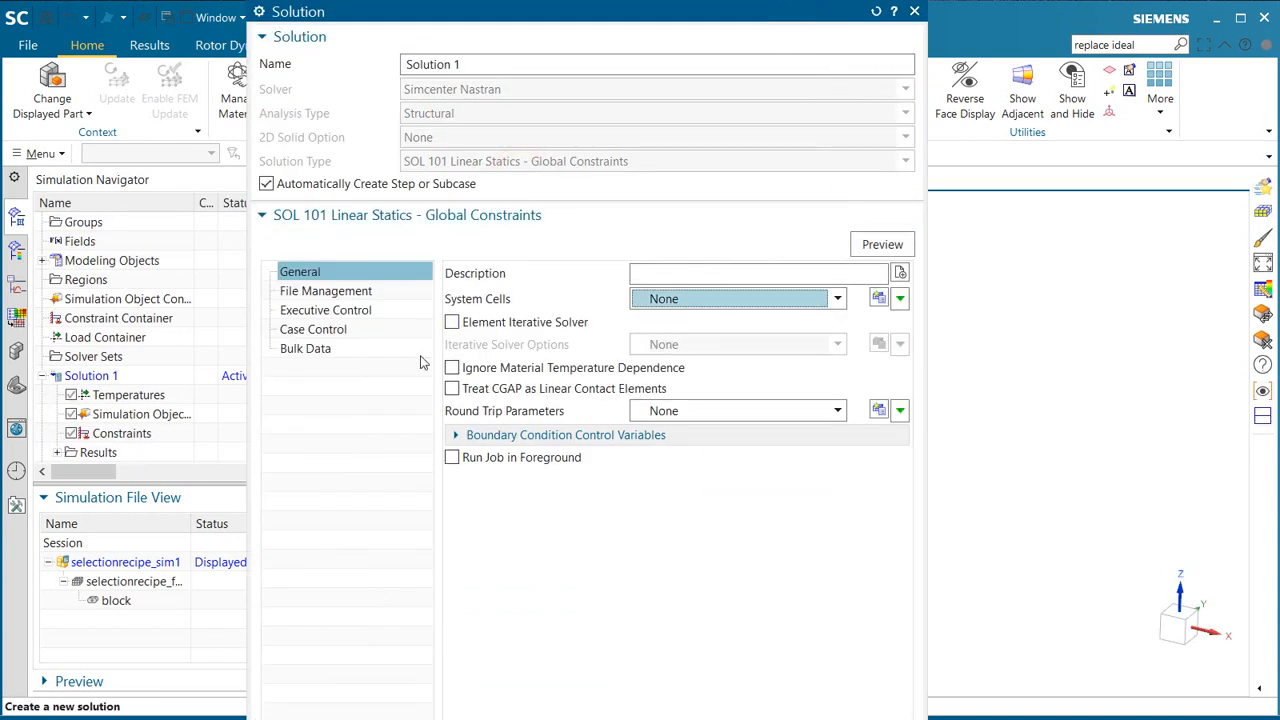
middle_click(418, 365)
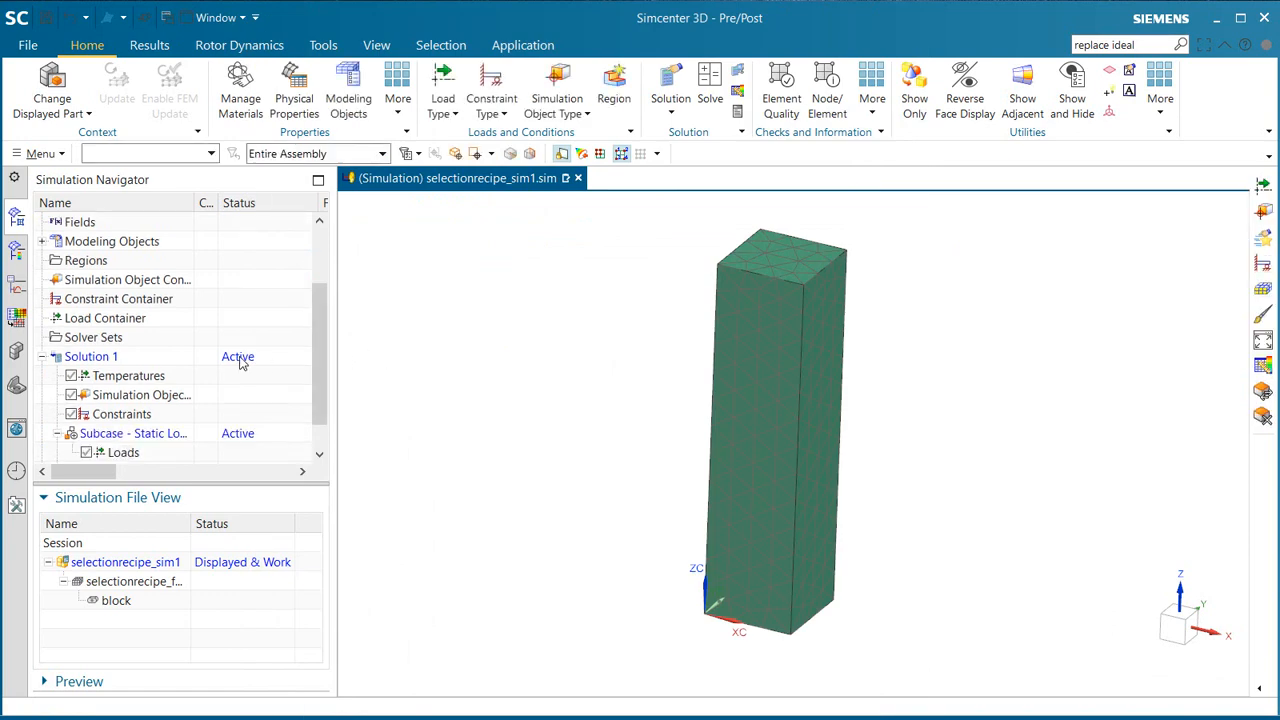
scroll(240, 363, "down", 1)
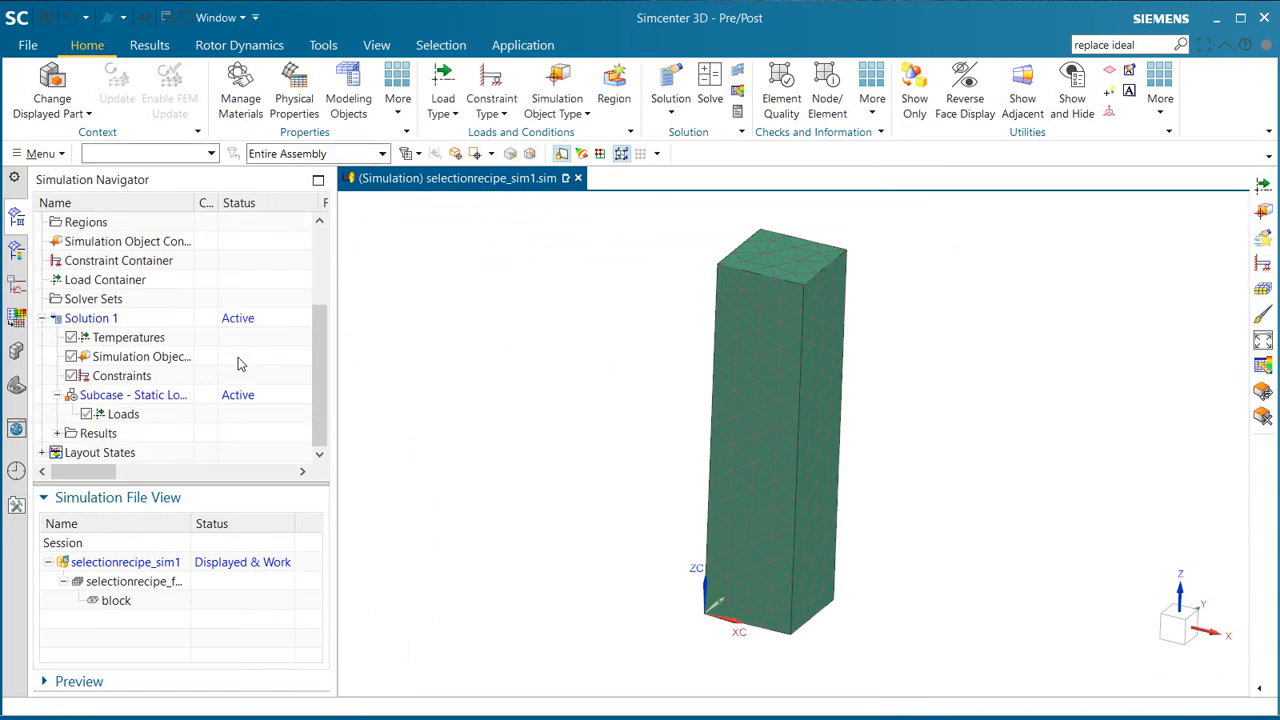
left_click(489, 113)
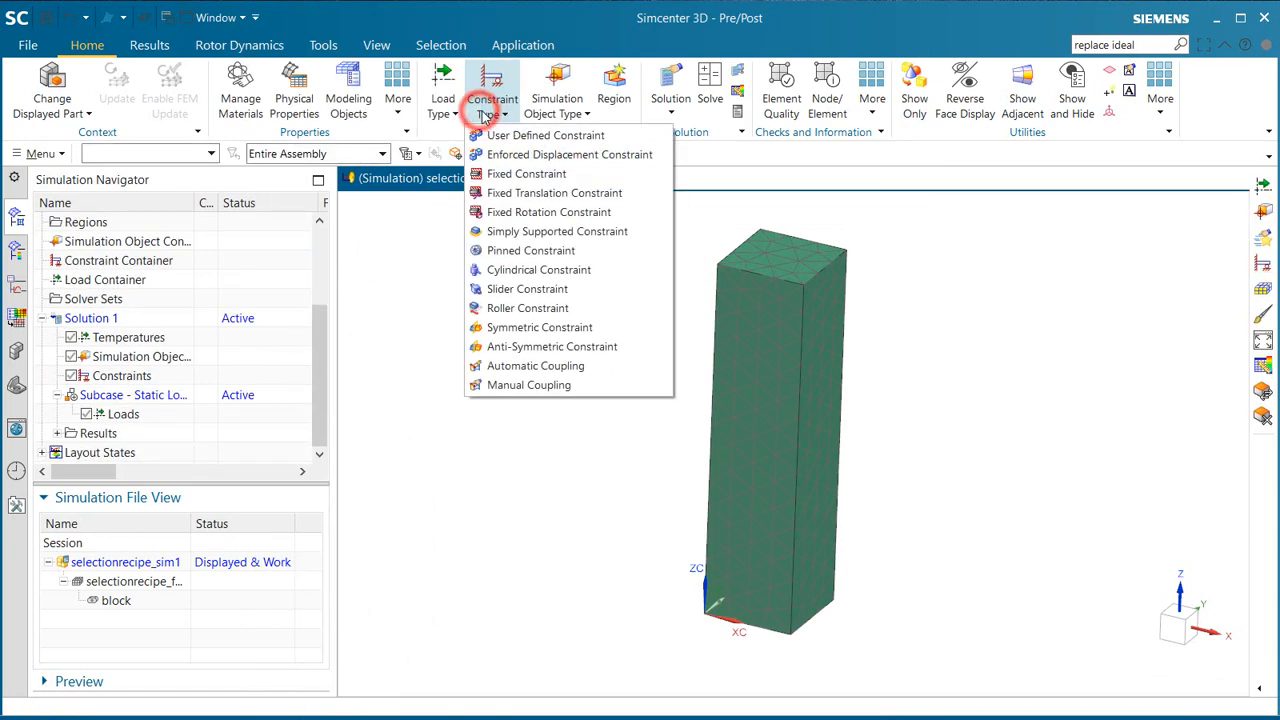
left_click(370, 289)
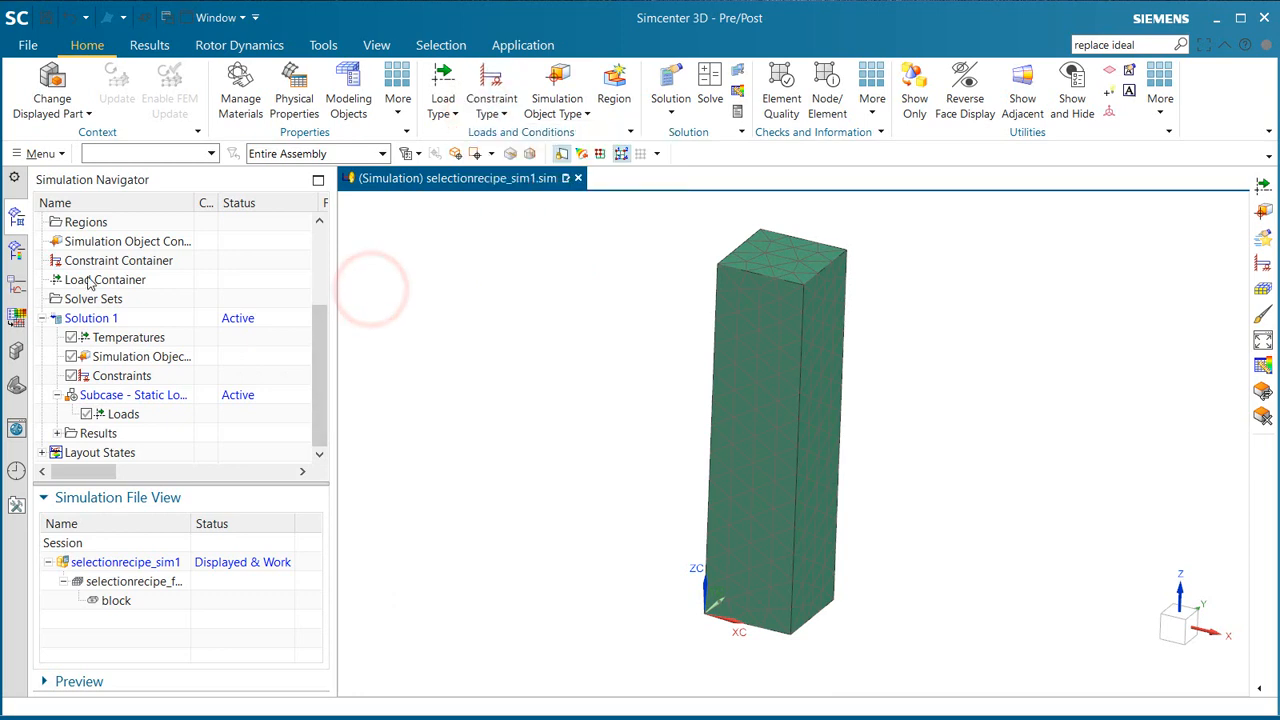
Start a new attribute-based selection recipe in the simulation with Polygon Face as entity type.
scroll(90, 282, "up", 2)
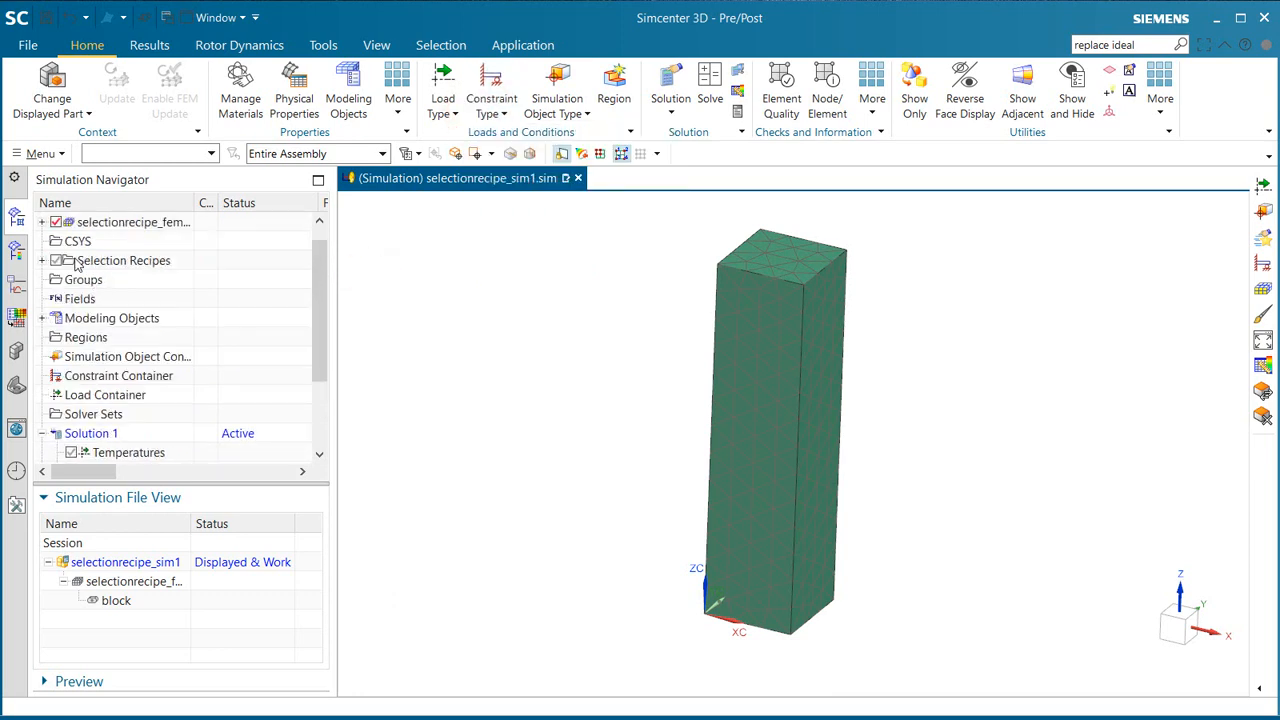
left_click(42, 260)
right_click(120, 260)
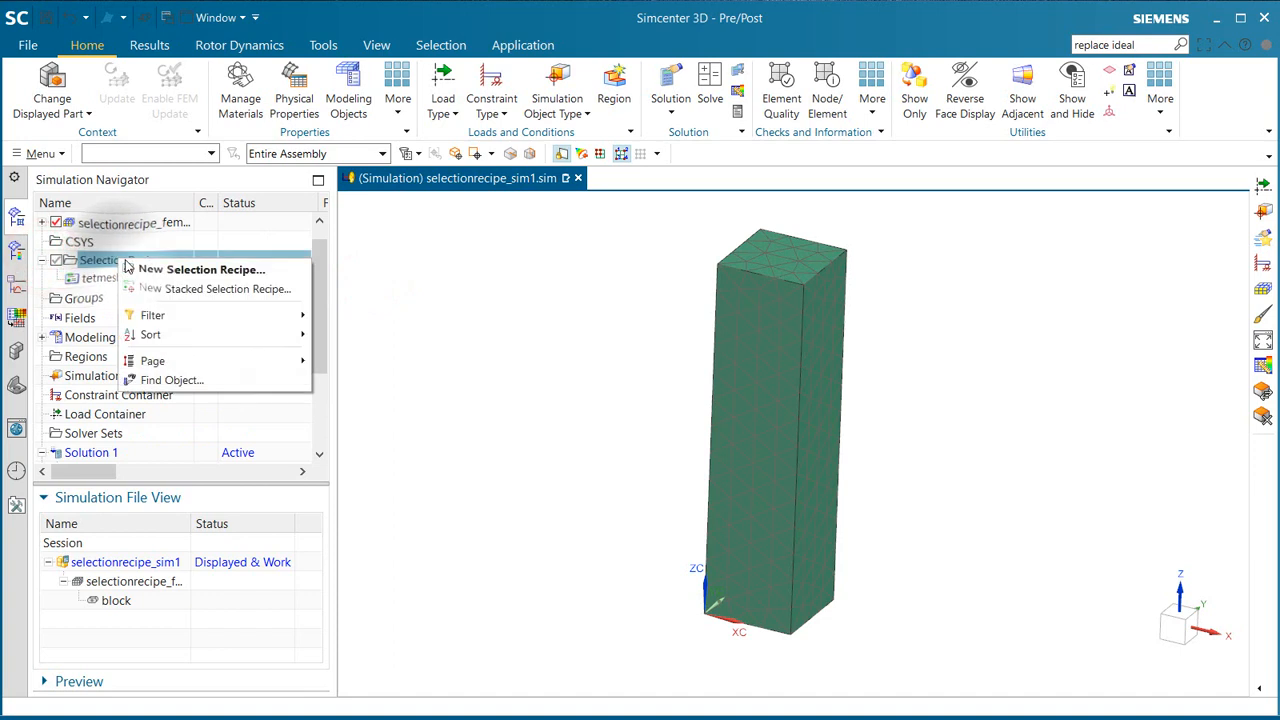
left_click(170, 271)
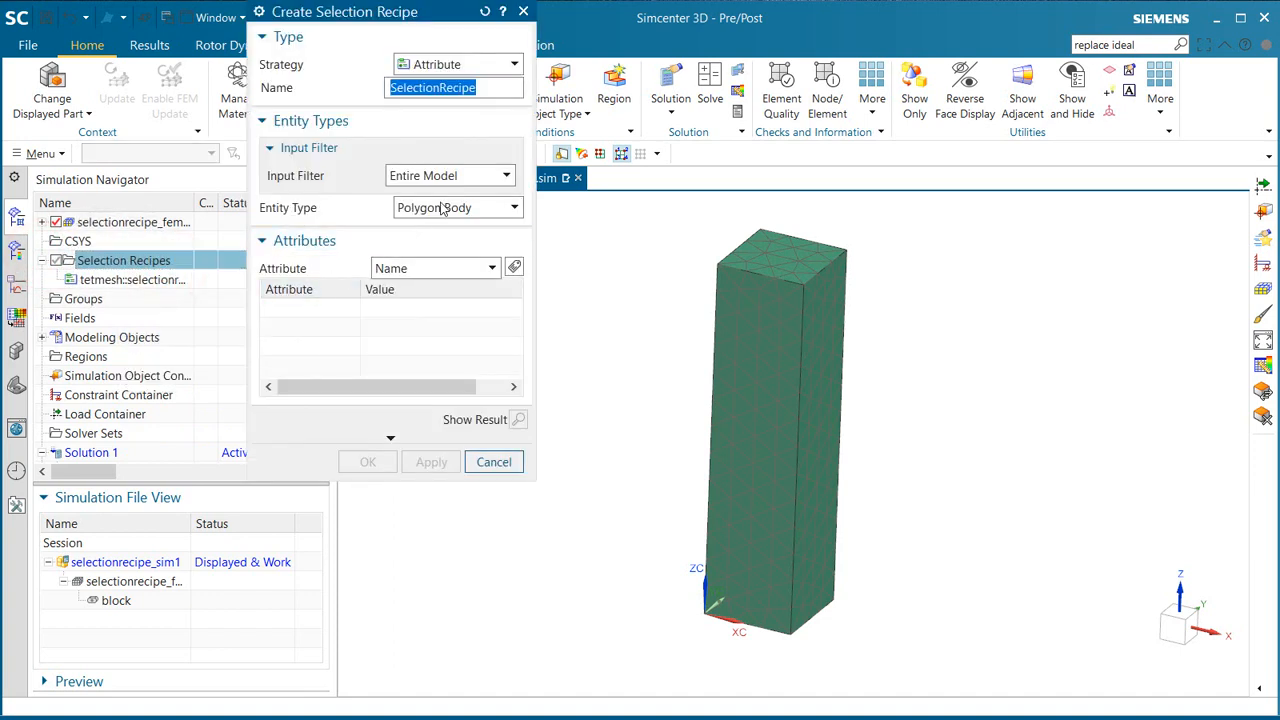
left_click(478, 207)
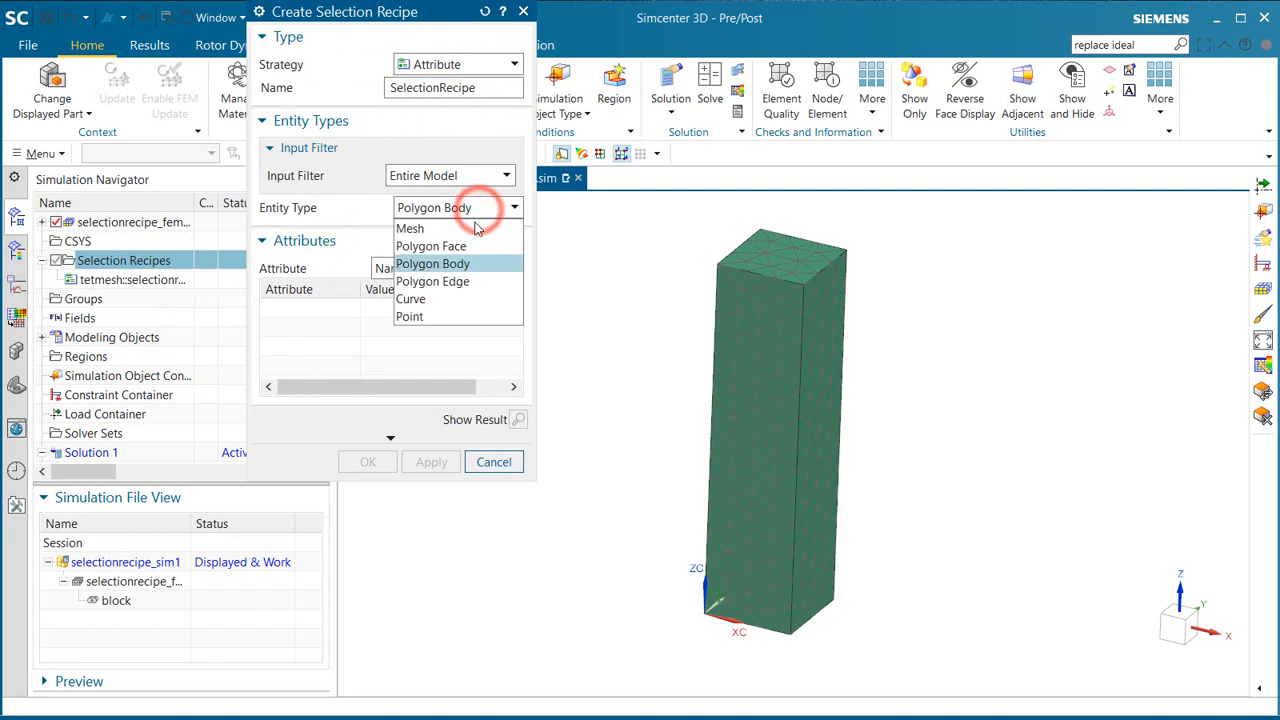
left_click(461, 248)
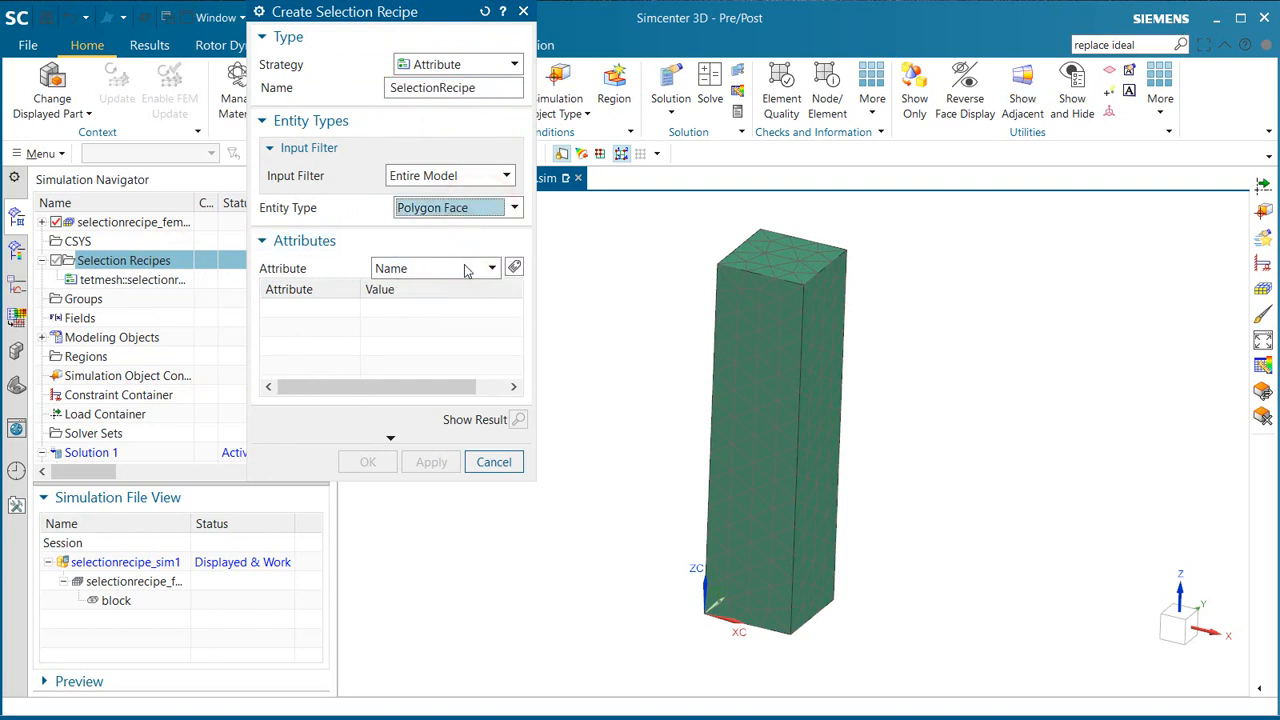
Add a Name attribute to the polygon face recipe with the single value fixed.
left_click(515, 268)
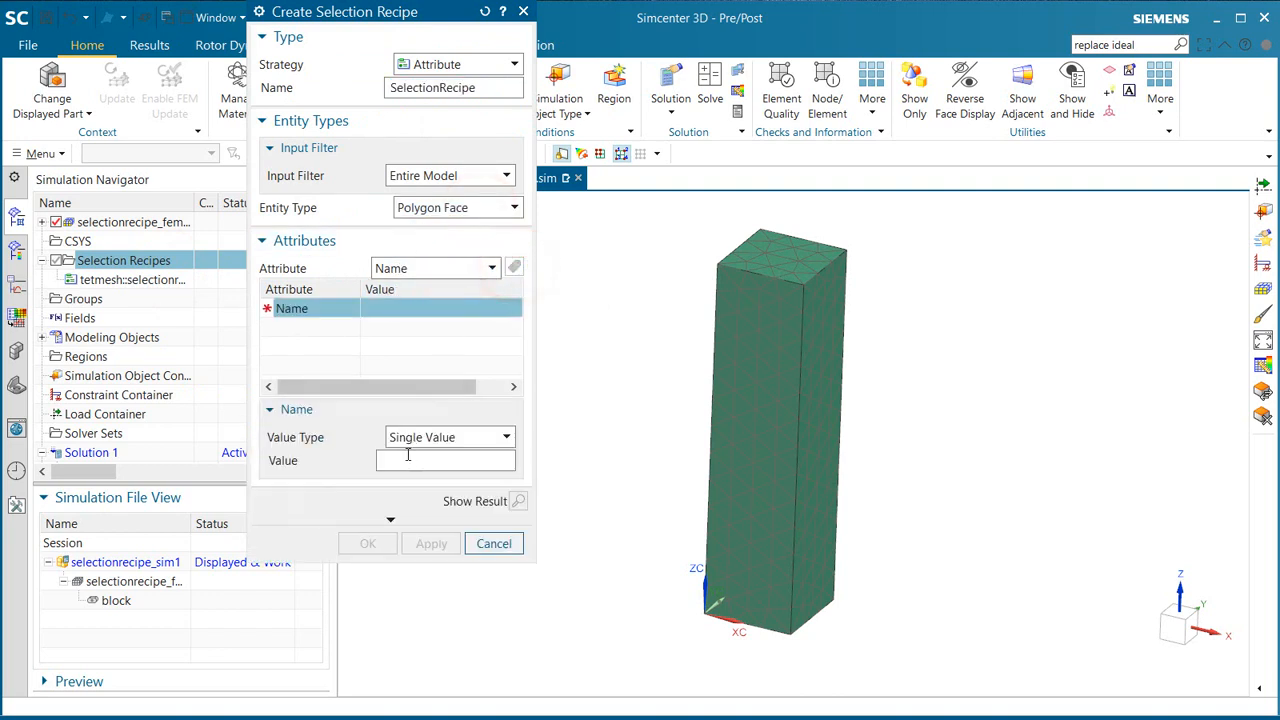
type("fixed")
key("Return")
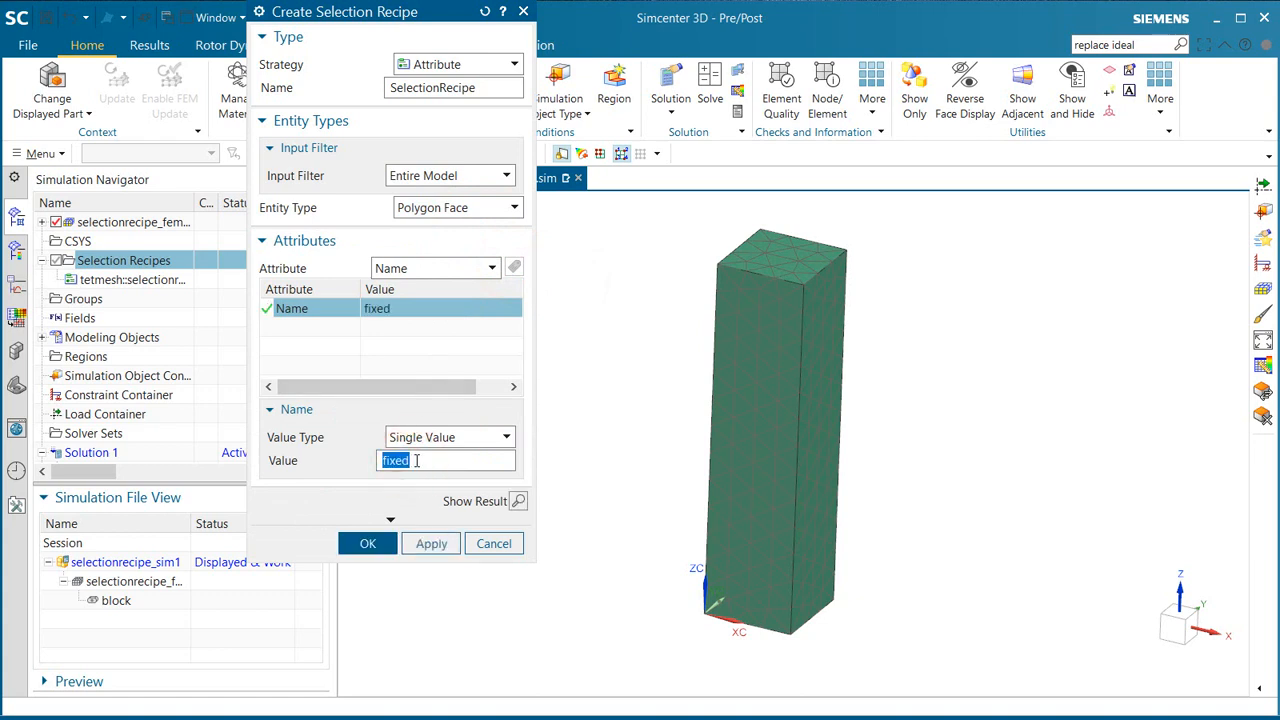
Preview the face picked by the fixed-name selection recipe, clear the preview and create the recipe.
left_click(519, 502)
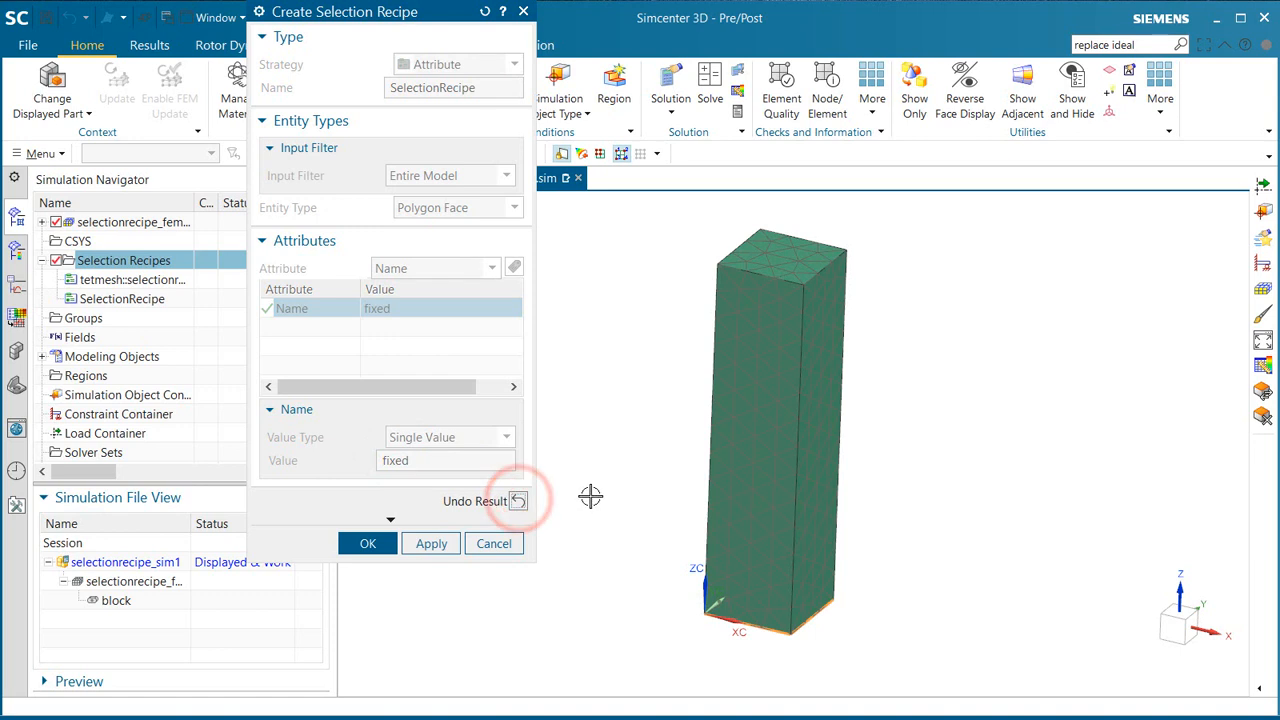
middle_click_drag(589, 497, 549, 479)
left_click(519, 501)
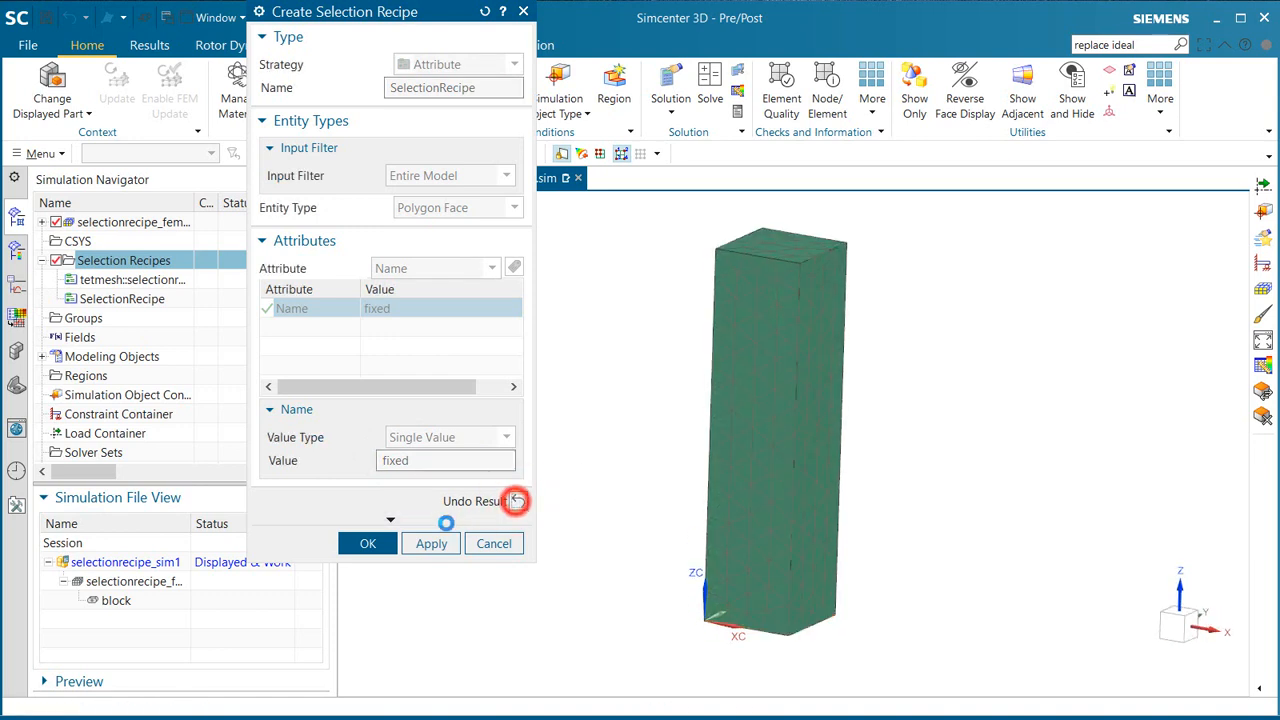
left_click(414, 545)
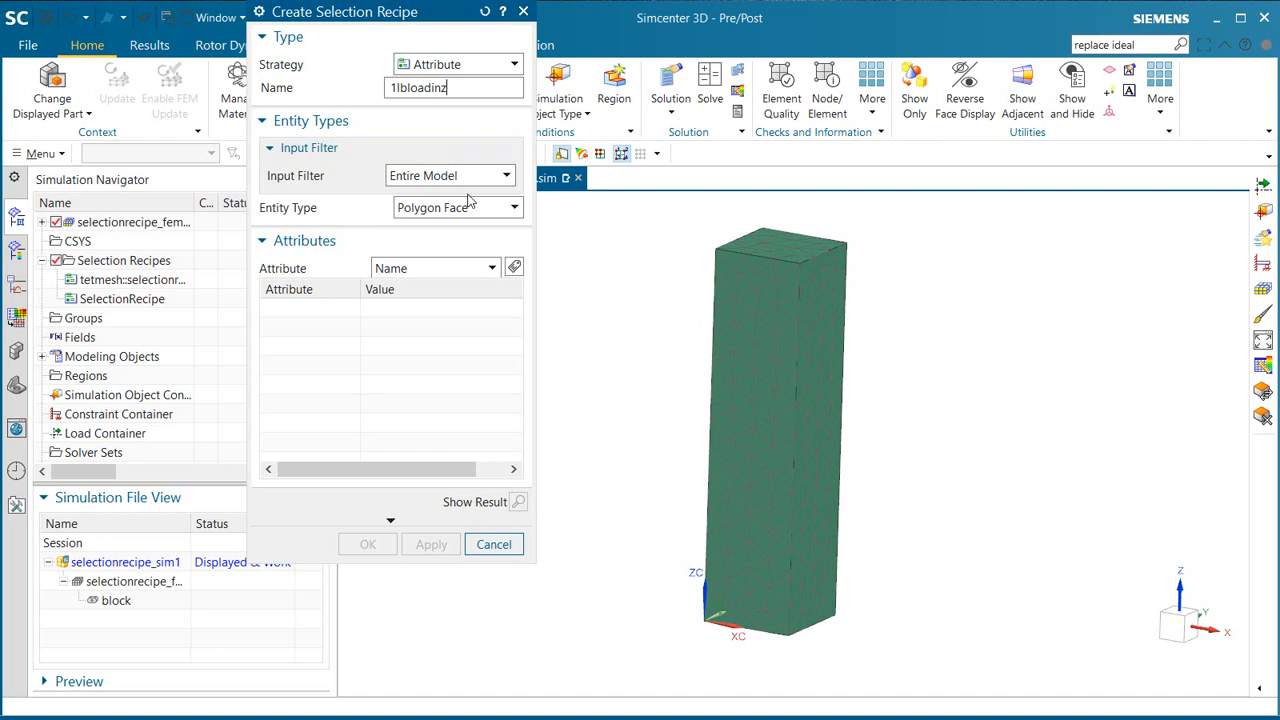
Create the polygon face selection recipe 1lbloadinz with a Name attribute of single value 1lbloadinz, previewing its result.
left_click(514, 267)
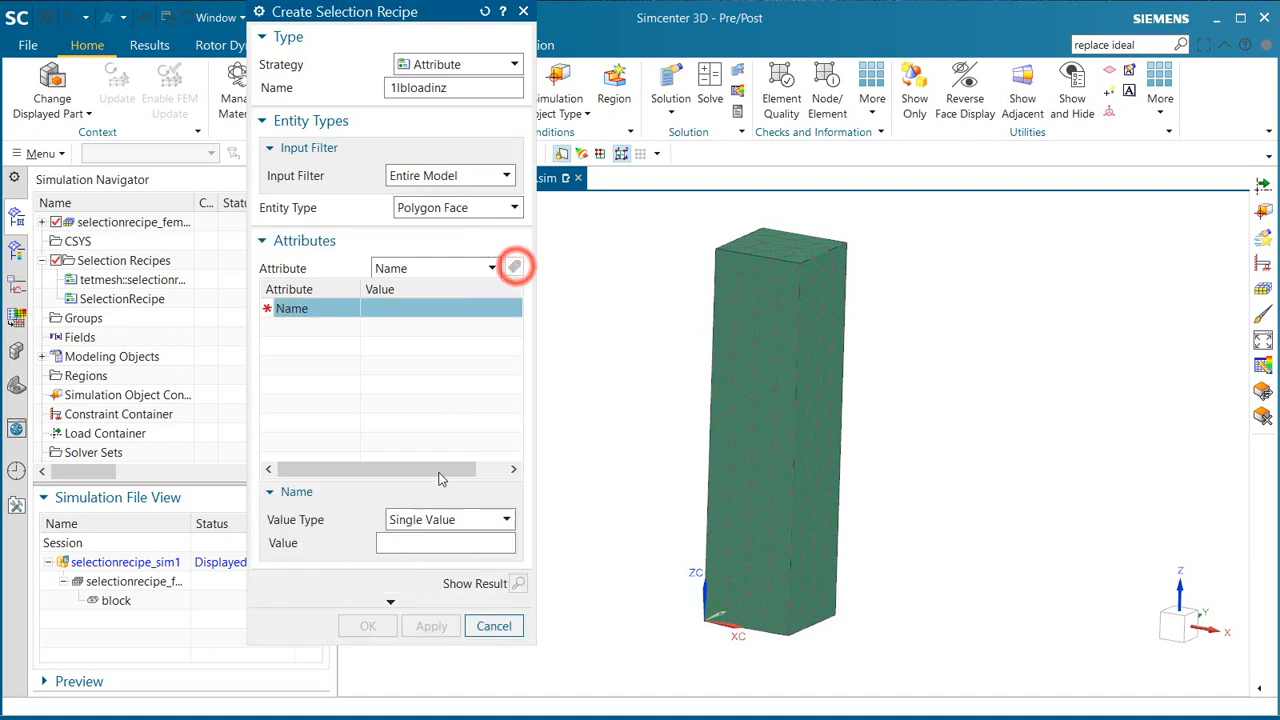
left_click(446, 544)
type("1lbloadinz")
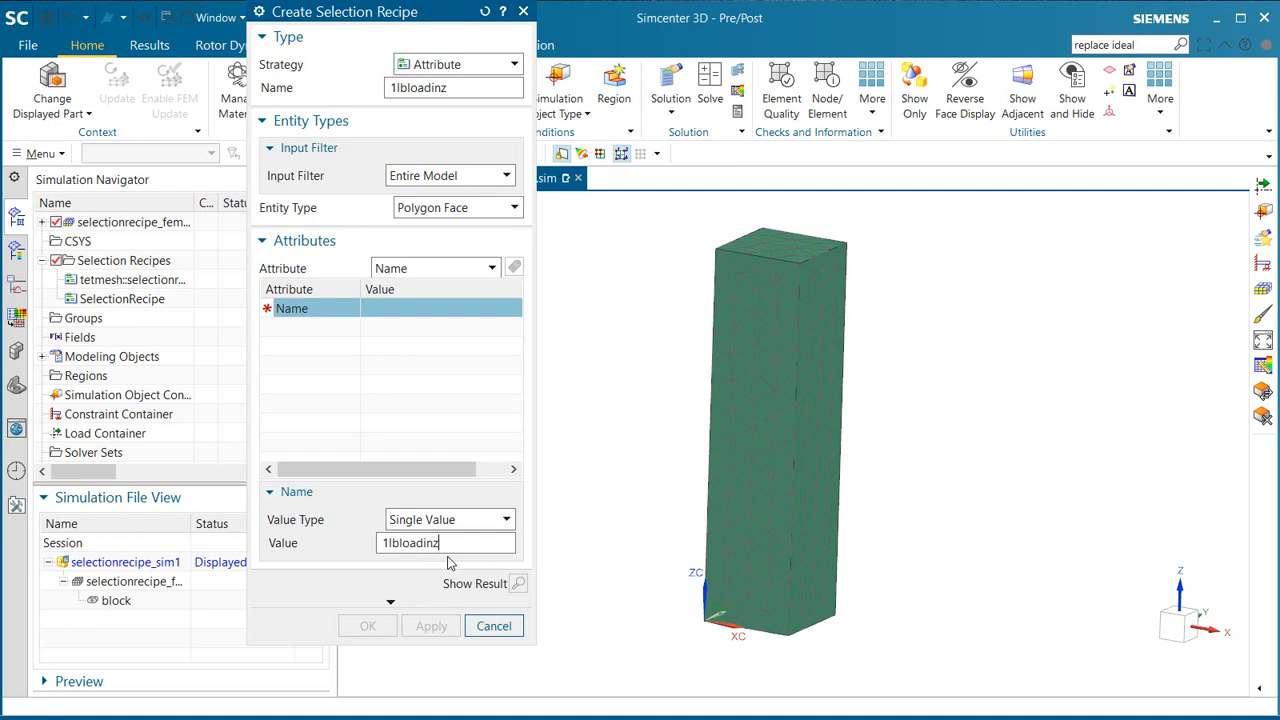
key("Return")
left_click(518, 584)
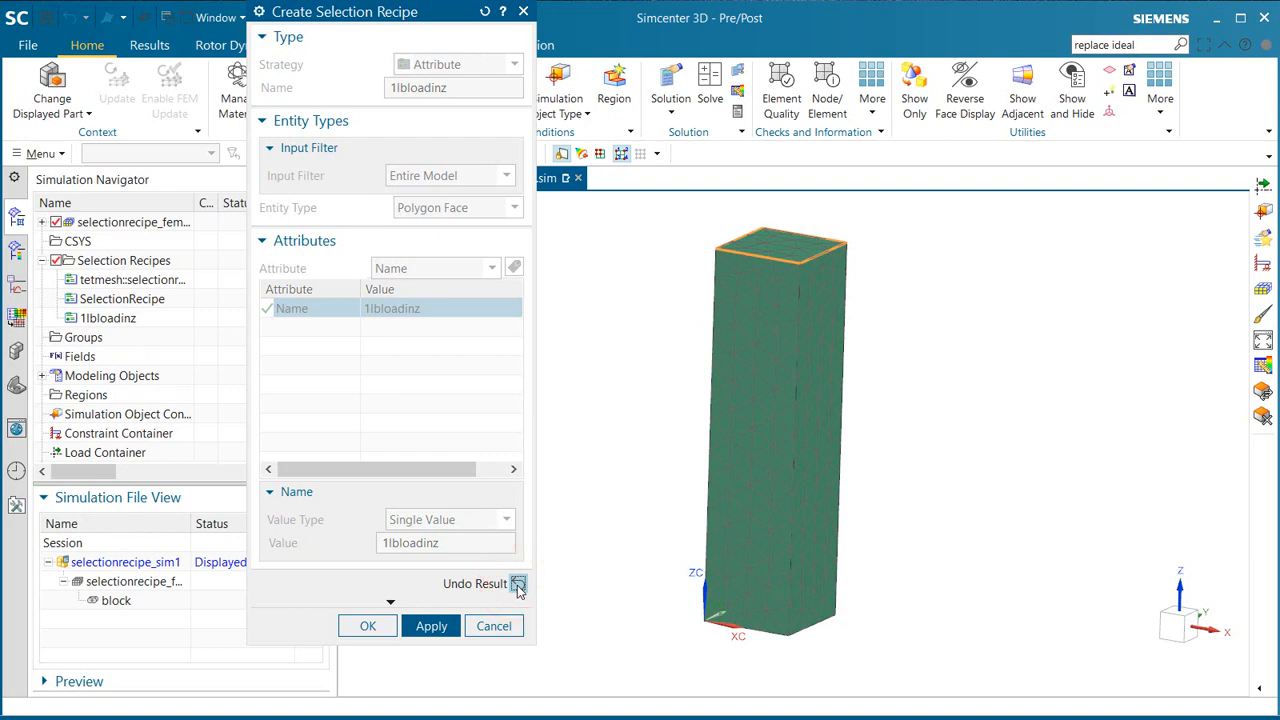
left_click(378, 622)
Rename the selection recipe SelectionRecipe as fixed.
right_click(127, 299)
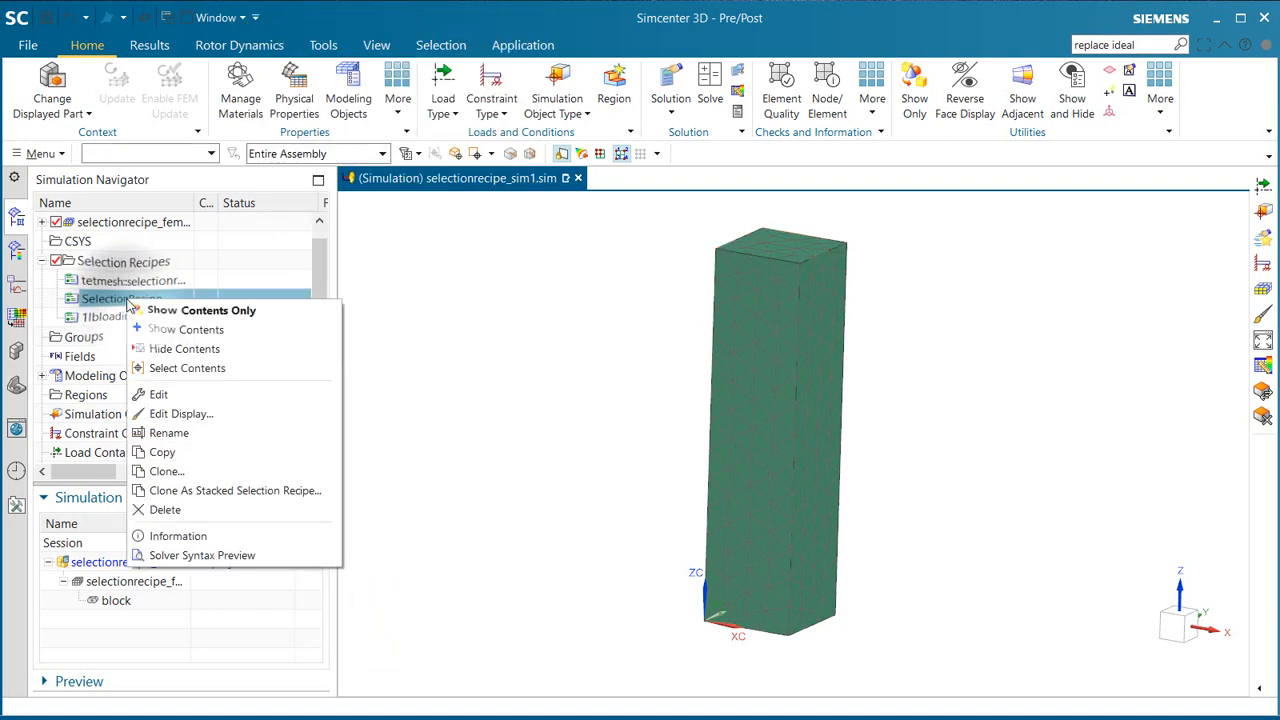
left_click(170, 432)
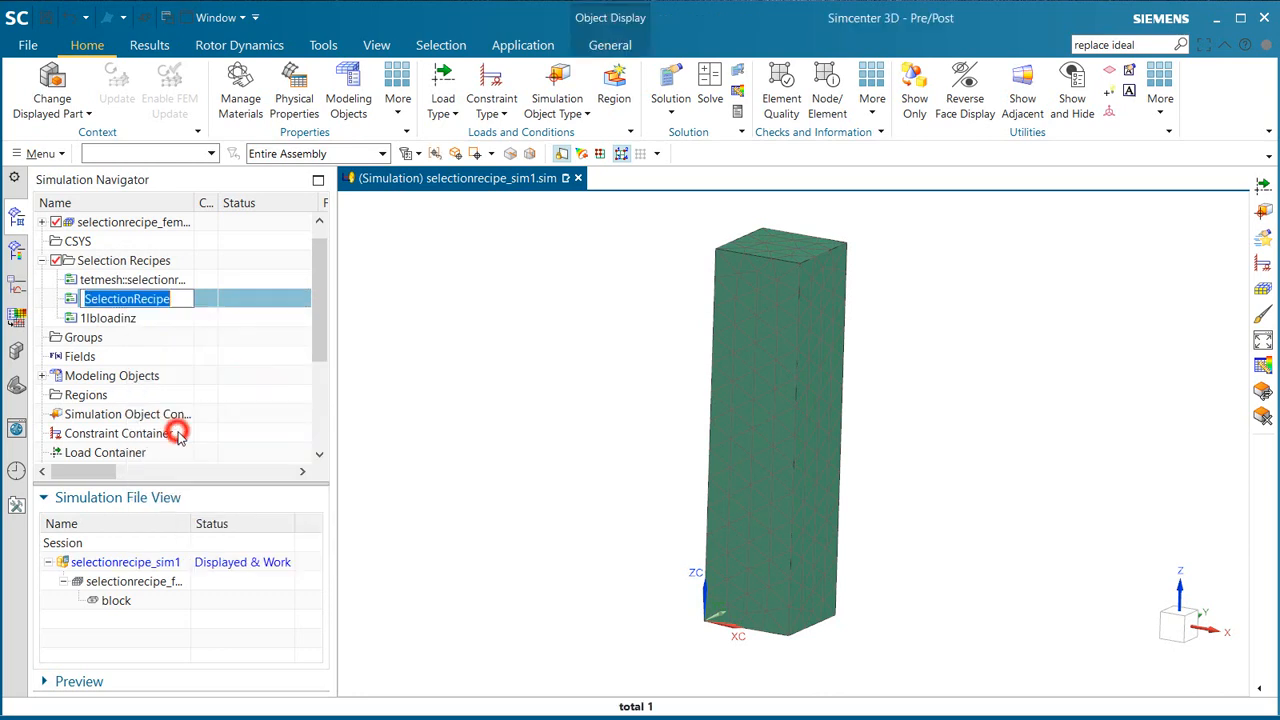
type("fixed")
key("Return")
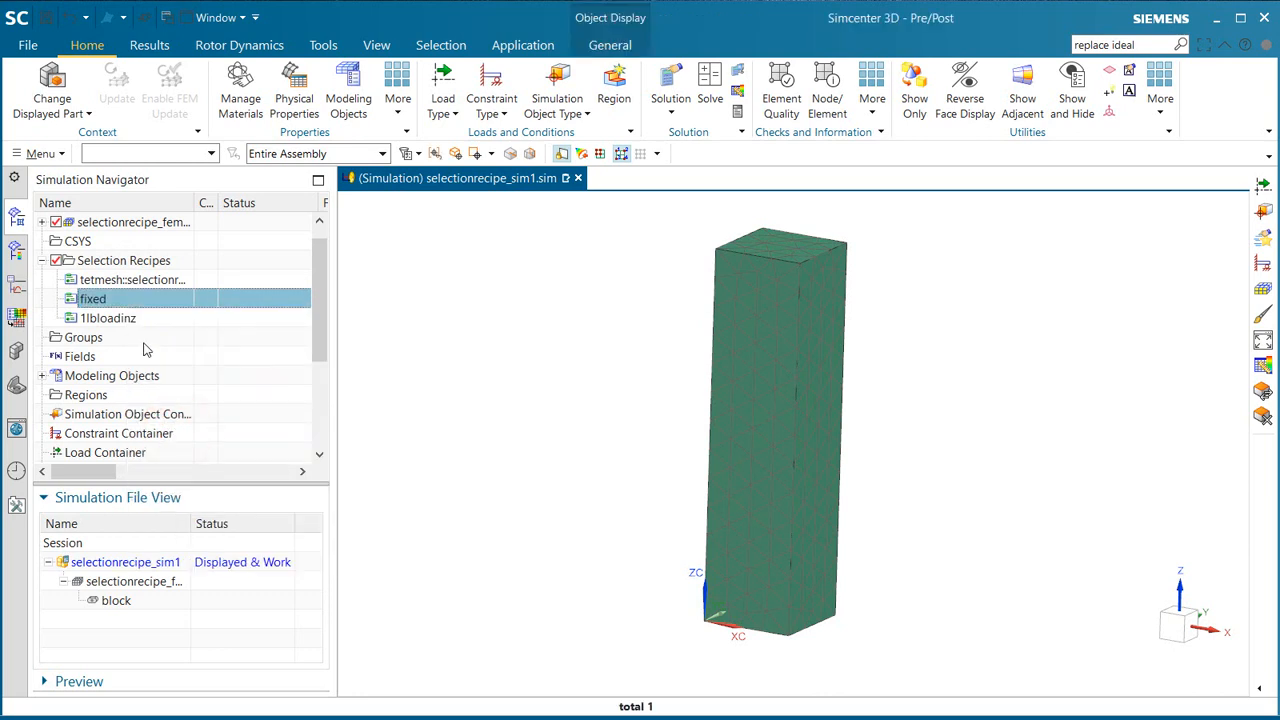
left_click(491, 100)
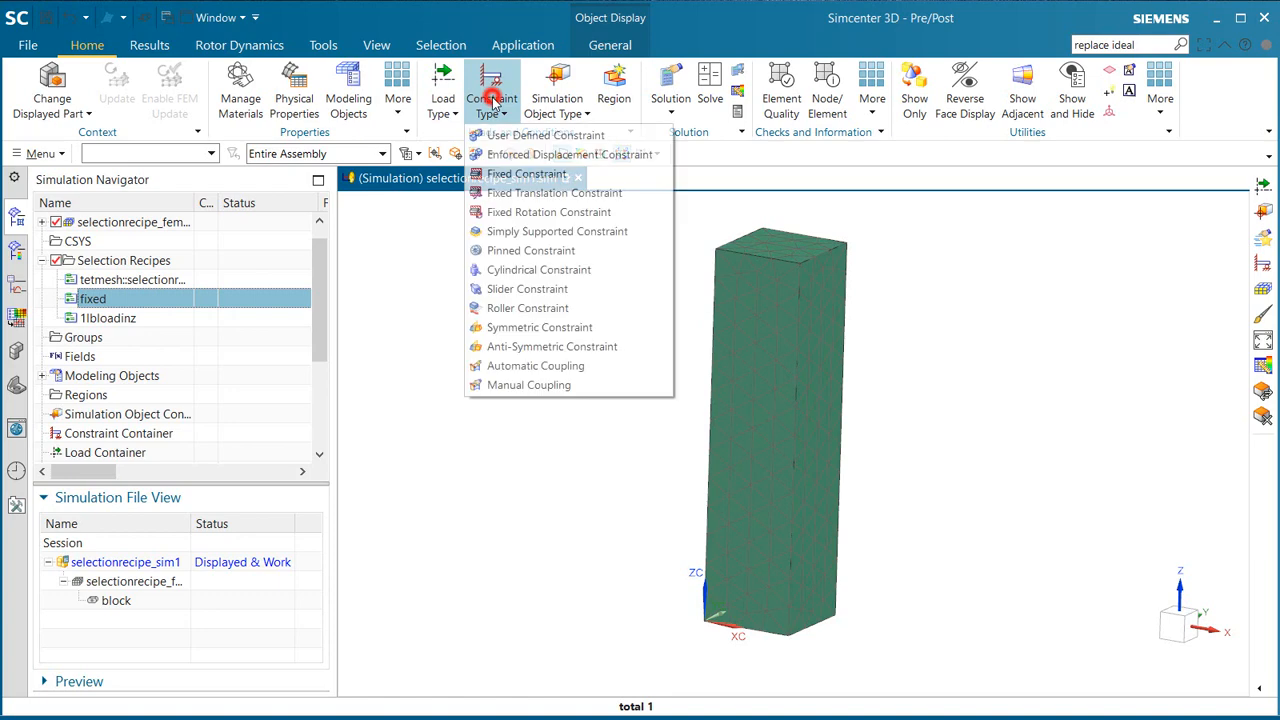
left_click(531, 194)
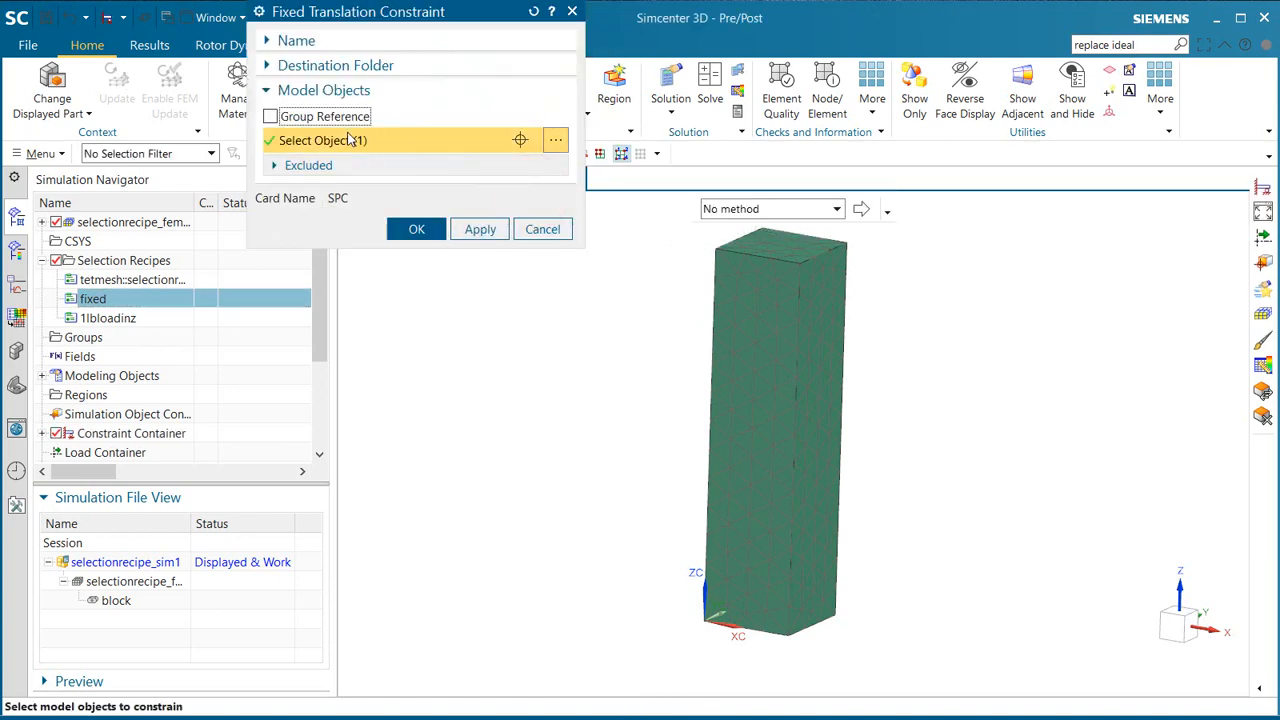
middle_click_drag(617, 429, 560, 263)
left_click(548, 229)
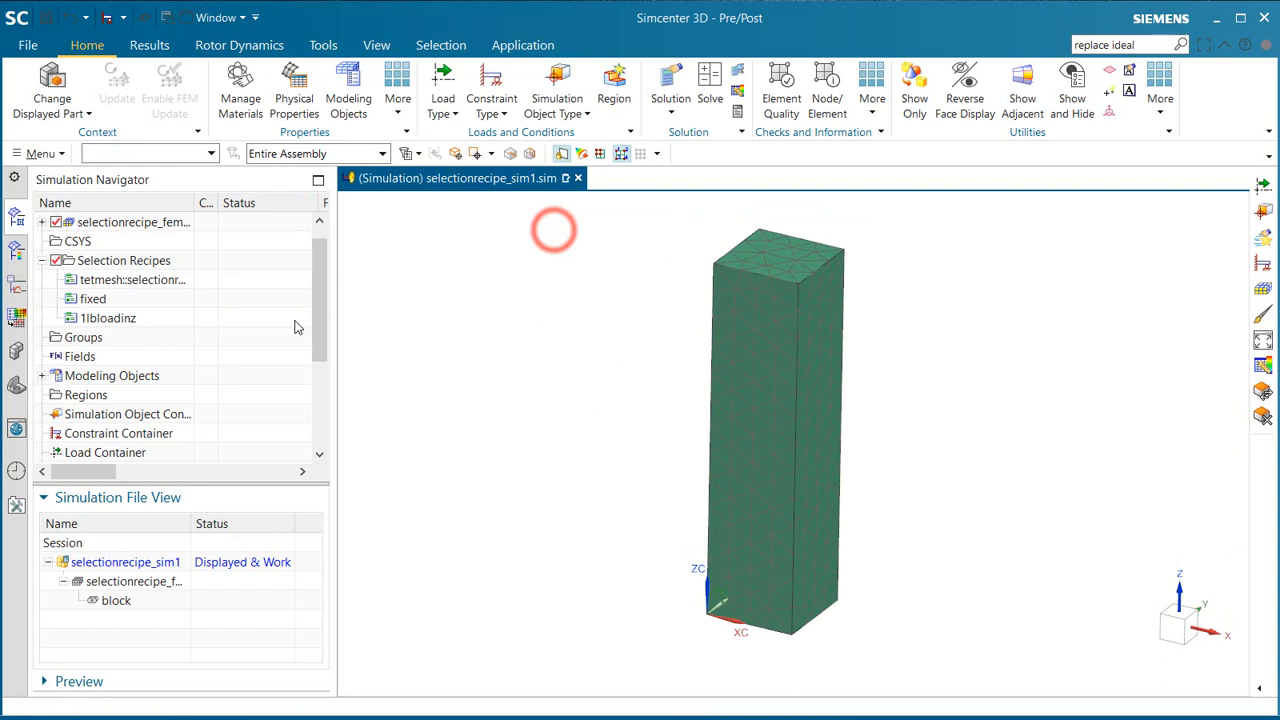
Create a Fixed Translation Constraint on the fixed selection recipe.
left_click(480, 116)
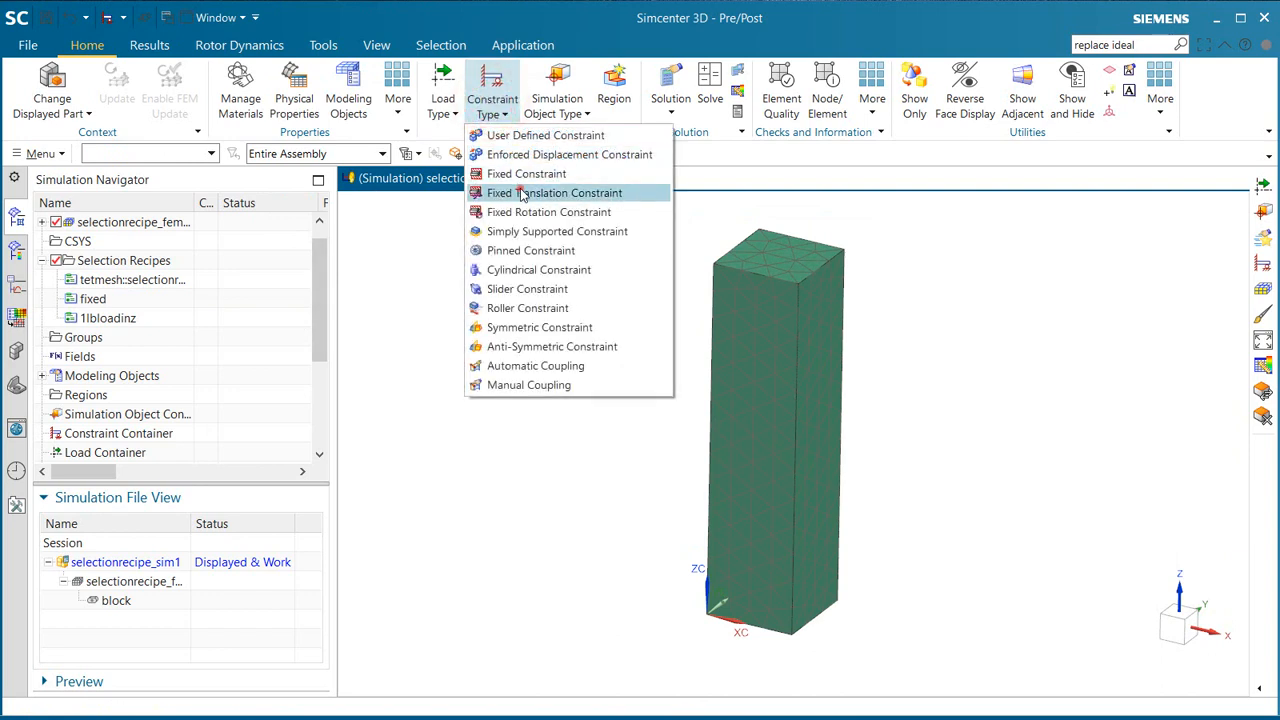
left_click(522, 193)
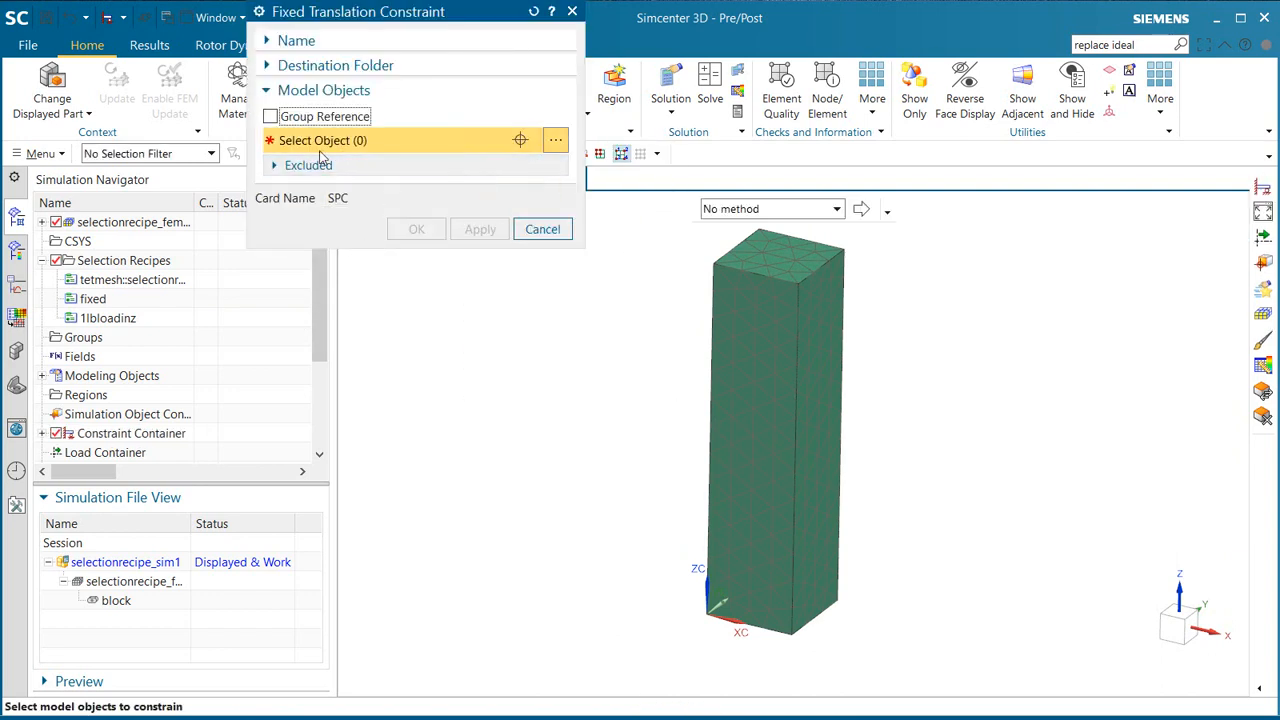
left_click(90, 300)
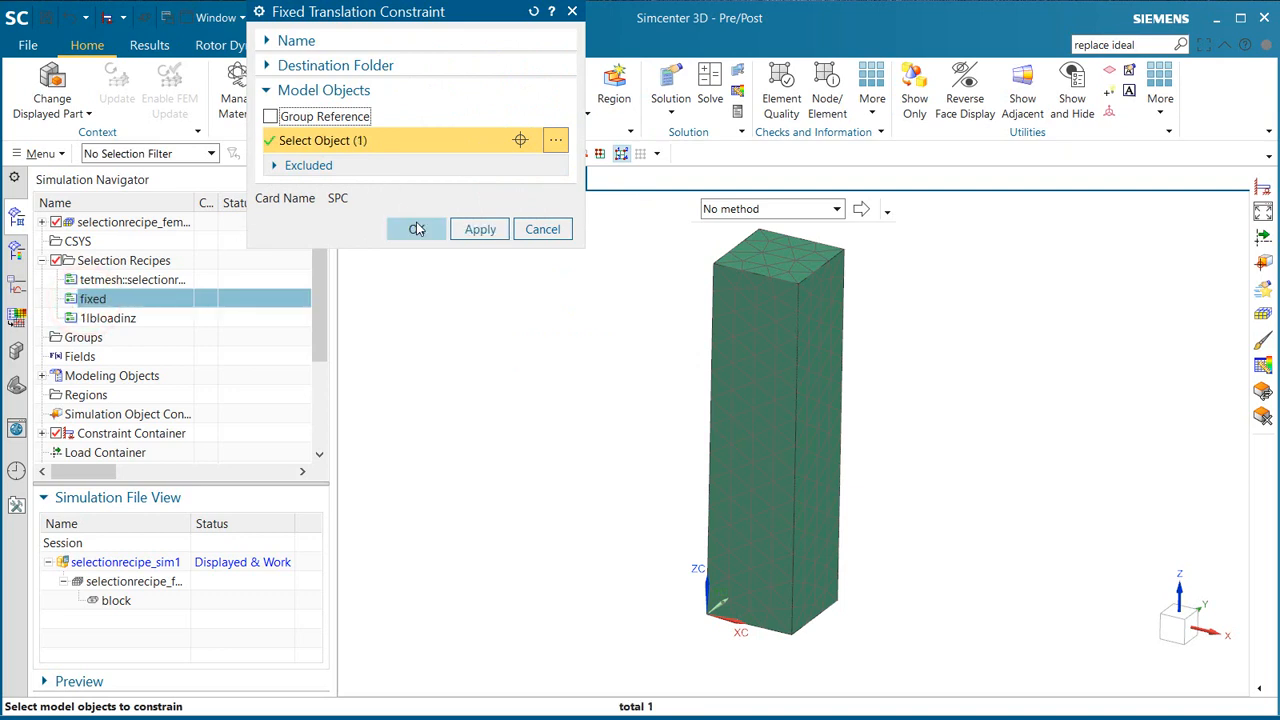
left_click(416, 229)
middle_click_drag(534, 446, 548, 410)
Create a 1 lbf magnitude-and-direction force along the ZC vector on the 1lbloadinz selection recipe.
left_click(440, 100)
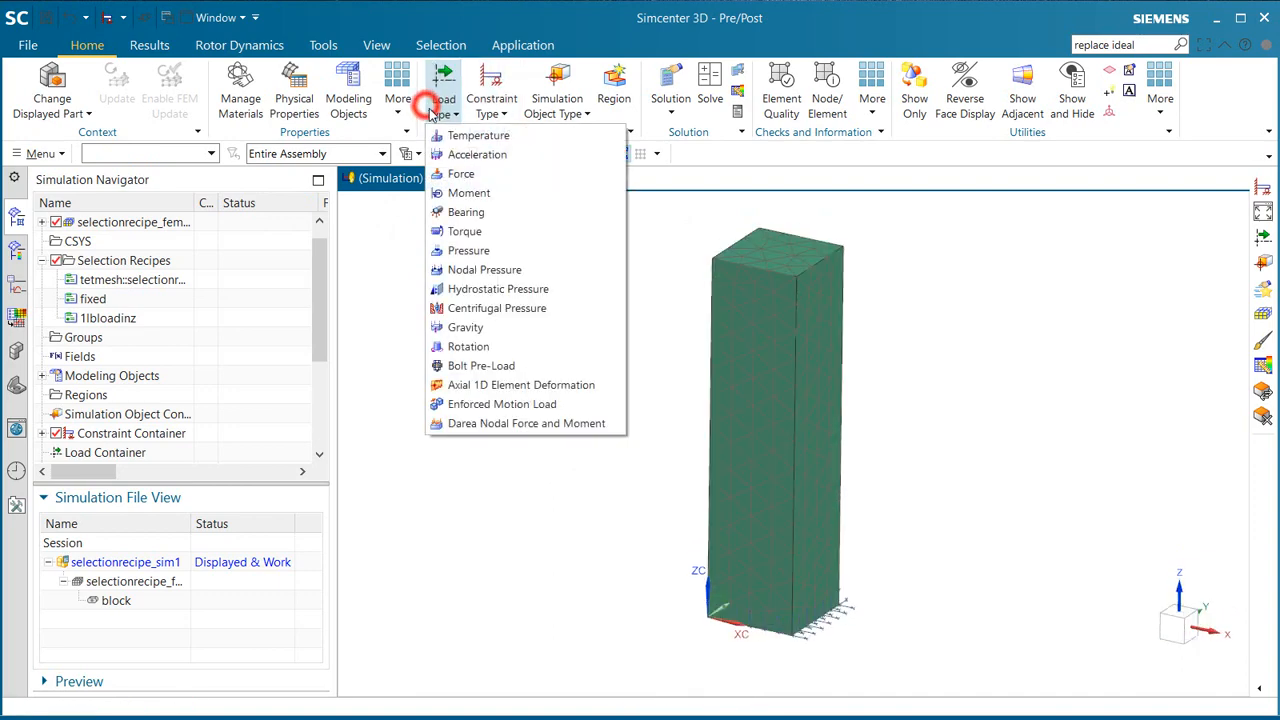
left_click(461, 173)
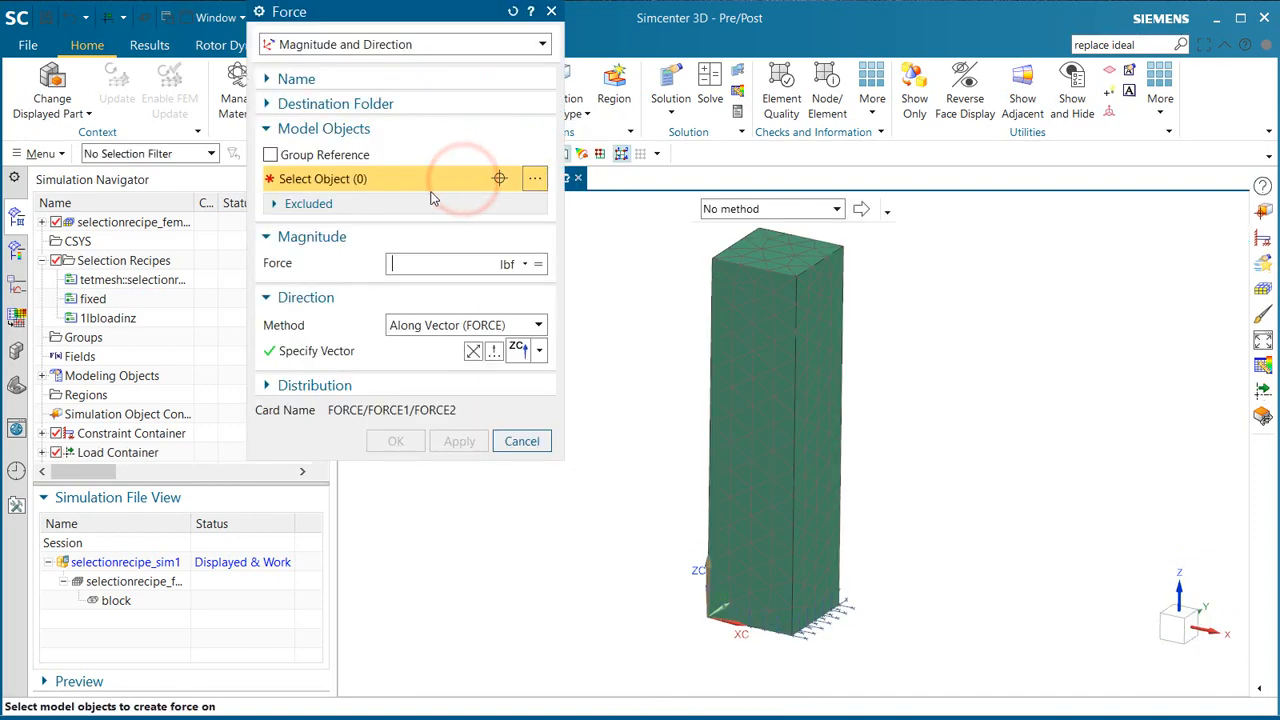
left_click(535, 352)
left_click(534, 350)
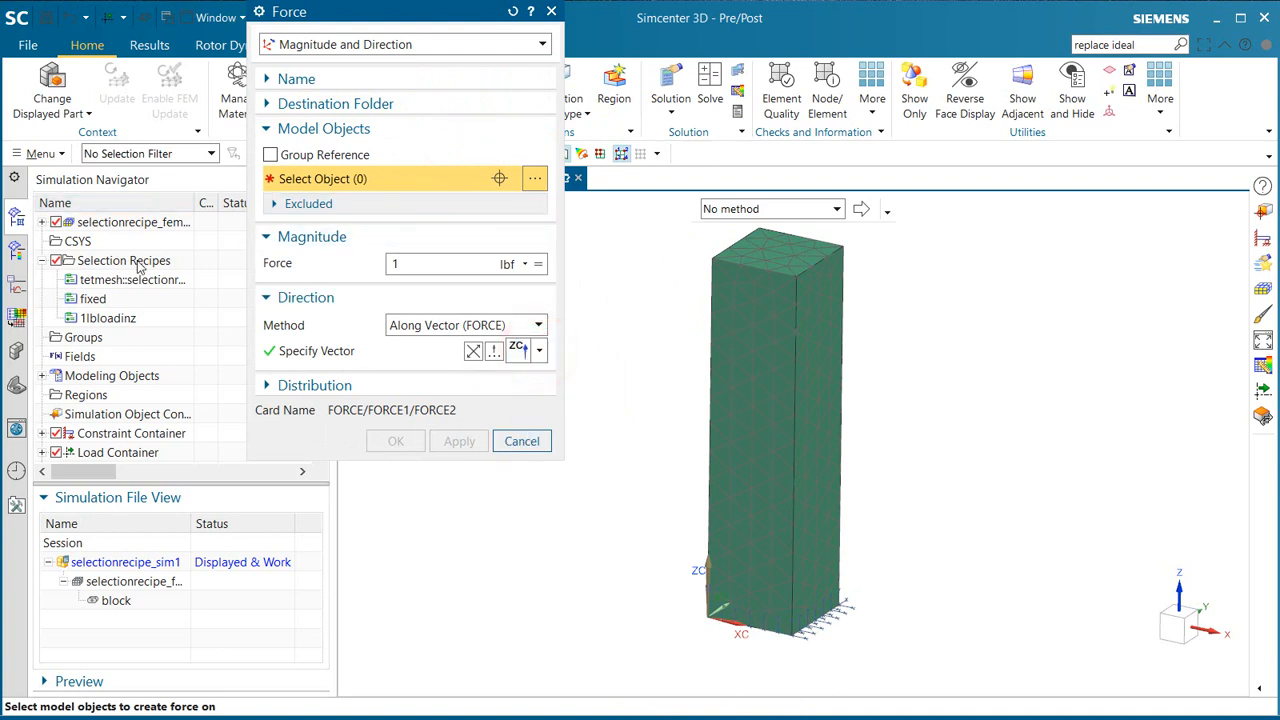
left_click(107, 318)
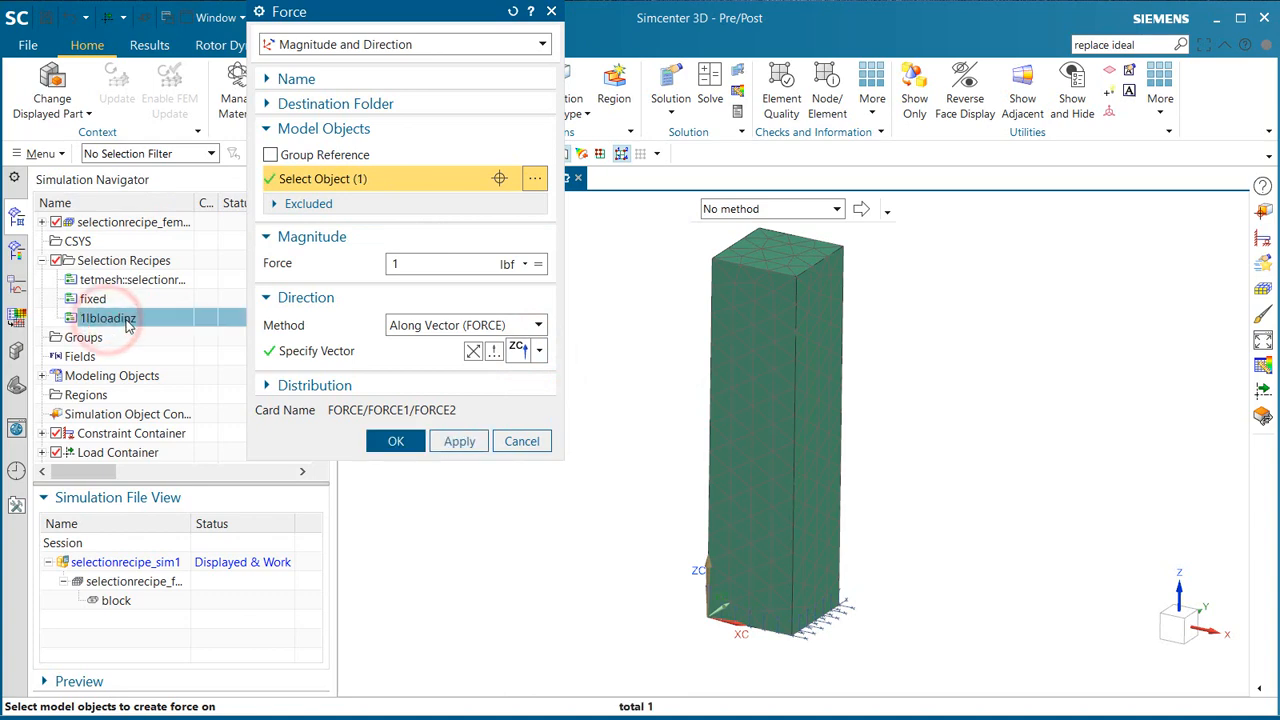
left_click(395, 442)
middle_click_drag(397, 440, 493, 444)
Try to solve Solution 1 with the model setup check, then close the report and leave the solve.
scroll(92, 378, "down", 2)
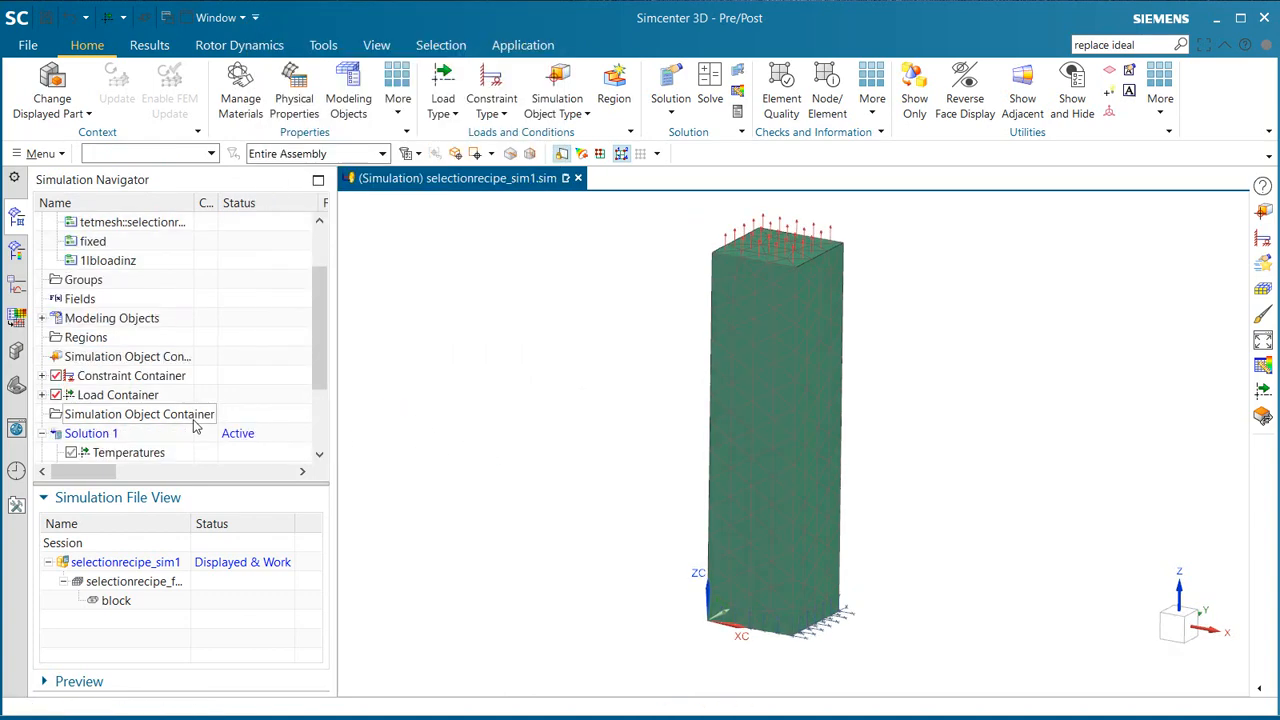
right_click(92, 378)
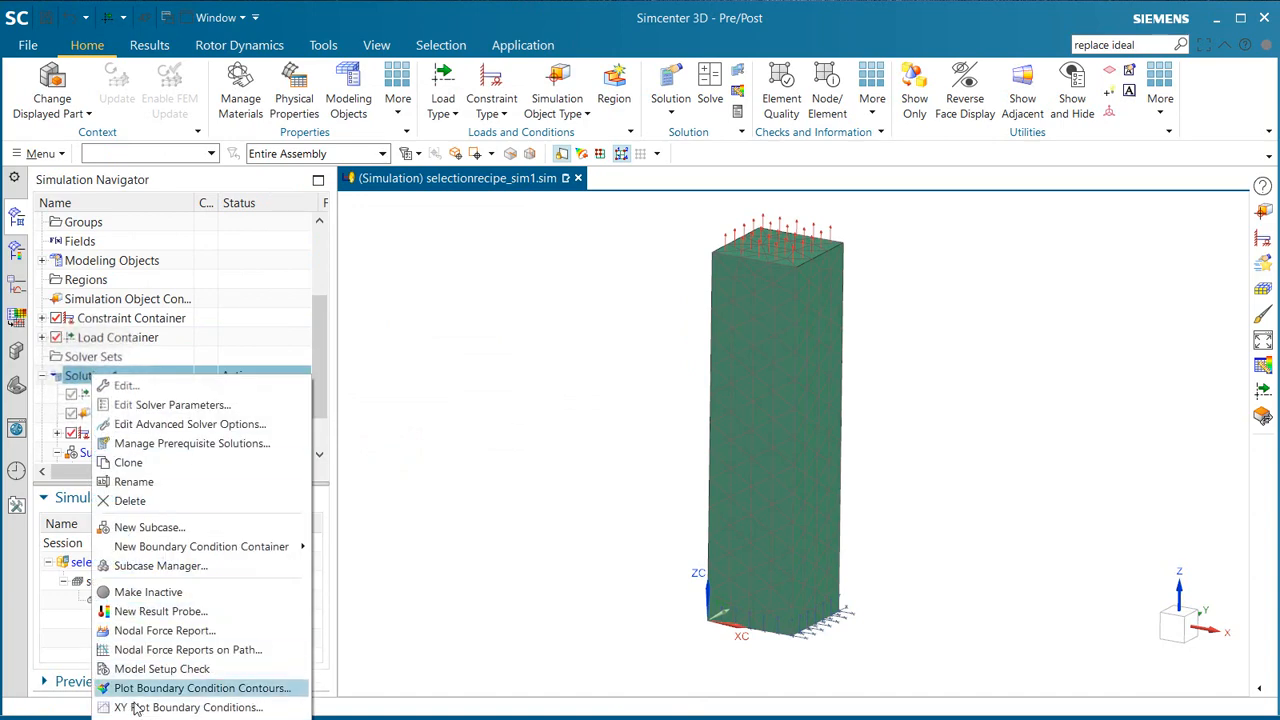
left_click(110, 385)
middle_click(270, 474)
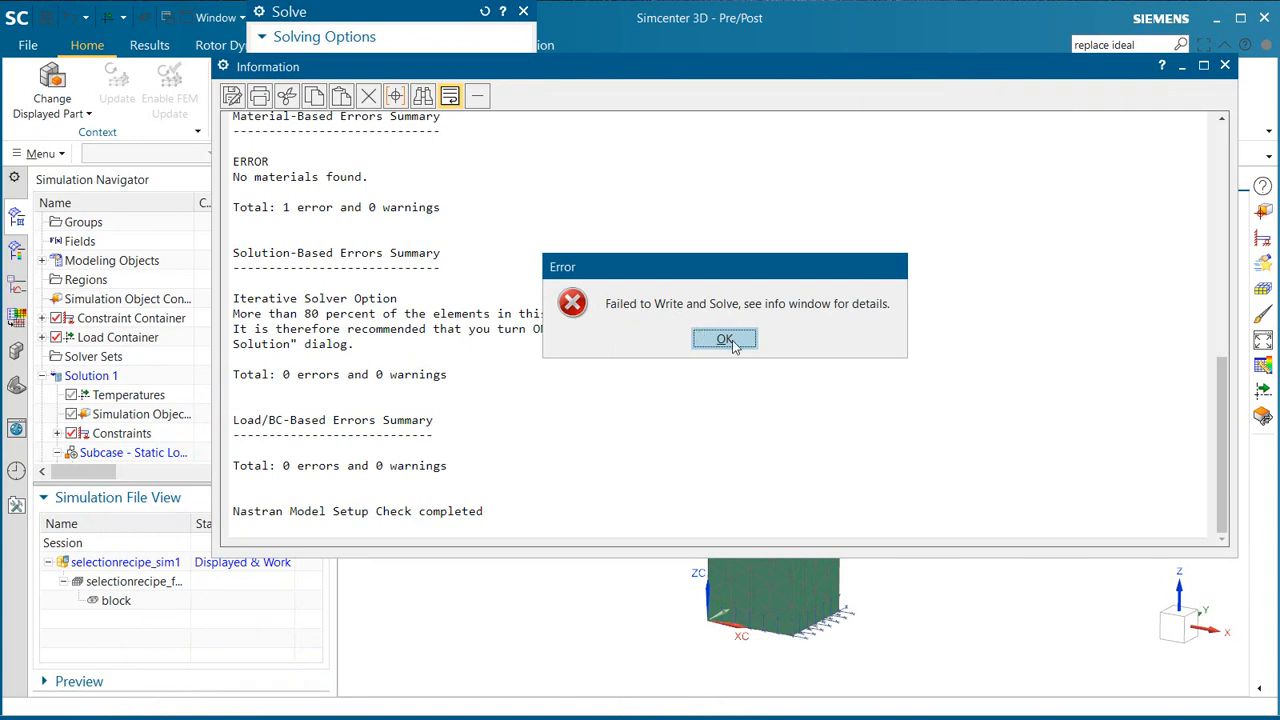
left_click(726, 339)
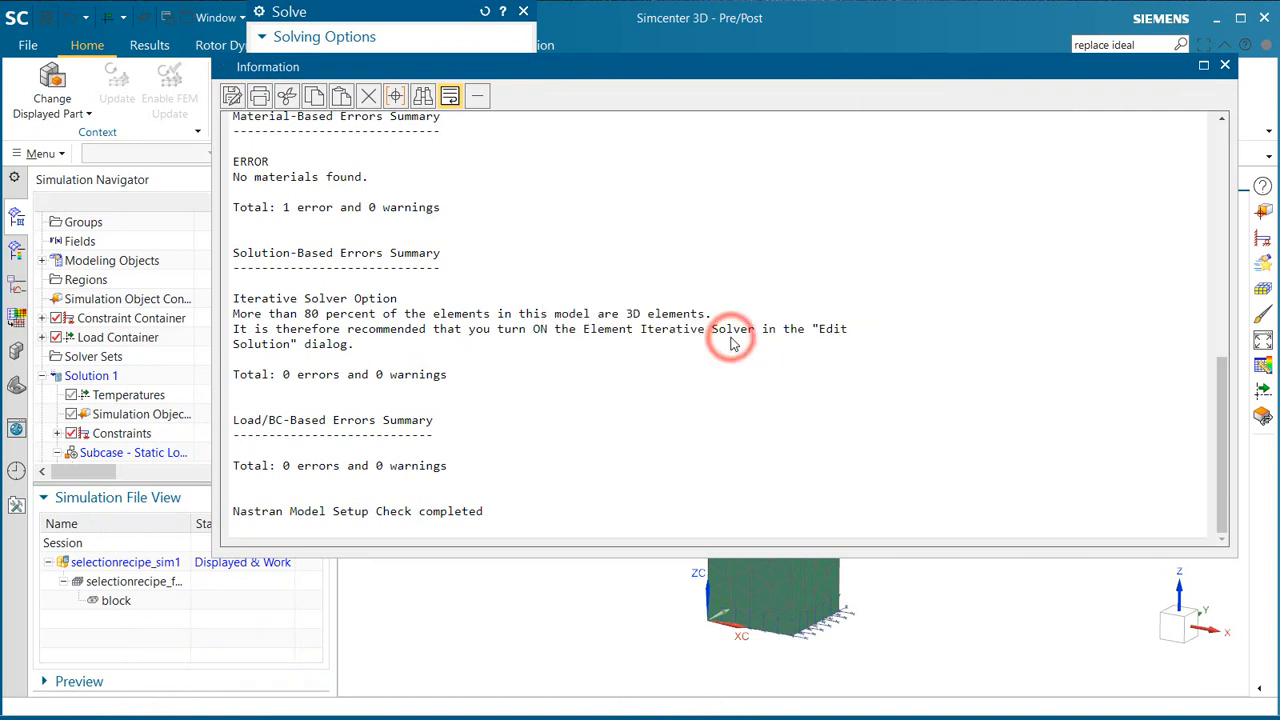
left_click(1225, 65)
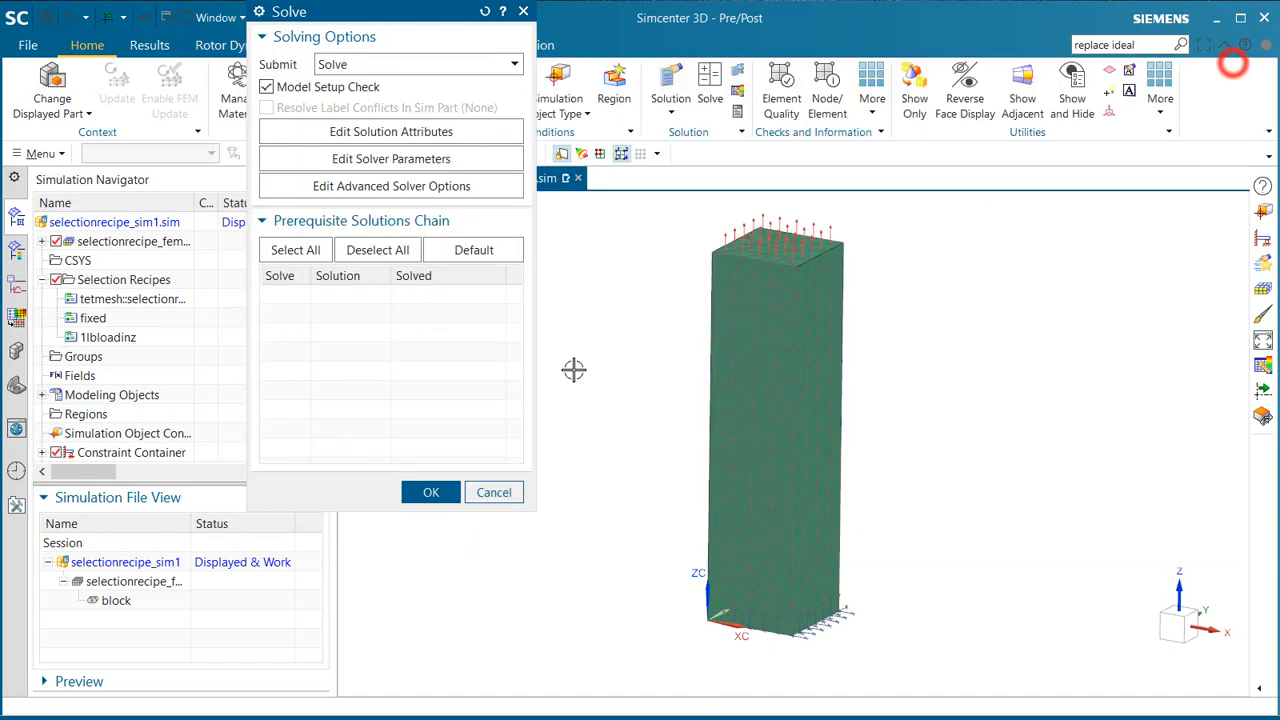
left_click(493, 492)
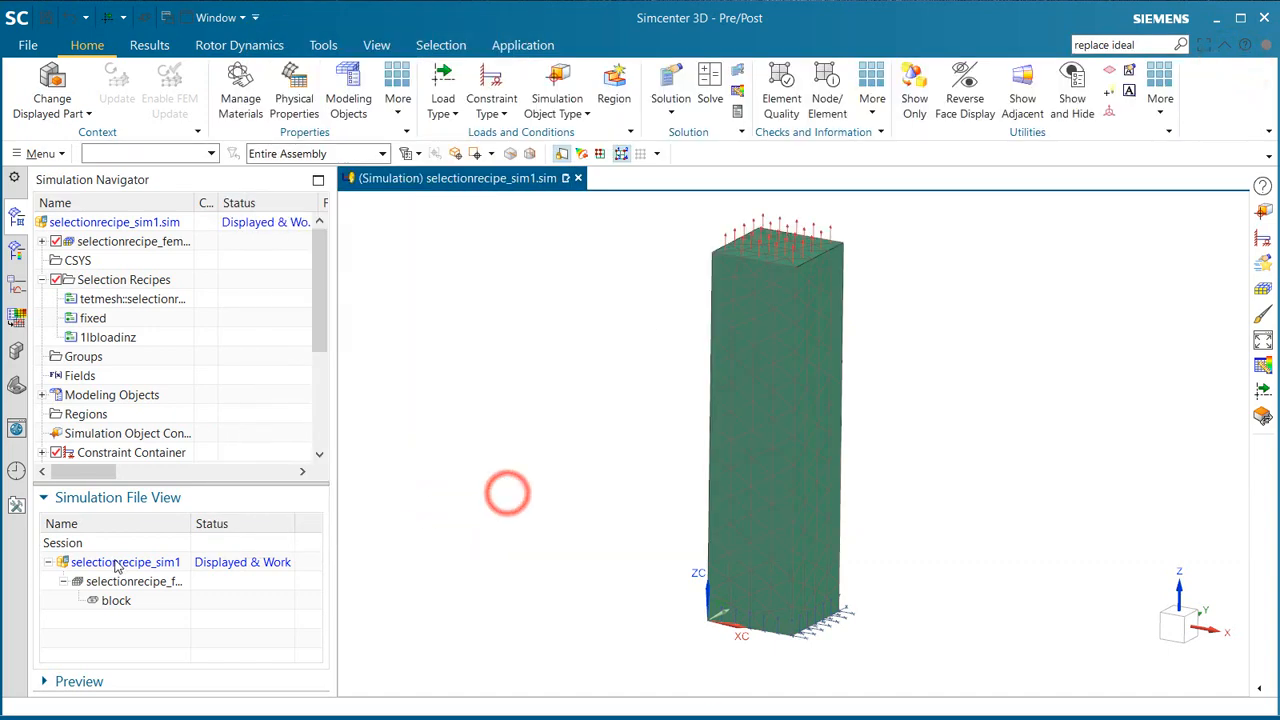
Display the block part and assign the library material AISI_310_SS to its solid body.
double_click(114, 600)
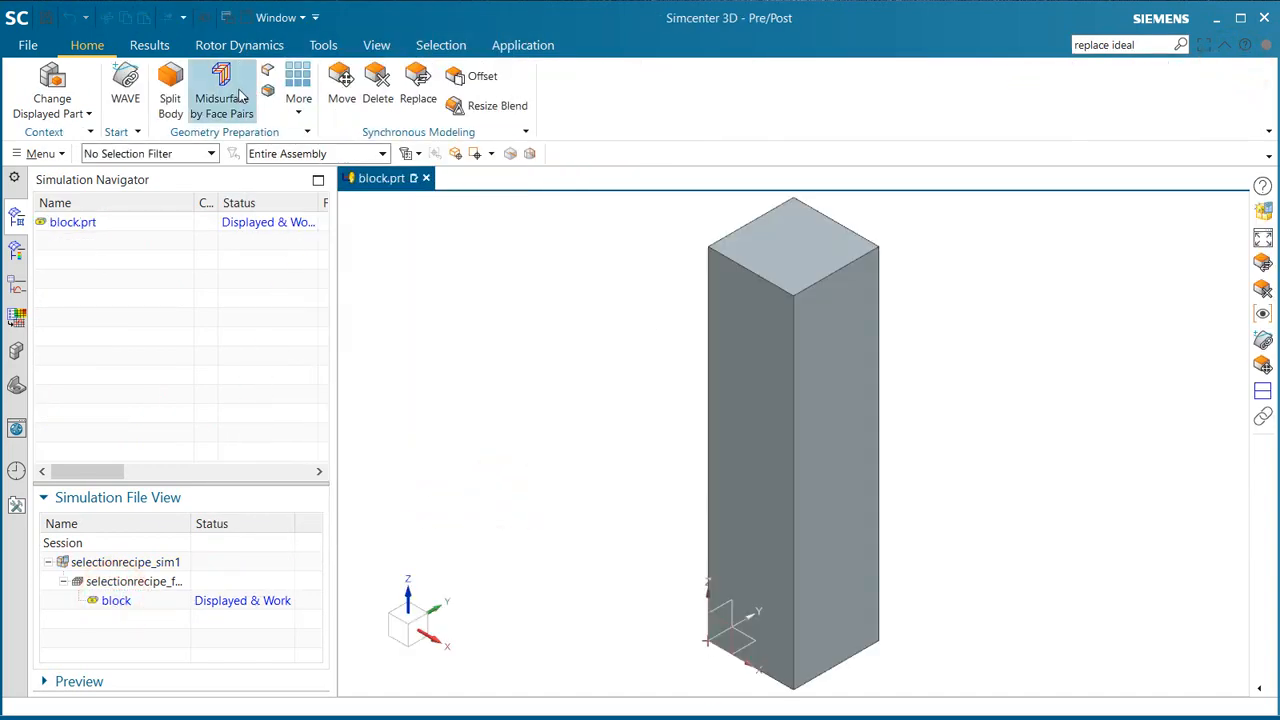
left_click(42, 153)
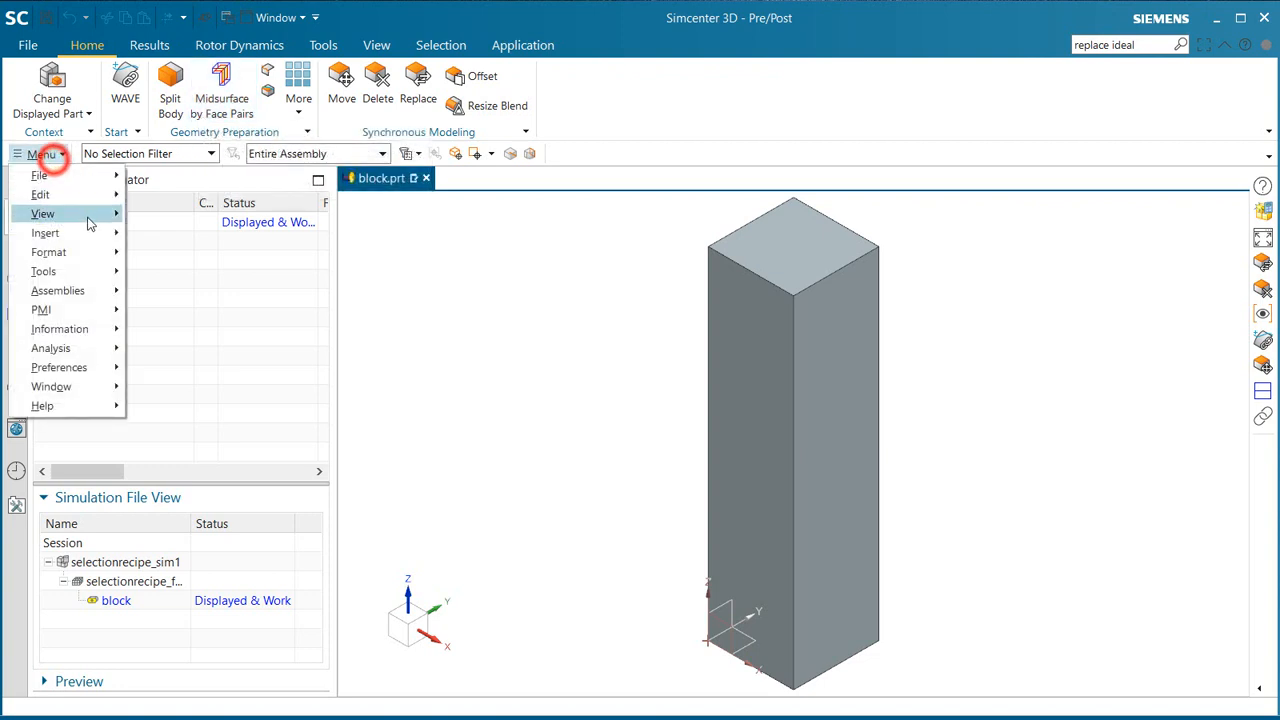
left_click(103, 265)
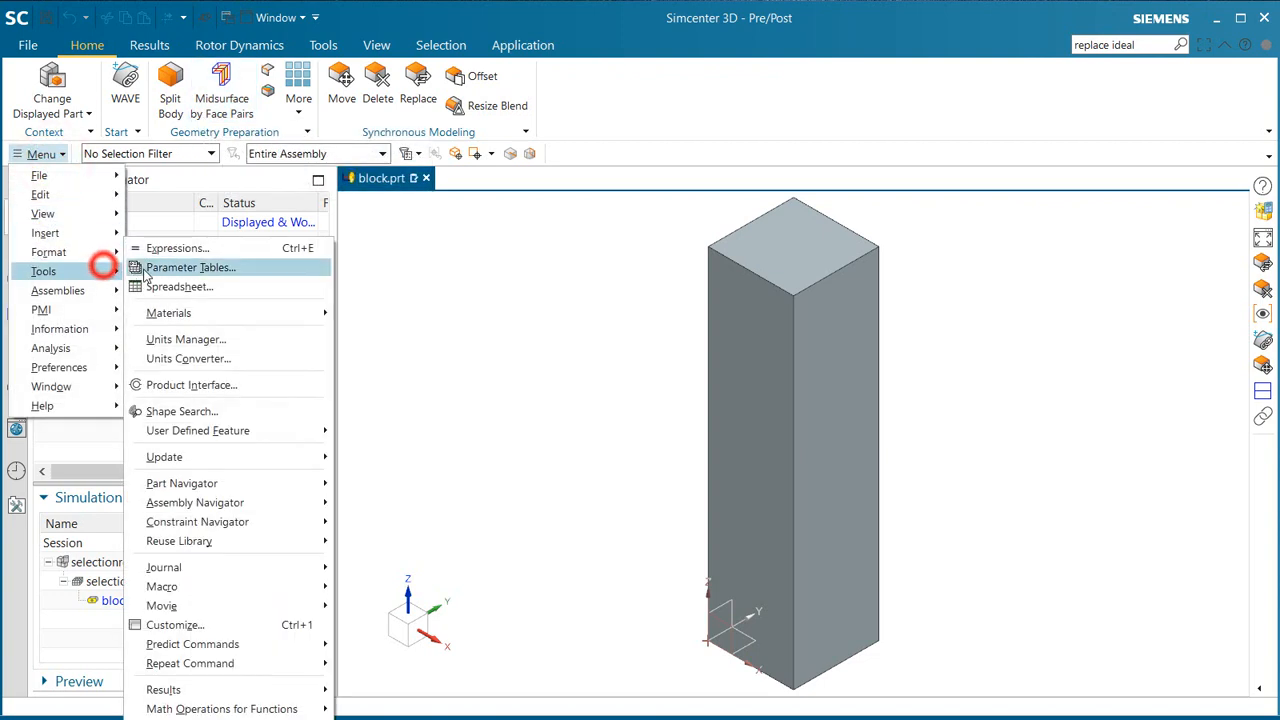
left_click(215, 313)
left_click(378, 316)
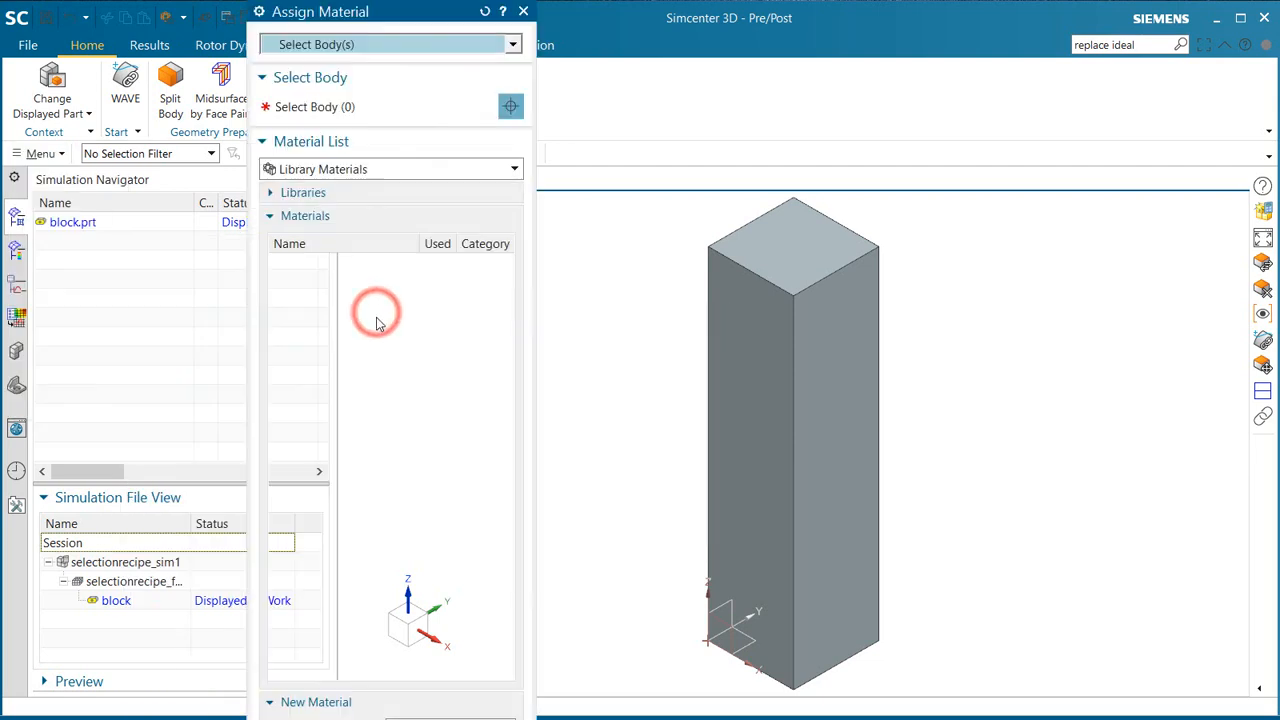
left_click(772, 347)
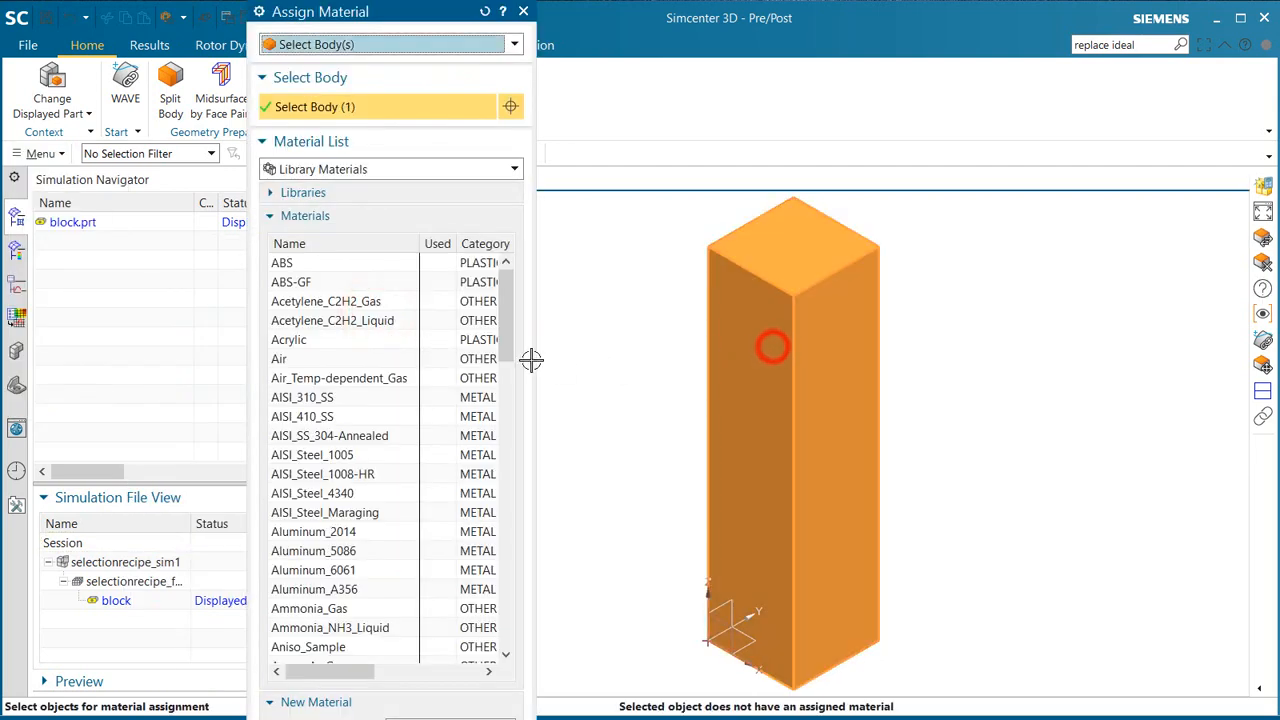
left_click(302, 398)
left_click(302, 397)
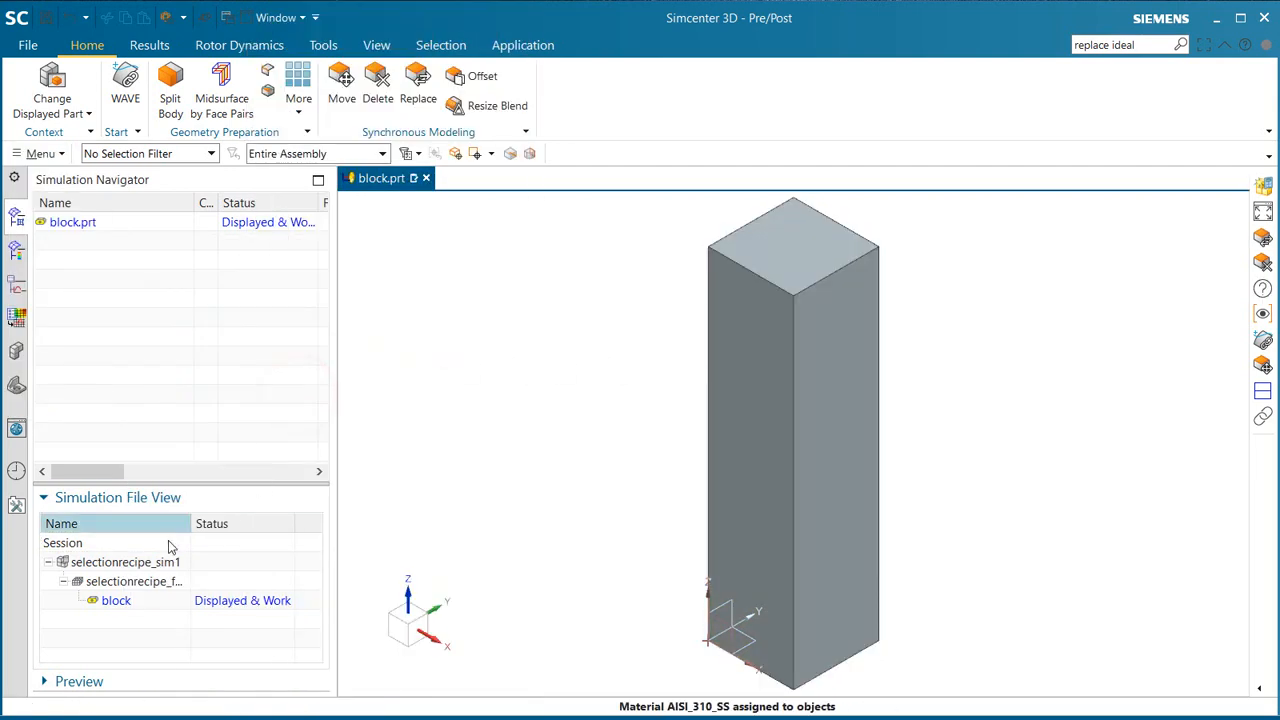
Display the FEM, recreate and update the TETMESH polygon body, close the log and update the mesh.
double_click(110, 582)
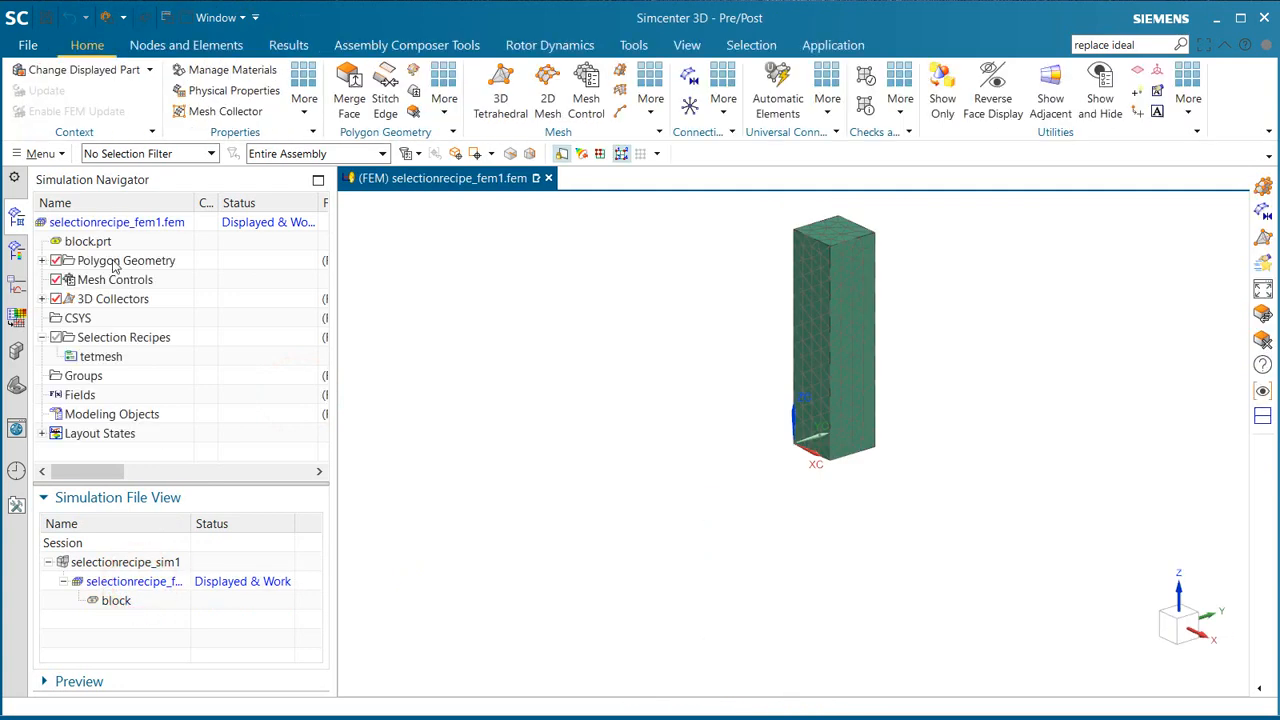
left_click(41, 260)
right_click(140, 280)
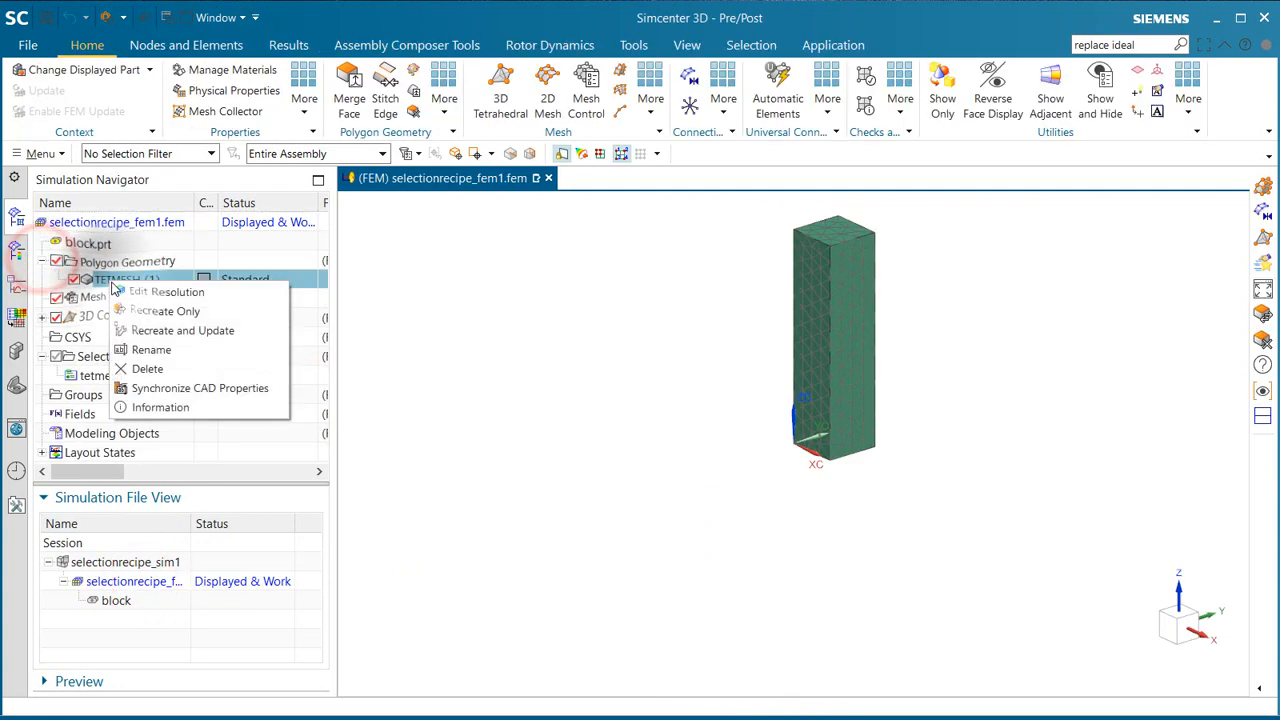
left_click(170, 330)
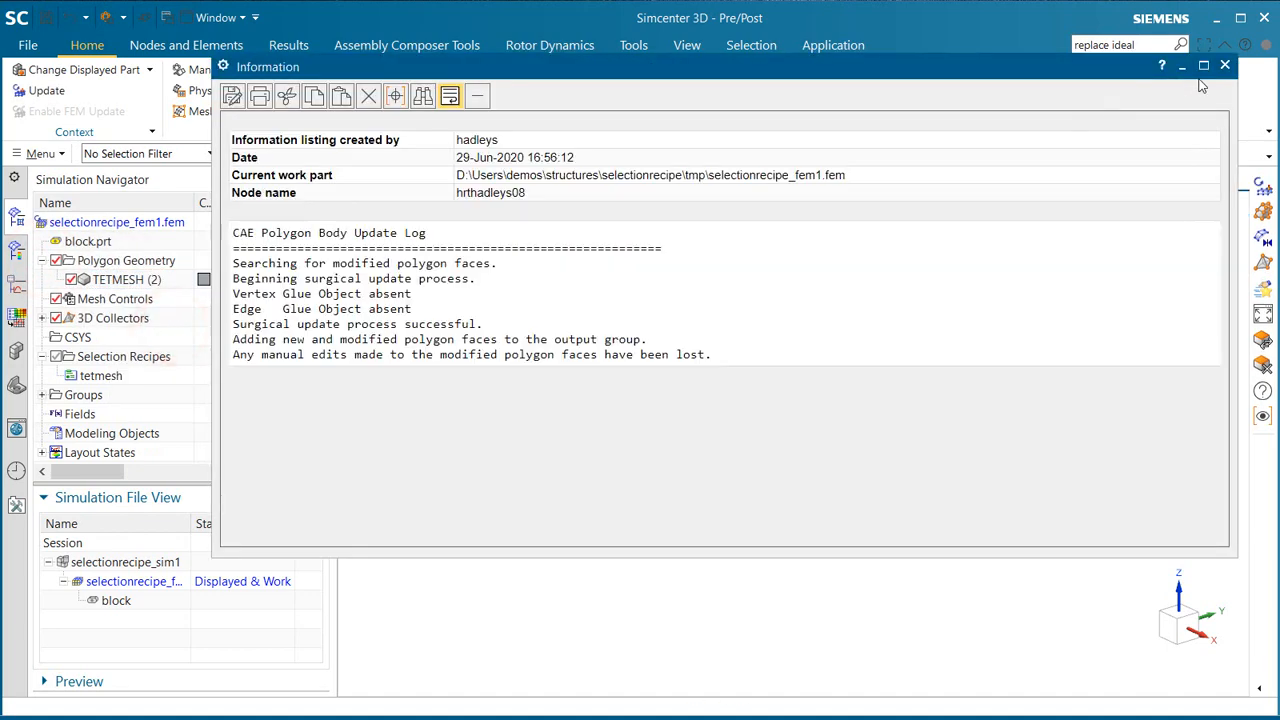
left_click(1224, 66)
left_click(46, 90)
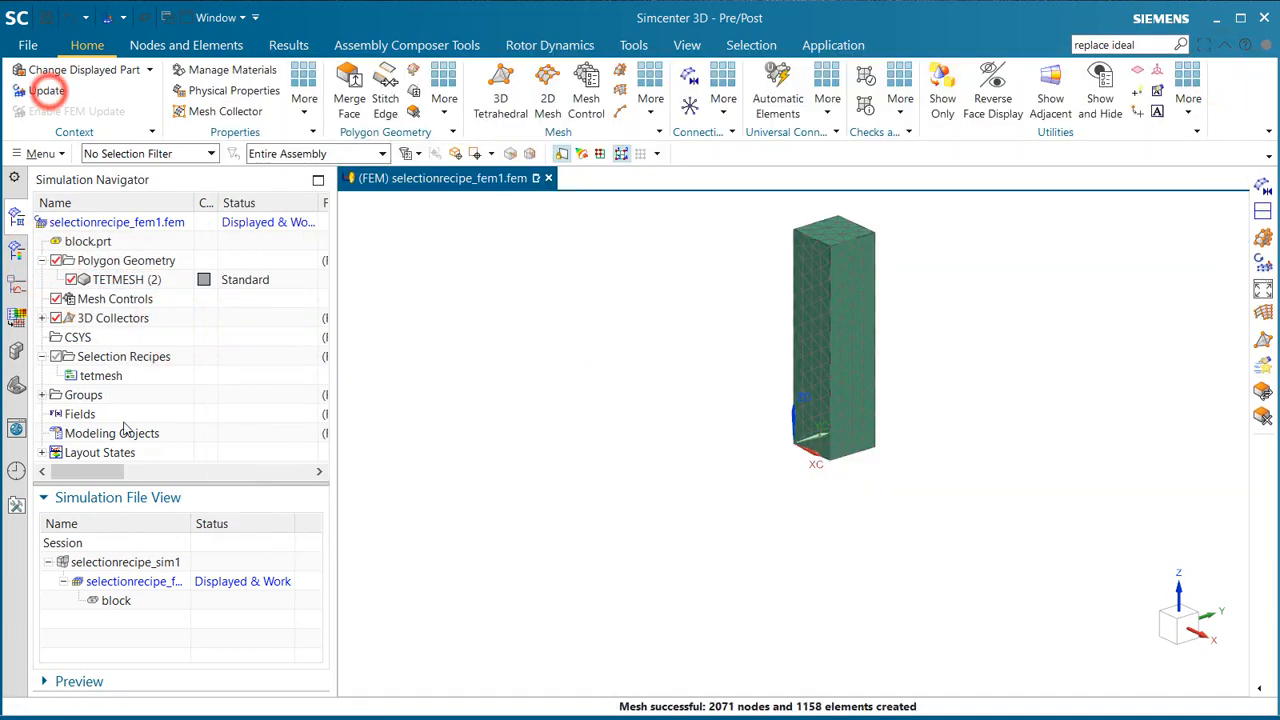
Display the selectionrecipe_sim1 simulation and solve Solution 1, skipping the message review and closing the solver output.
double_click(133, 562)
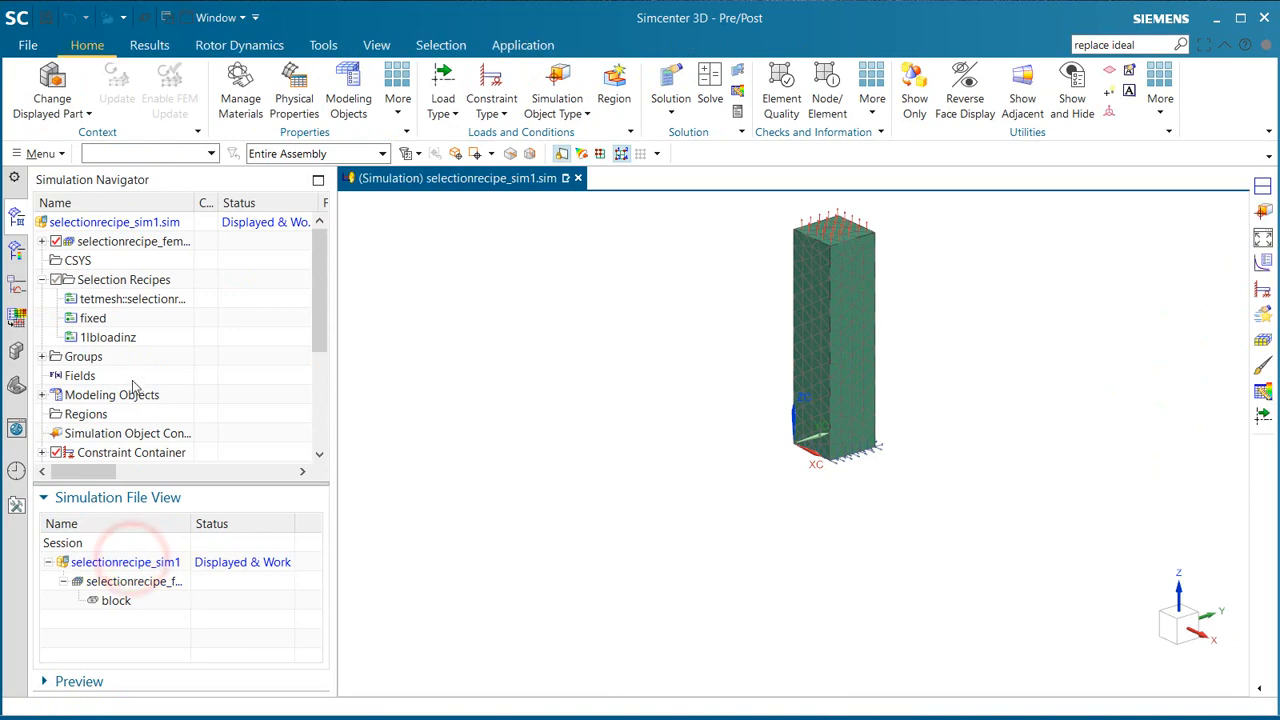
scroll(133, 394, "down", 3)
scroll(133, 394, "down", 2)
right_click(91, 324)
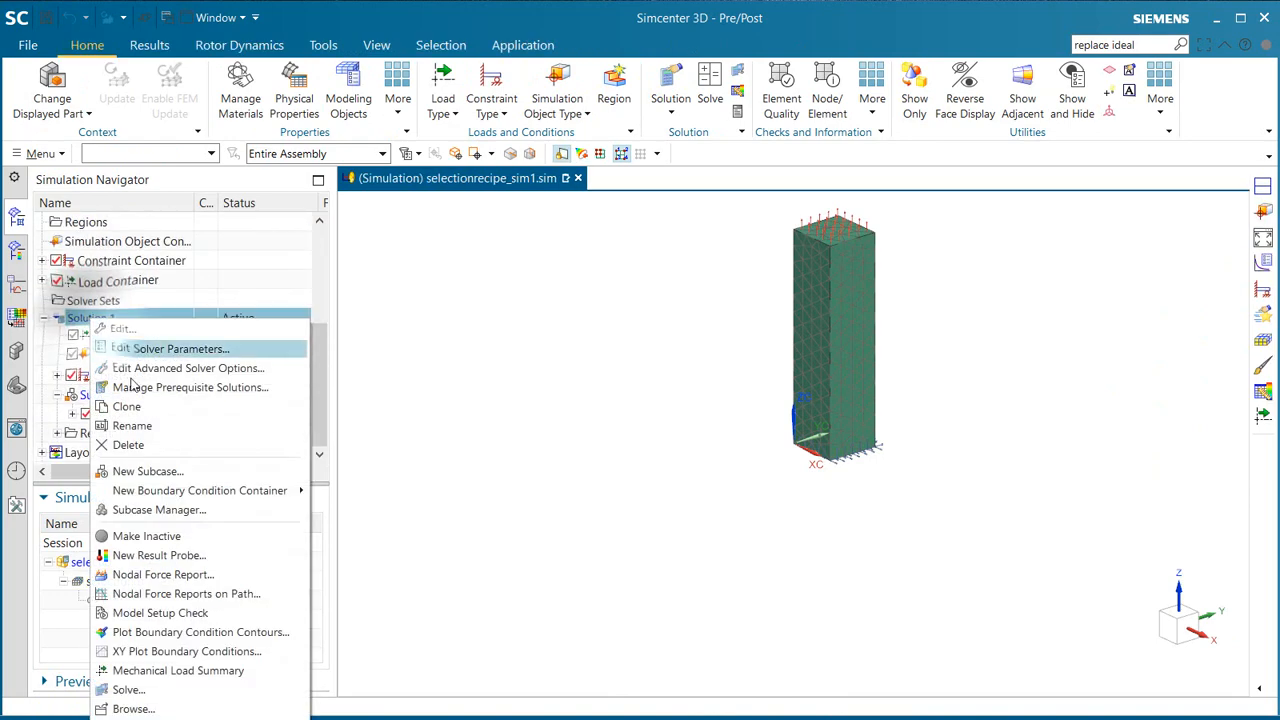
left_click(161, 685)
key("Return")
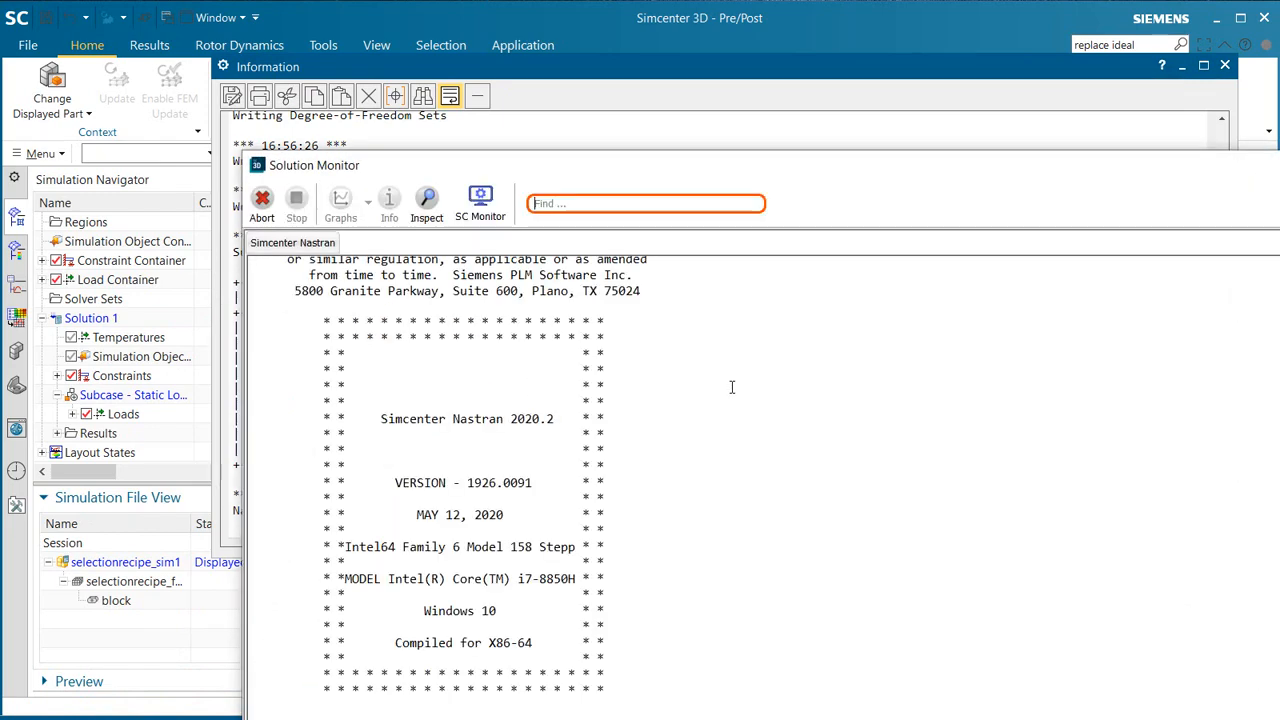
left_click(826, 438)
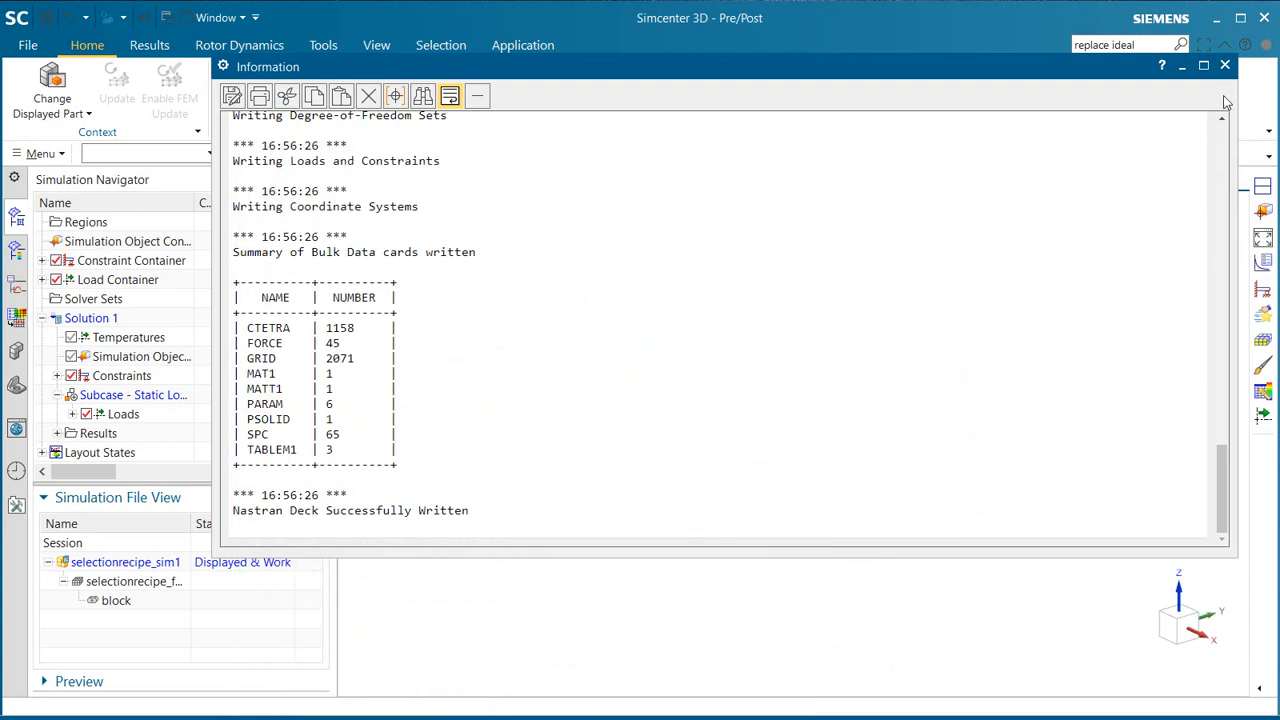
left_click(1227, 68)
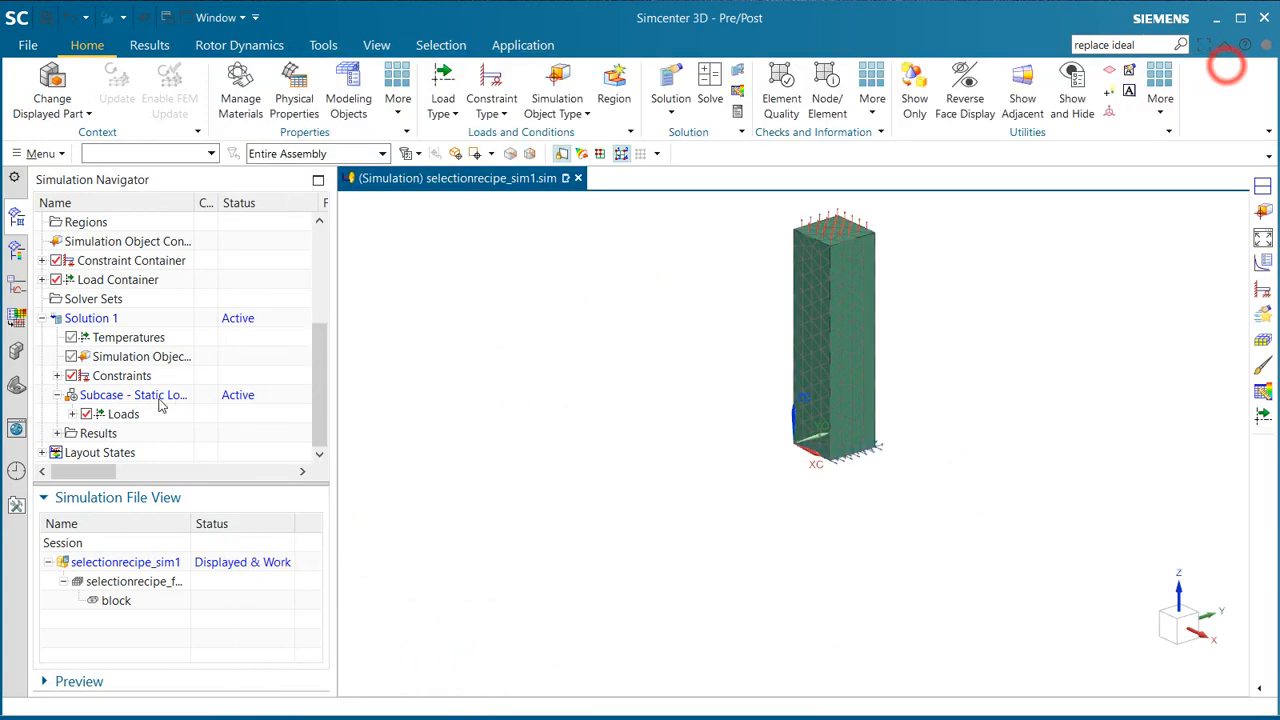
Open the block's Structural results, plot Displacement - Nodal and Stress - Elemental, and return to the simulation.
left_click(56, 433)
double_click(91, 450)
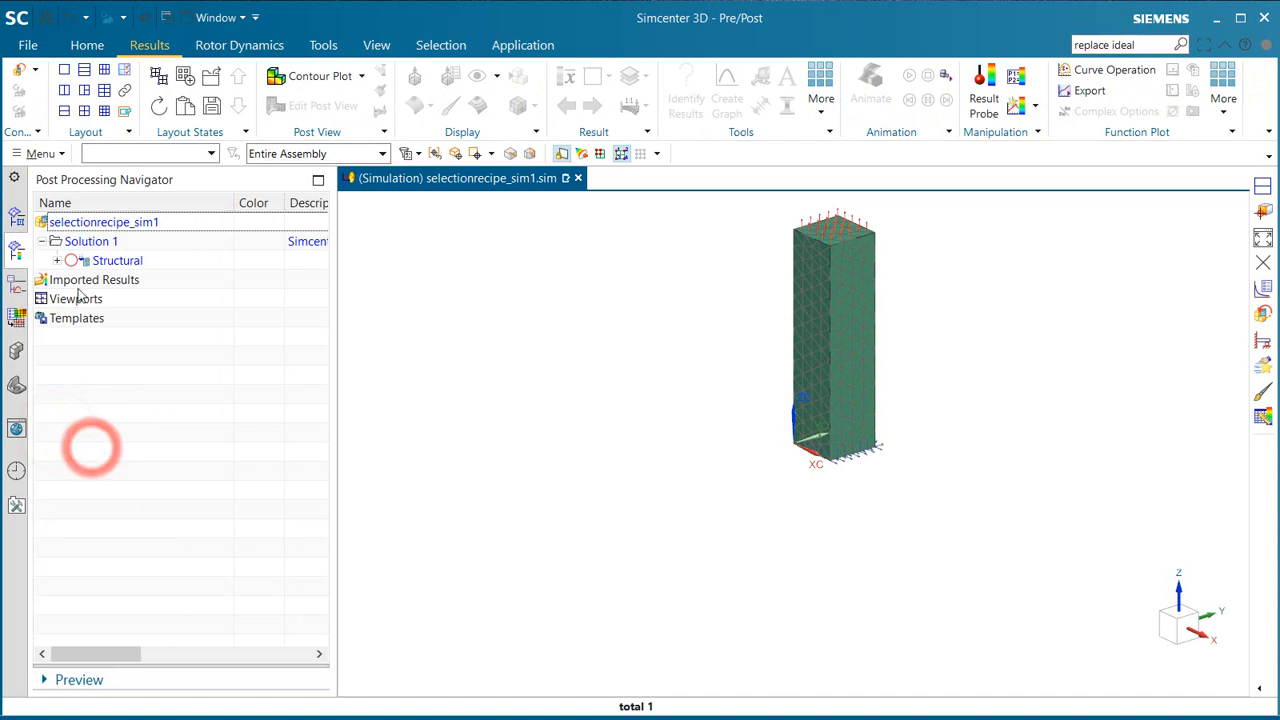
left_click(57, 260)
double_click(105, 280)
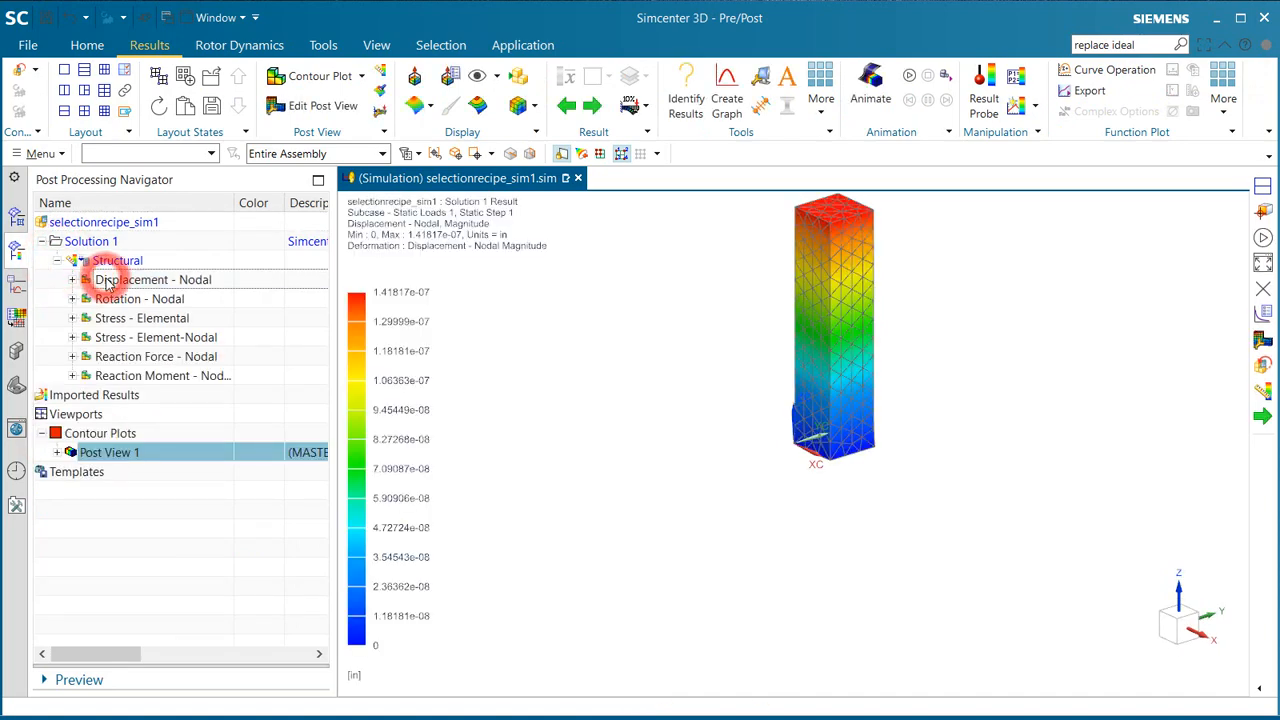
double_click(110, 318)
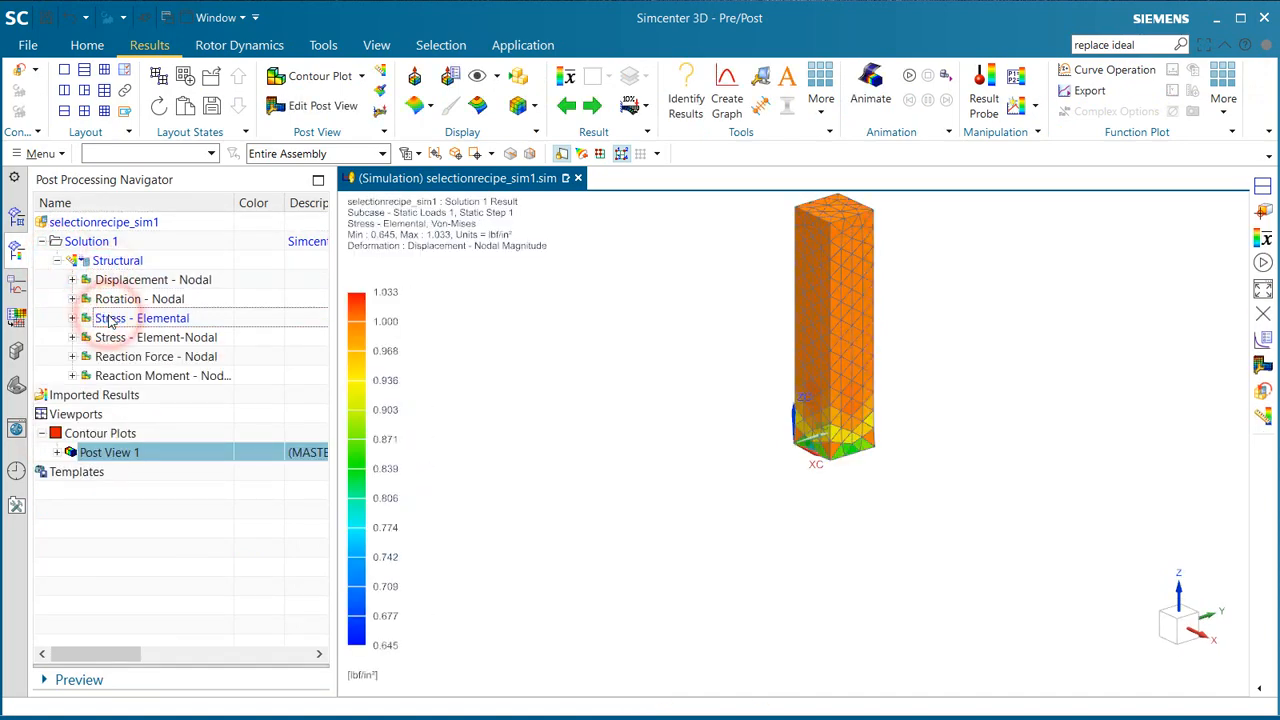
left_click(21, 70)
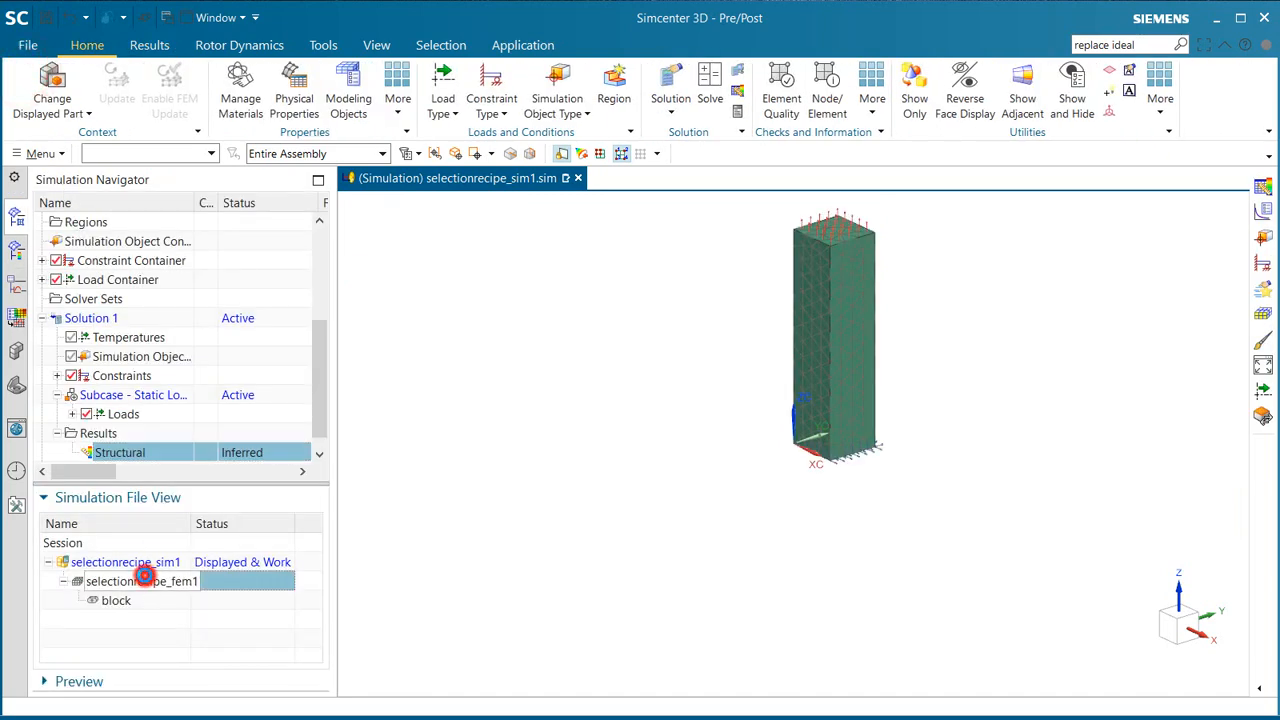
Display the selectionrecipe_fem1 FEM, then open flange.prt and inspect the flange's bolt holes.
double_click(147, 582)
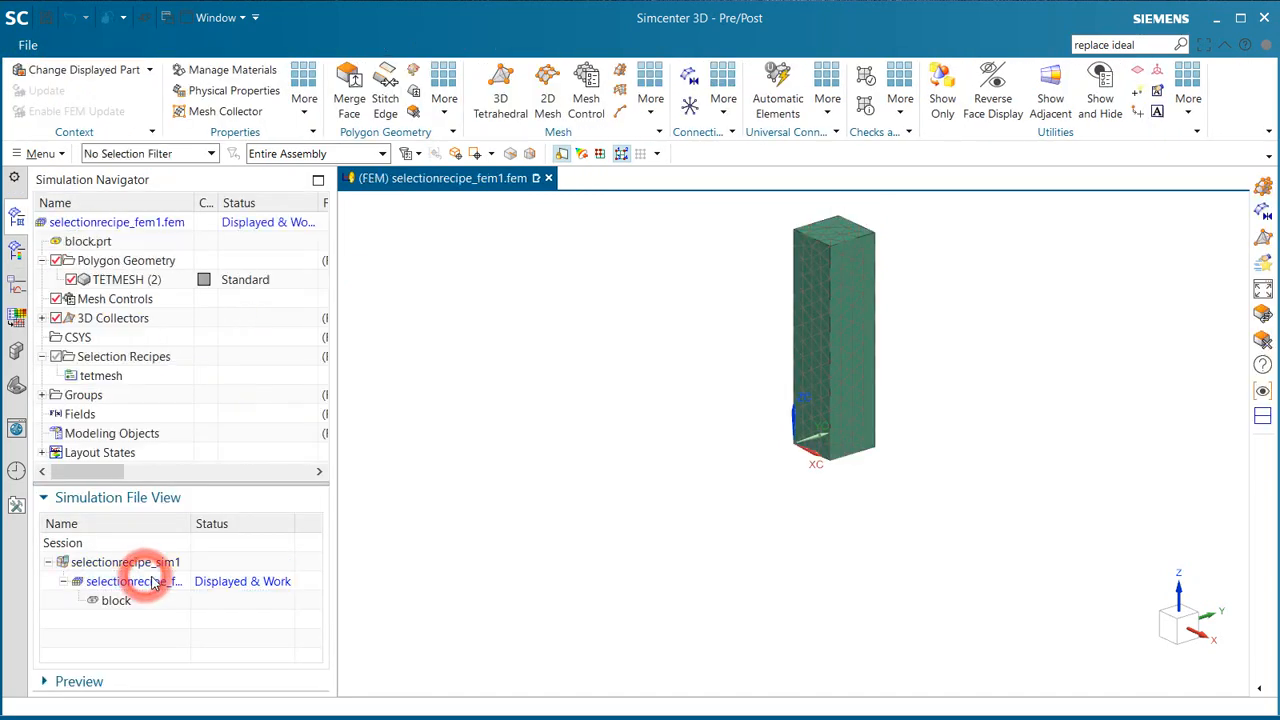
left_click(40, 153)
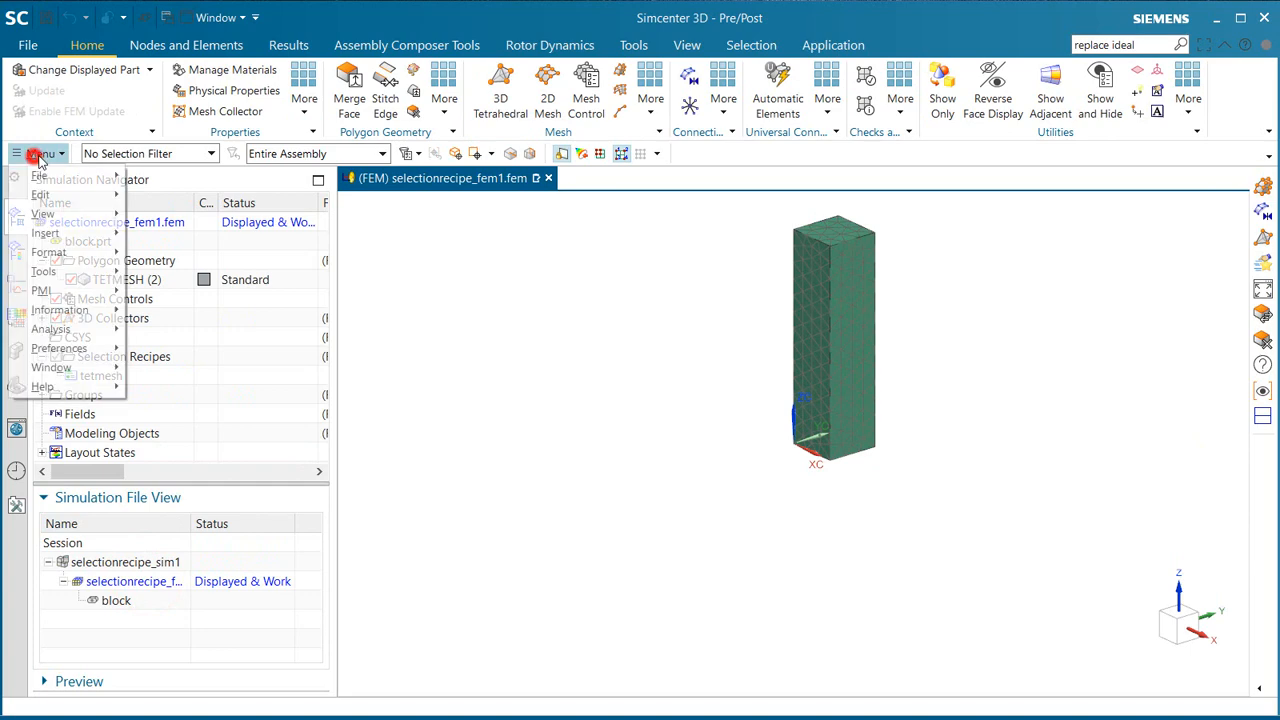
left_click(90, 176)
left_click(163, 197)
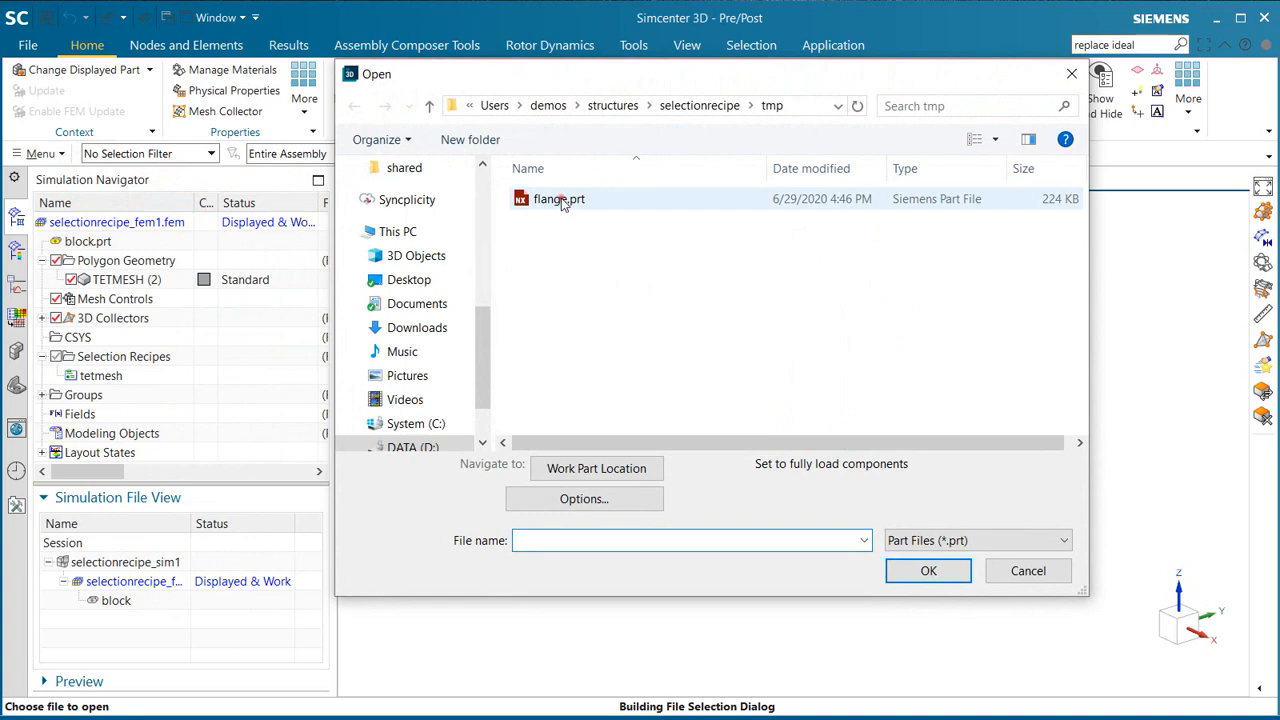
left_click(560, 200)
left_click(929, 567)
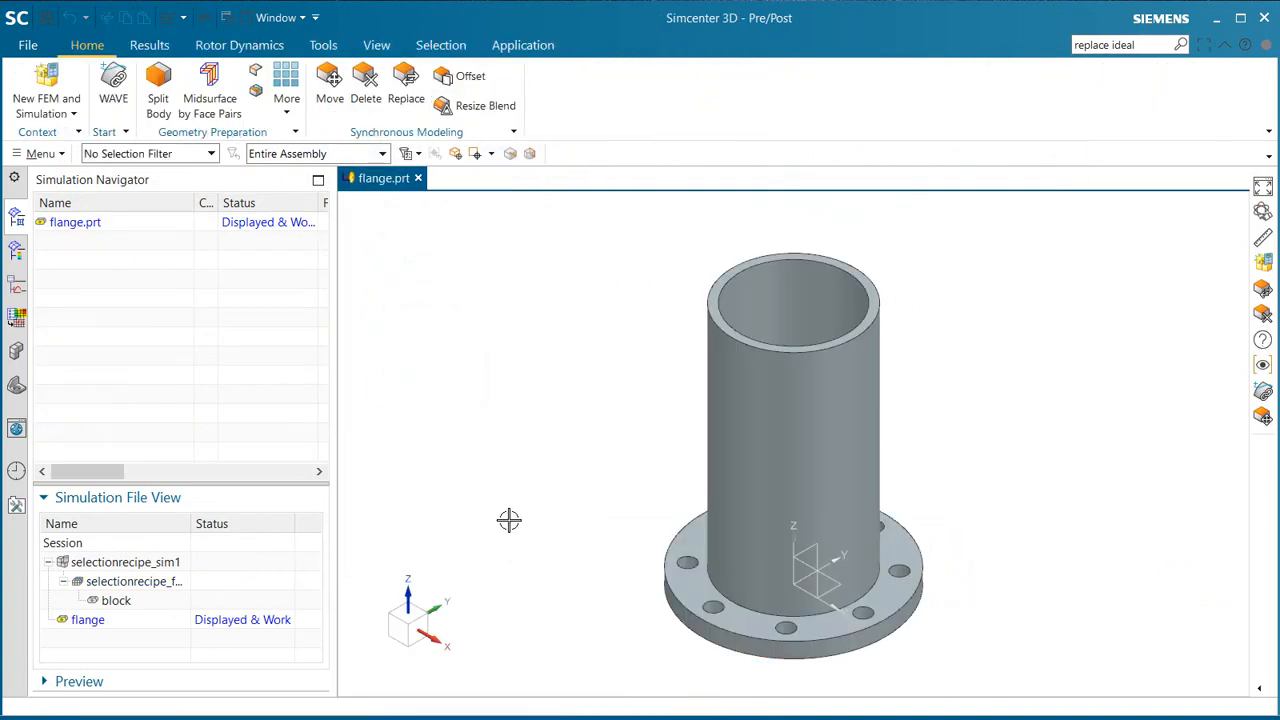
middle_click_drag(509, 520, 637, 569)
scroll(676, 590, "up", 3)
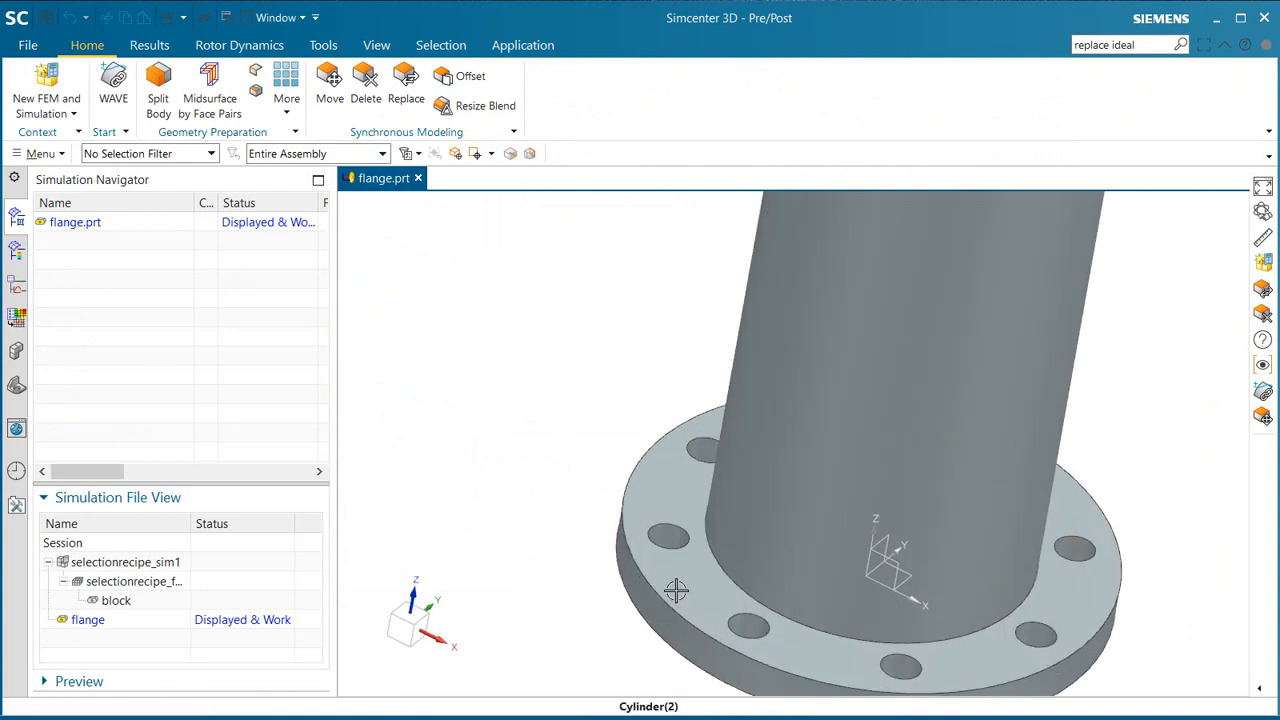
scroll(676, 590, "up", 1)
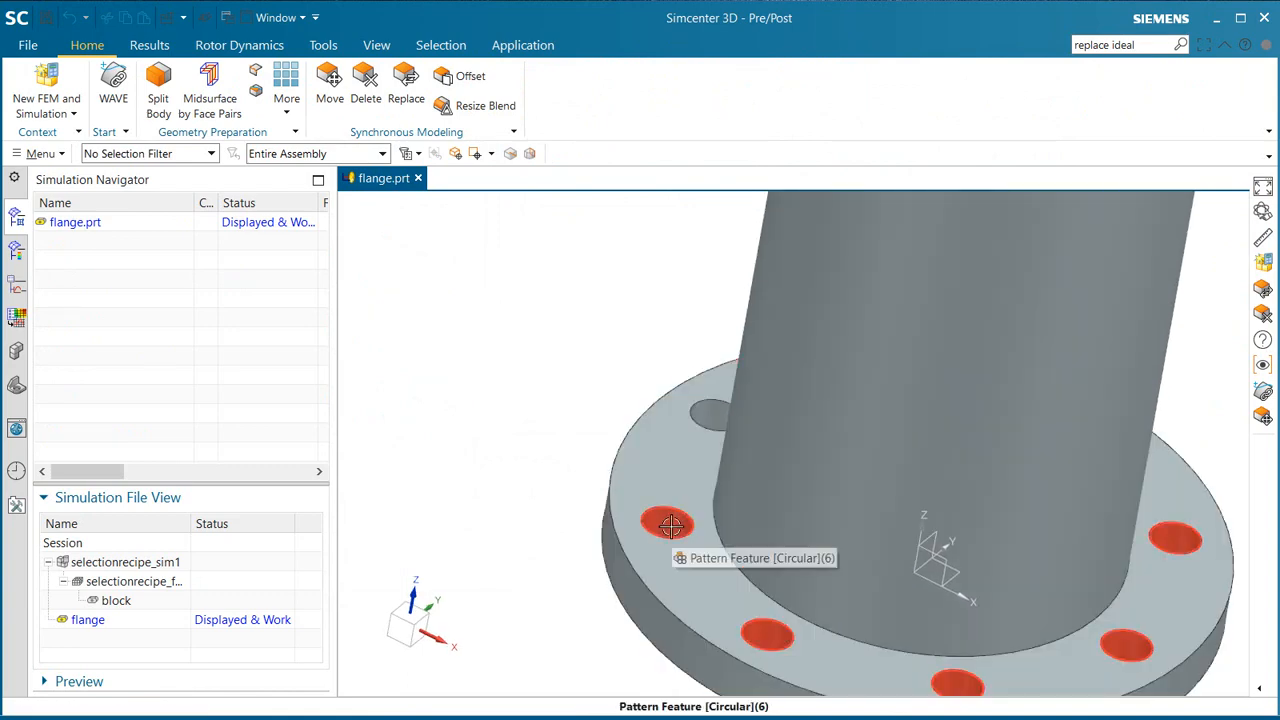
scroll(502, 564, "down", 5)
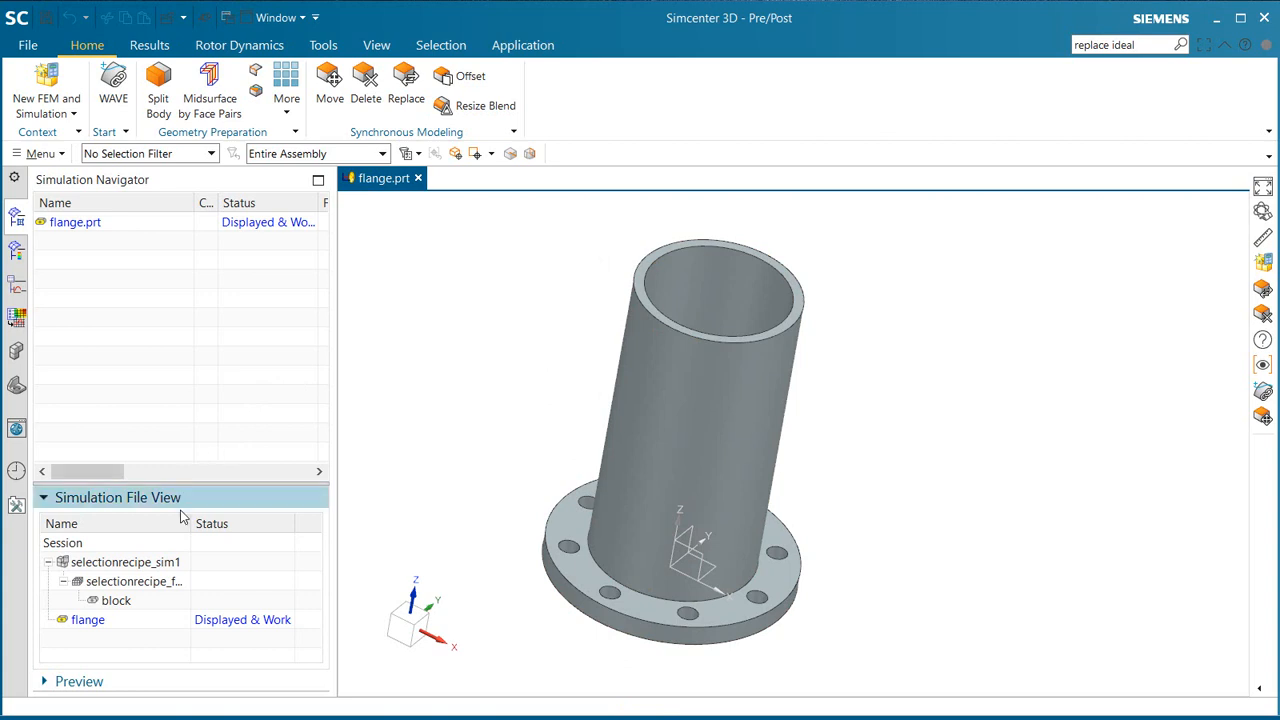
Redisplay the FEM and replace its master part with flange, associated to the master, using all visible bodies at standard resolution.
double_click(148, 583)
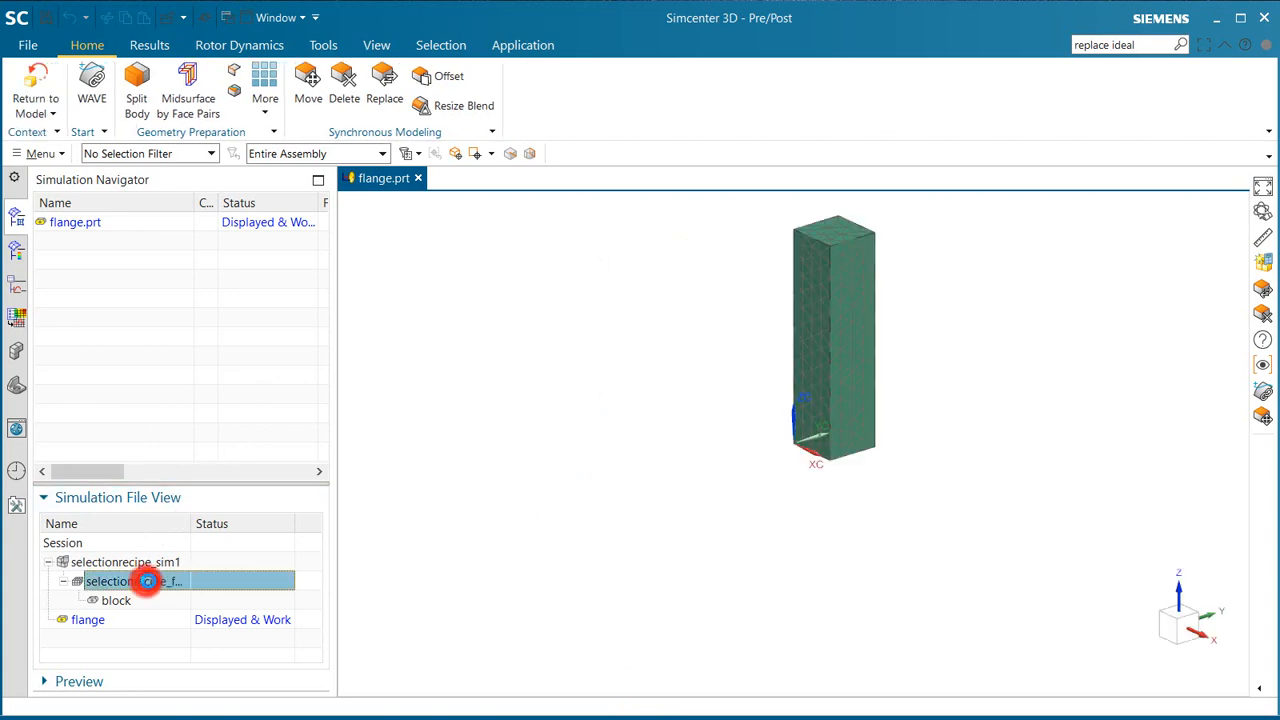
scroll(805, 345, "up", 2)
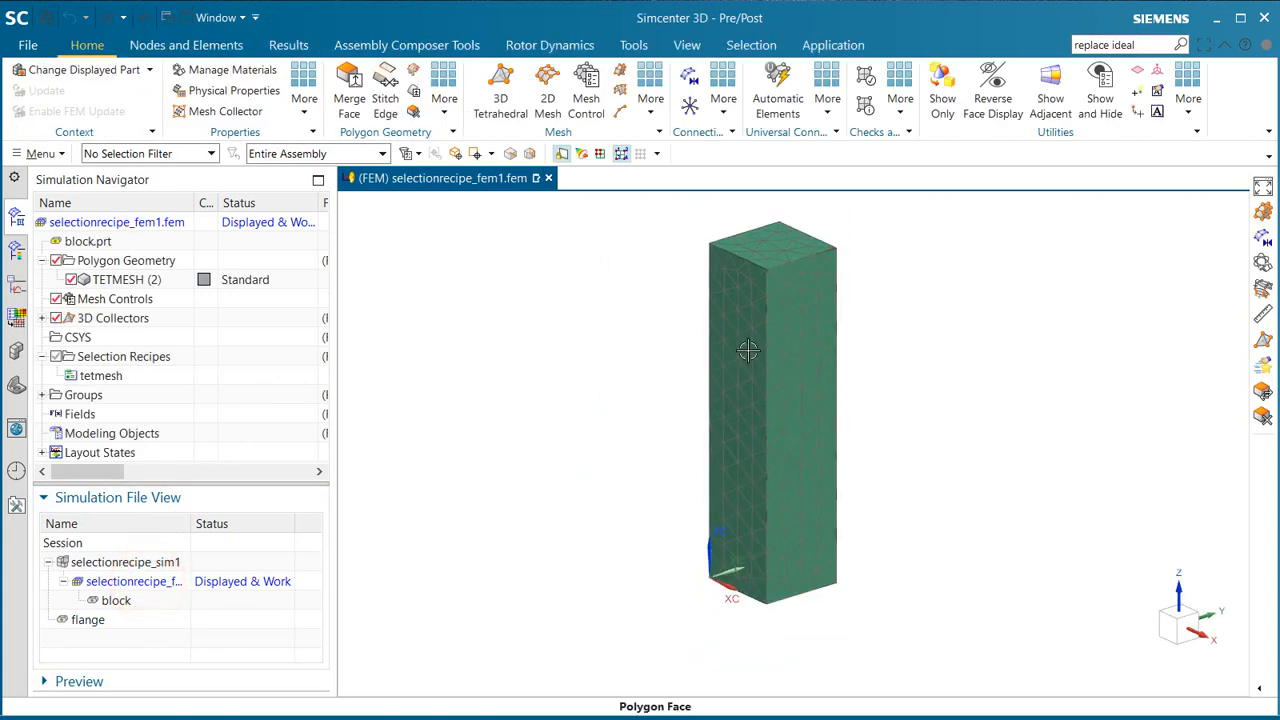
right_click(90, 242)
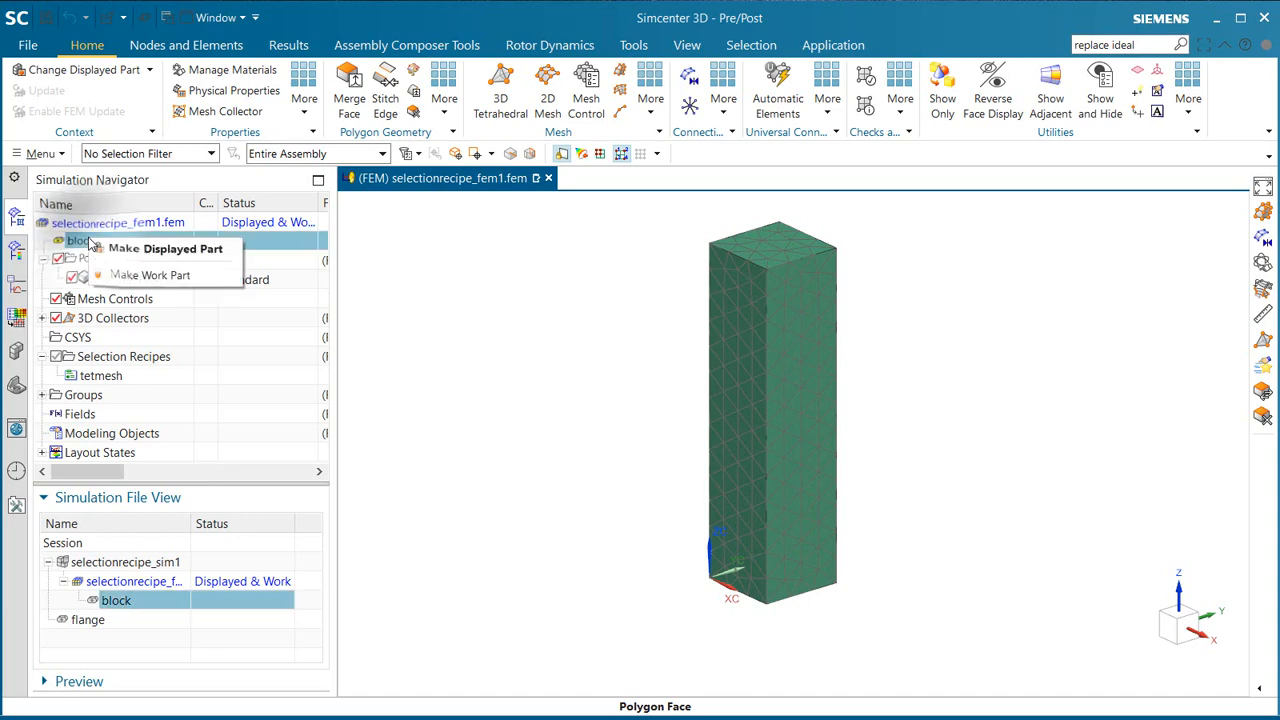
right_click(95, 224)
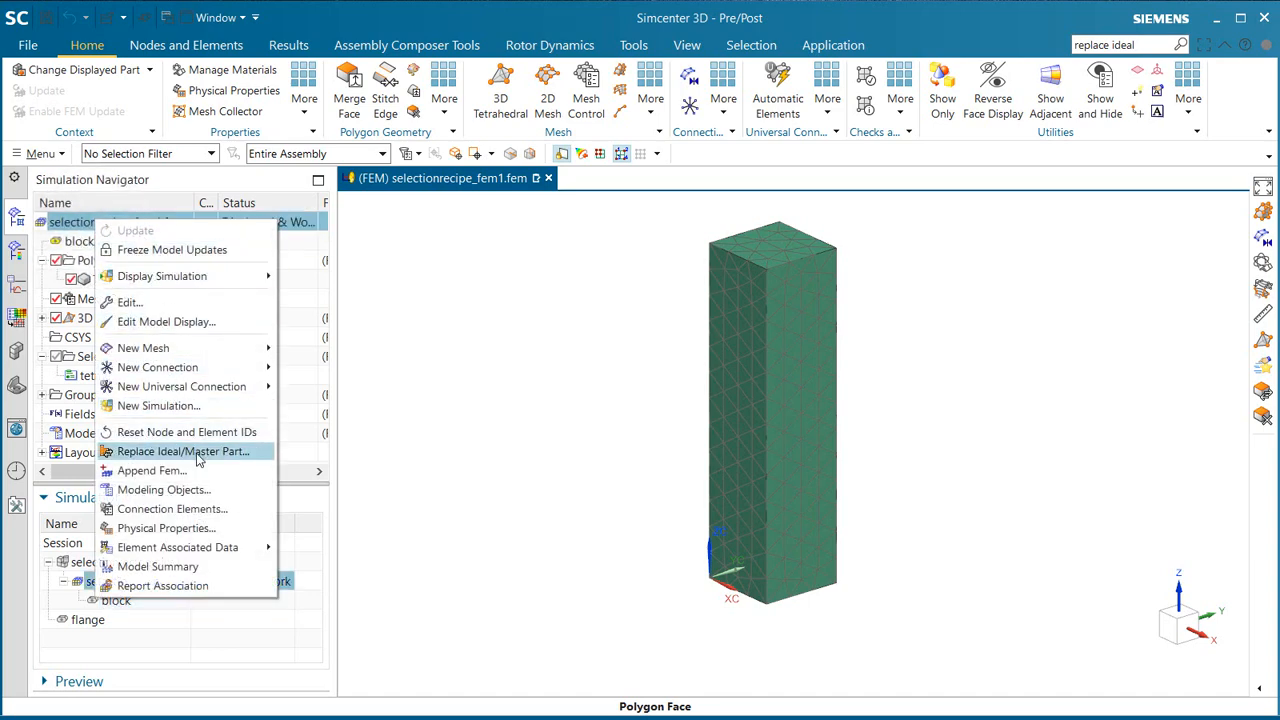
left_click(183, 451)
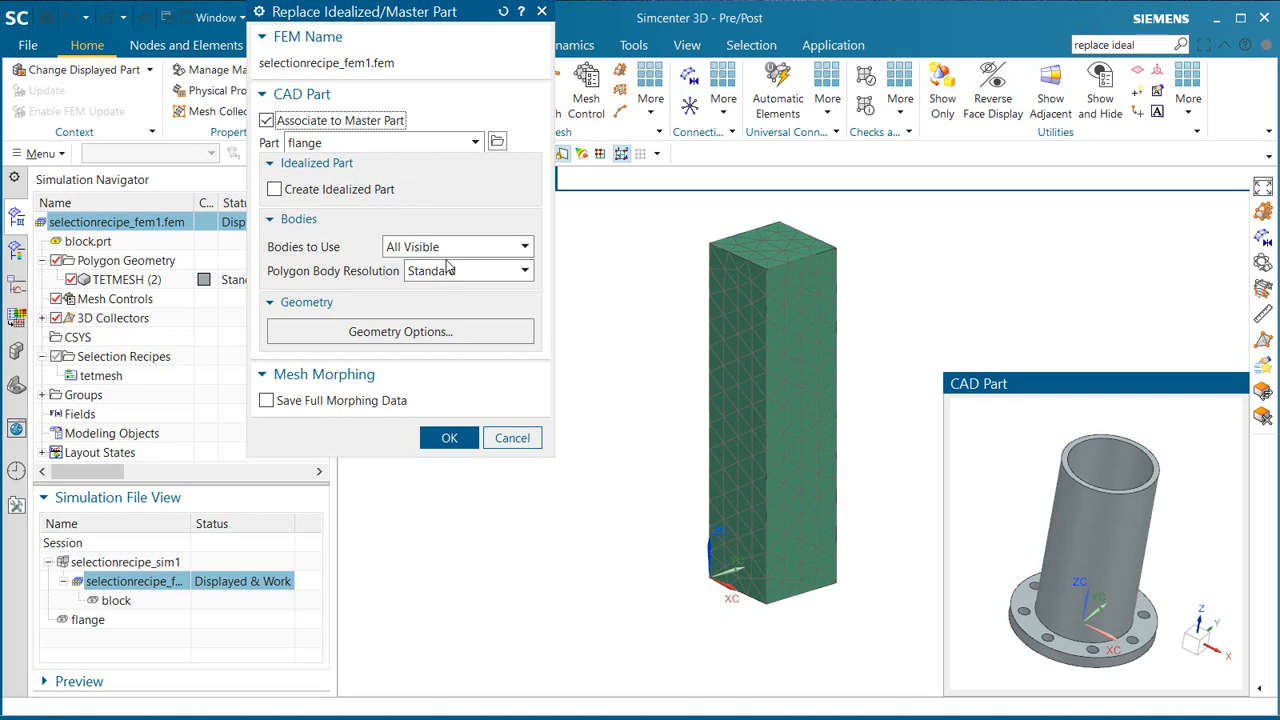
left_click(443, 438)
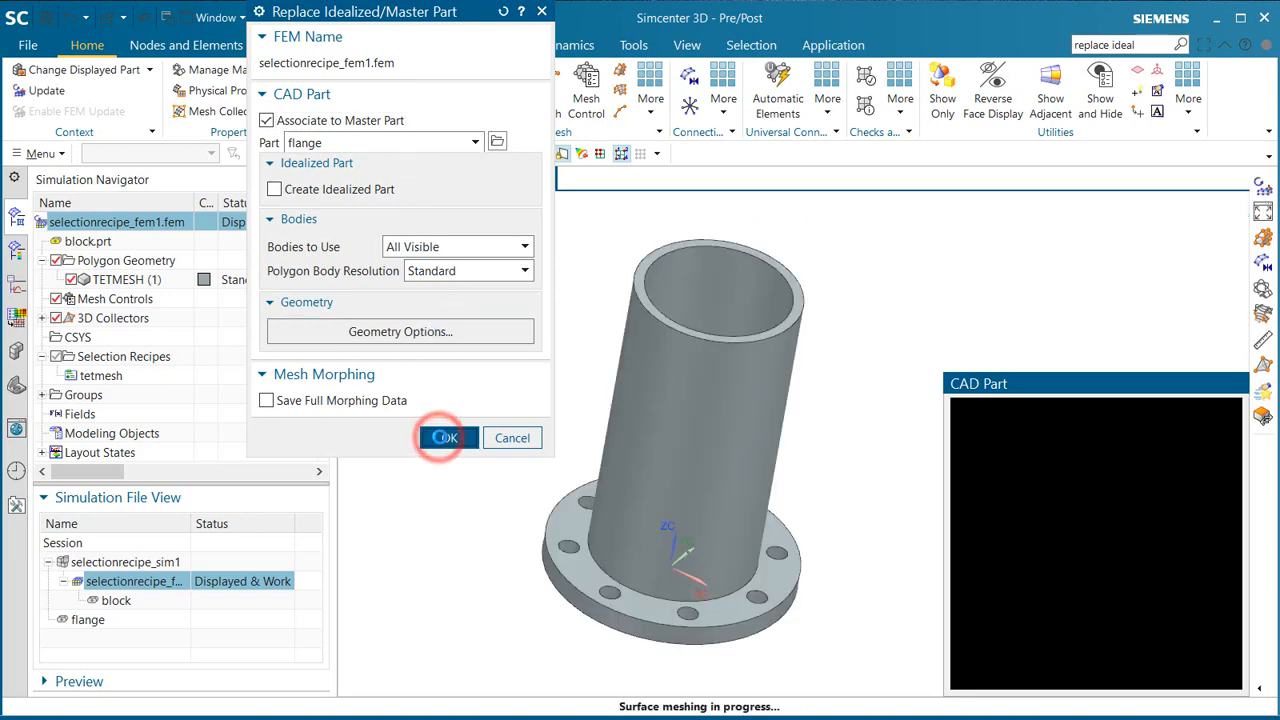
middle_click_drag(663, 411, 600, 434)
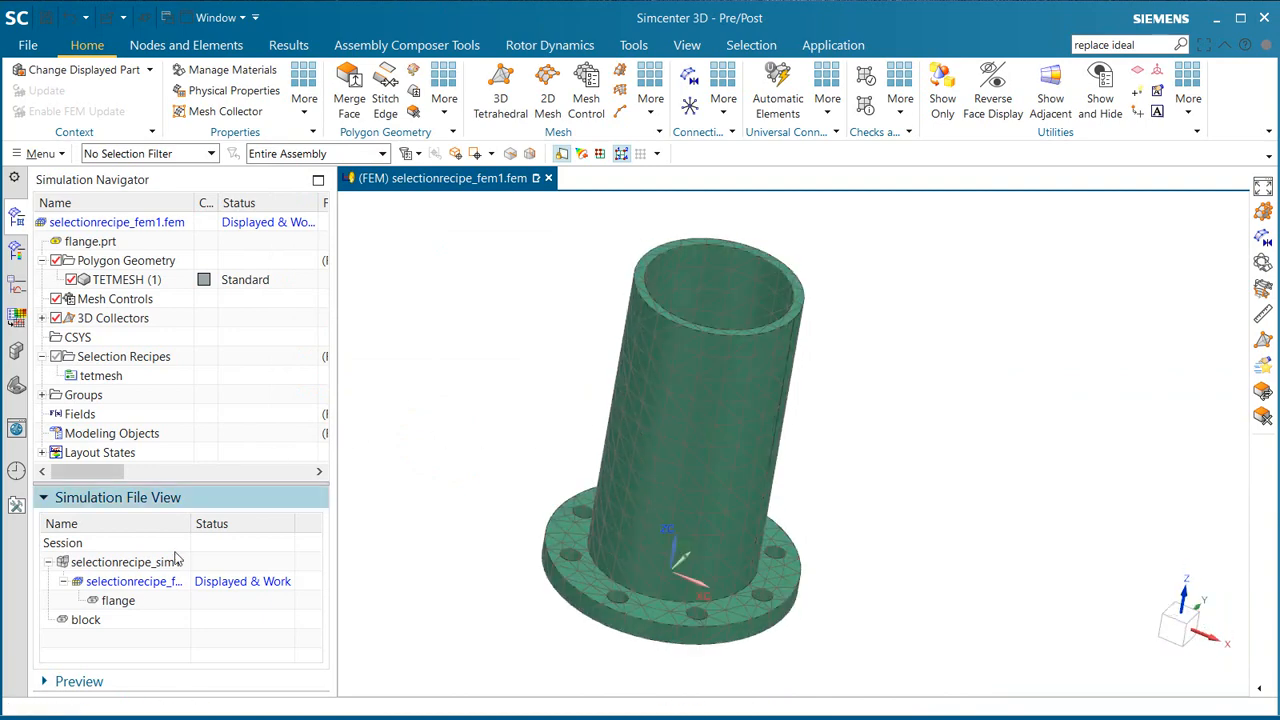
Display the selectionrecipe_sim1 simulation and highlight the NoTrans(1) constraint and Force(1) load to check their placement on the flange.
double_click(105, 562)
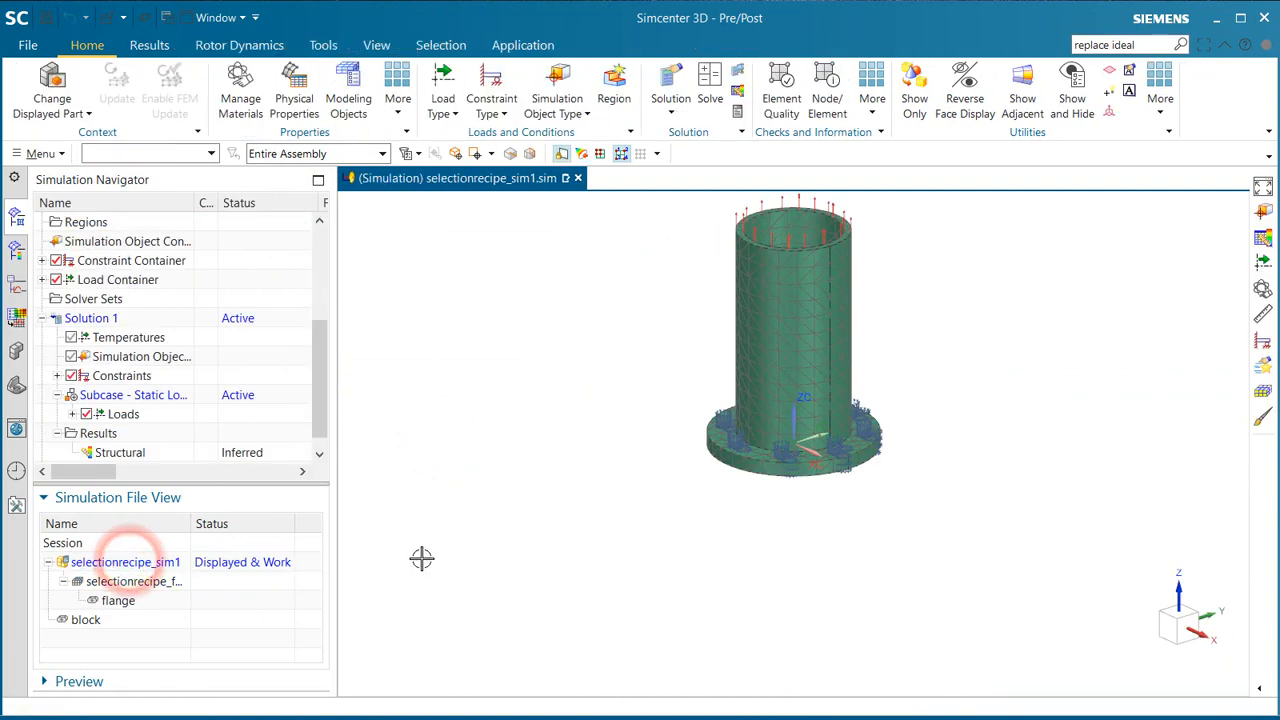
scroll(846, 194, "up", 1)
scroll(766, 348, "up", 1)
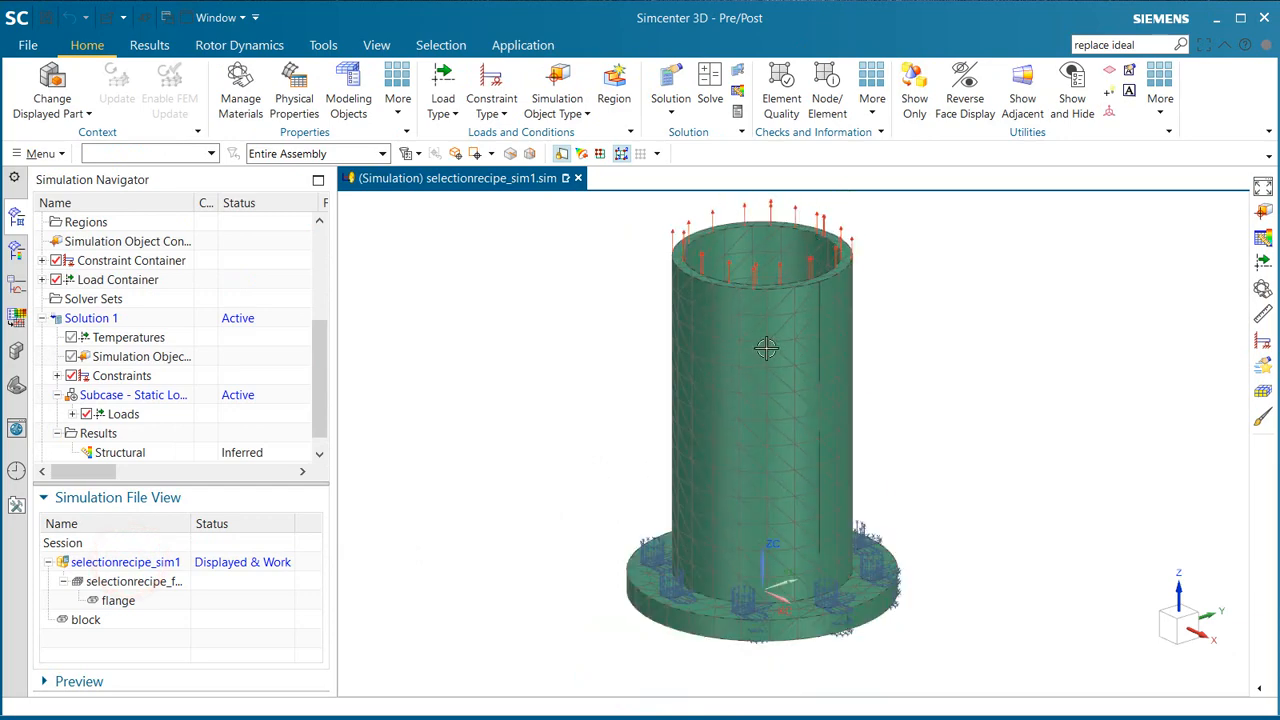
middle_click_drag(766, 348, 729, 380)
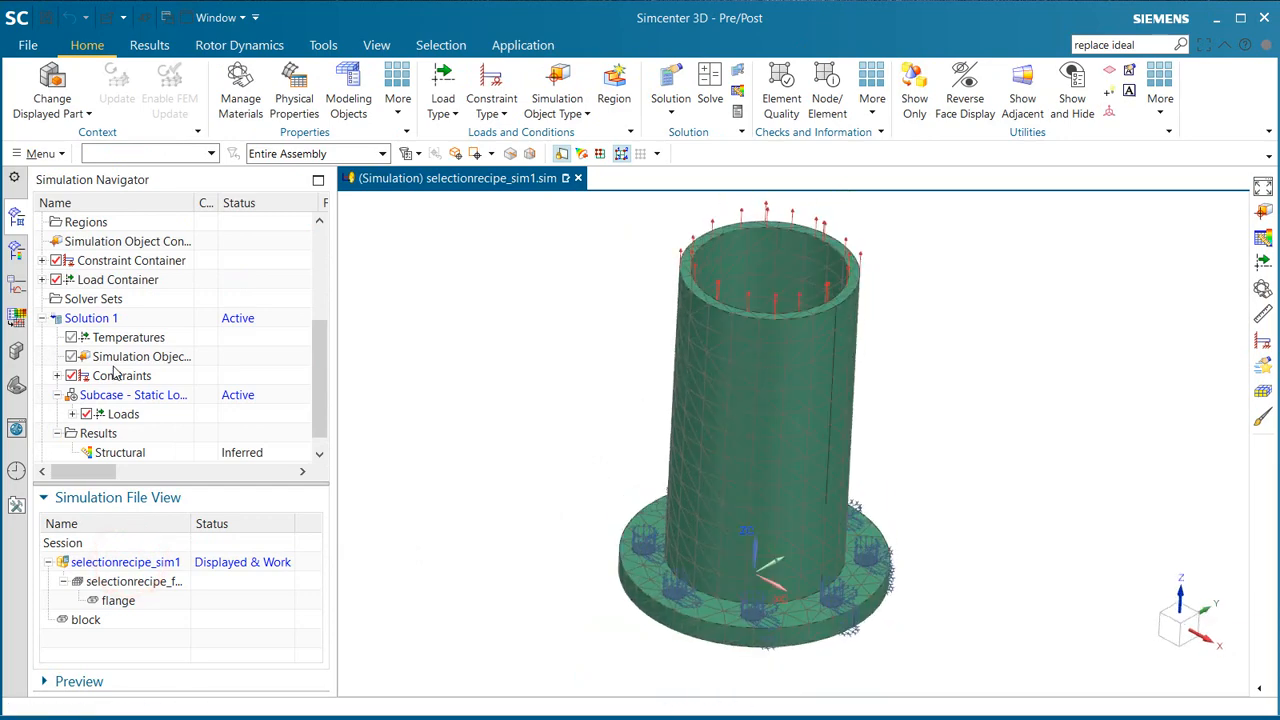
left_click(57, 376)
left_click(117, 395)
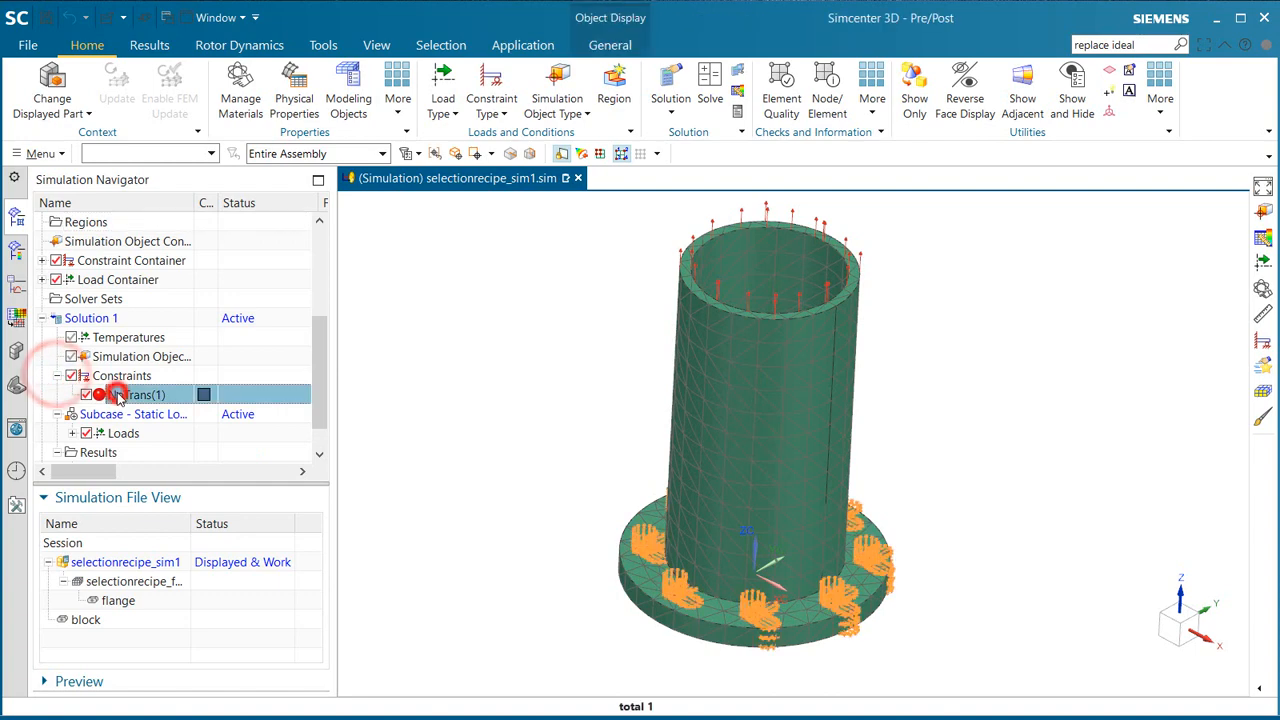
key("Escape")
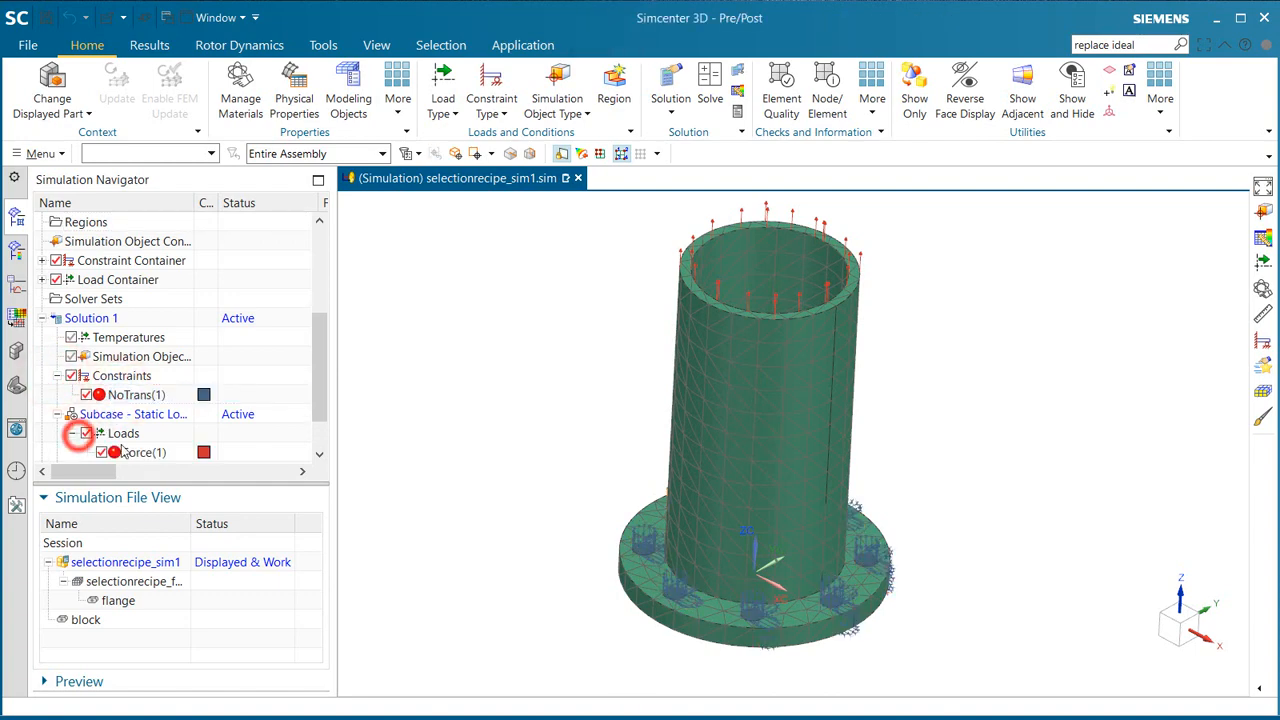
left_click(122, 452)
scroll(128, 440, "down", 1)
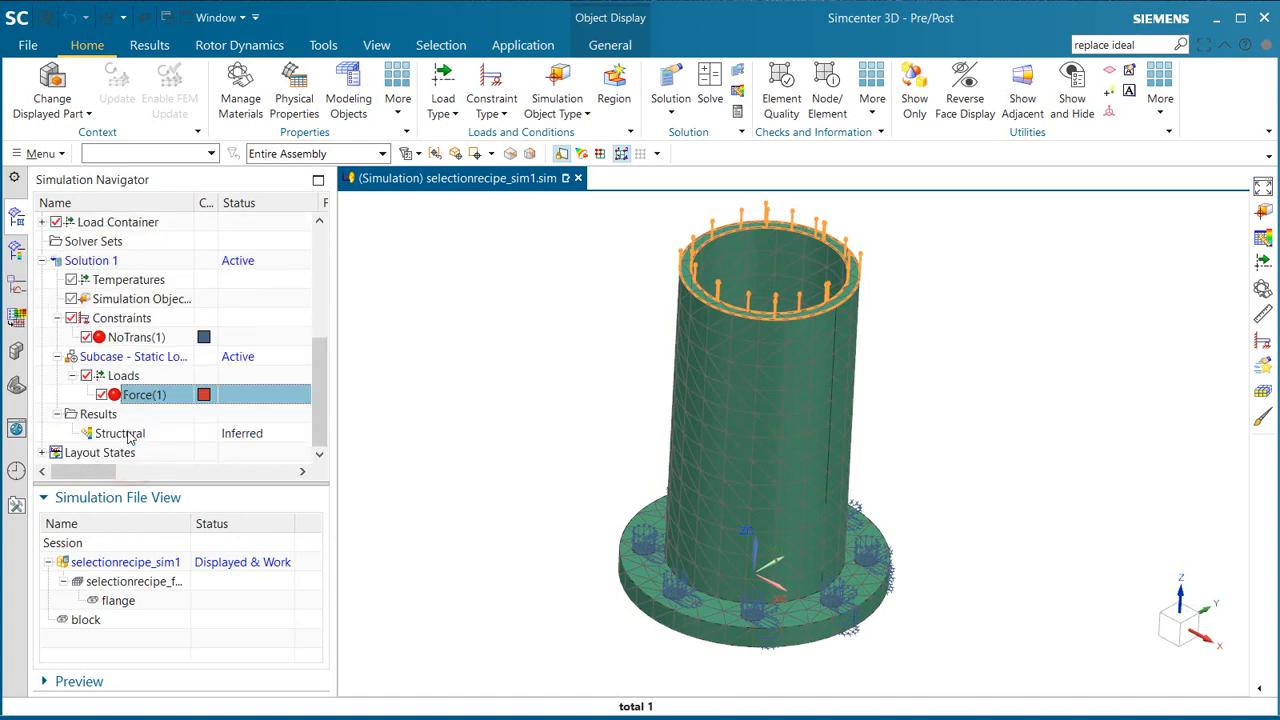
Solve Solution 1 for the flange with the model setup check, skip the message review and close the solver output.
right_click(86, 261)
left_click(172, 627)
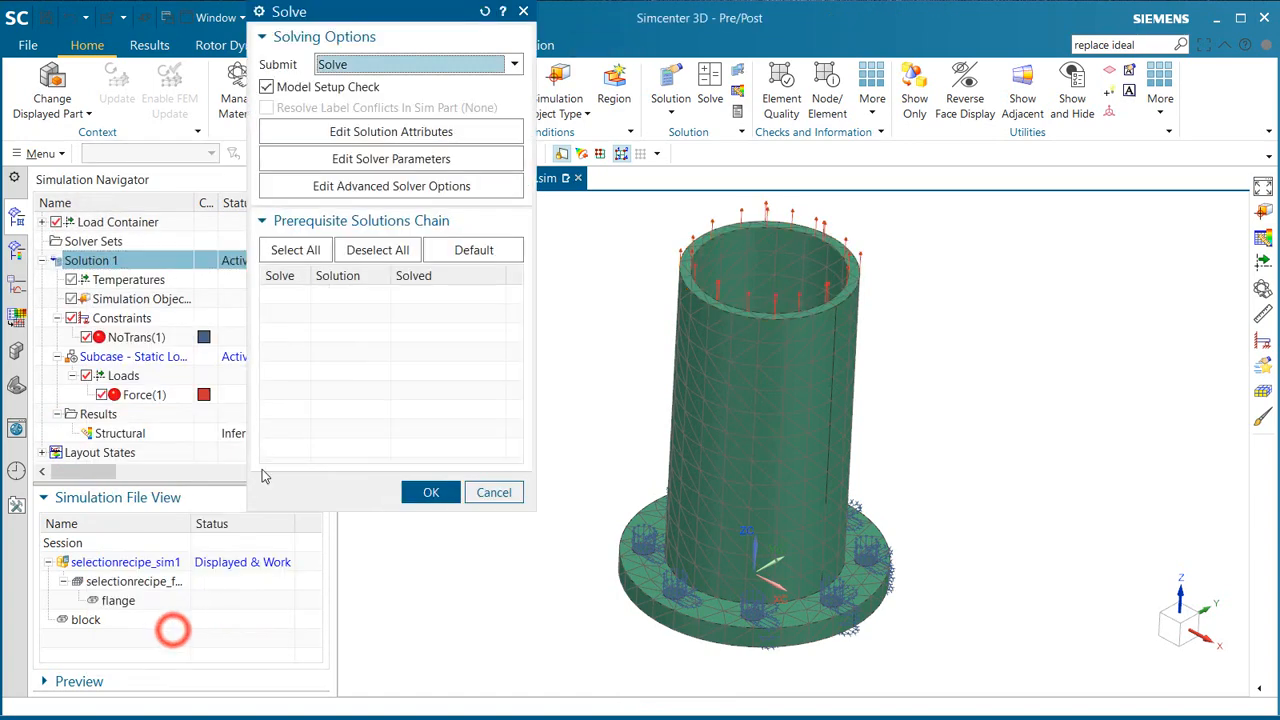
middle_click(171, 627)
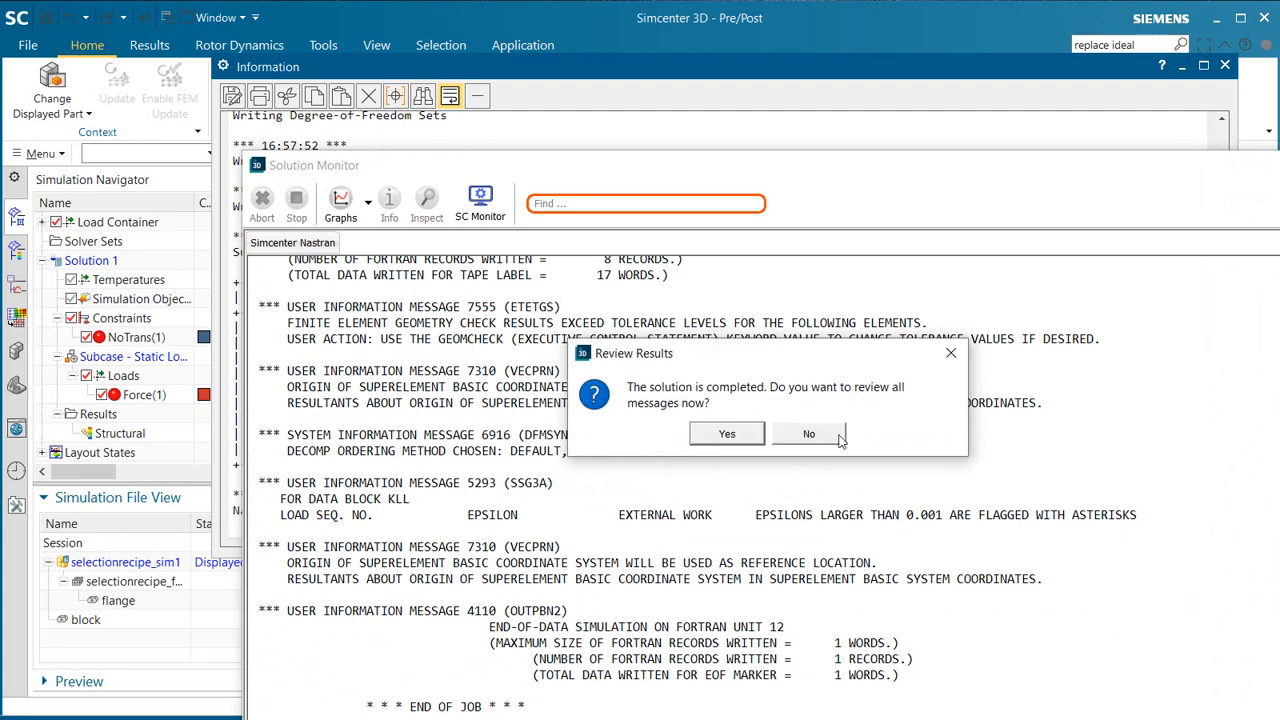
left_click(832, 431)
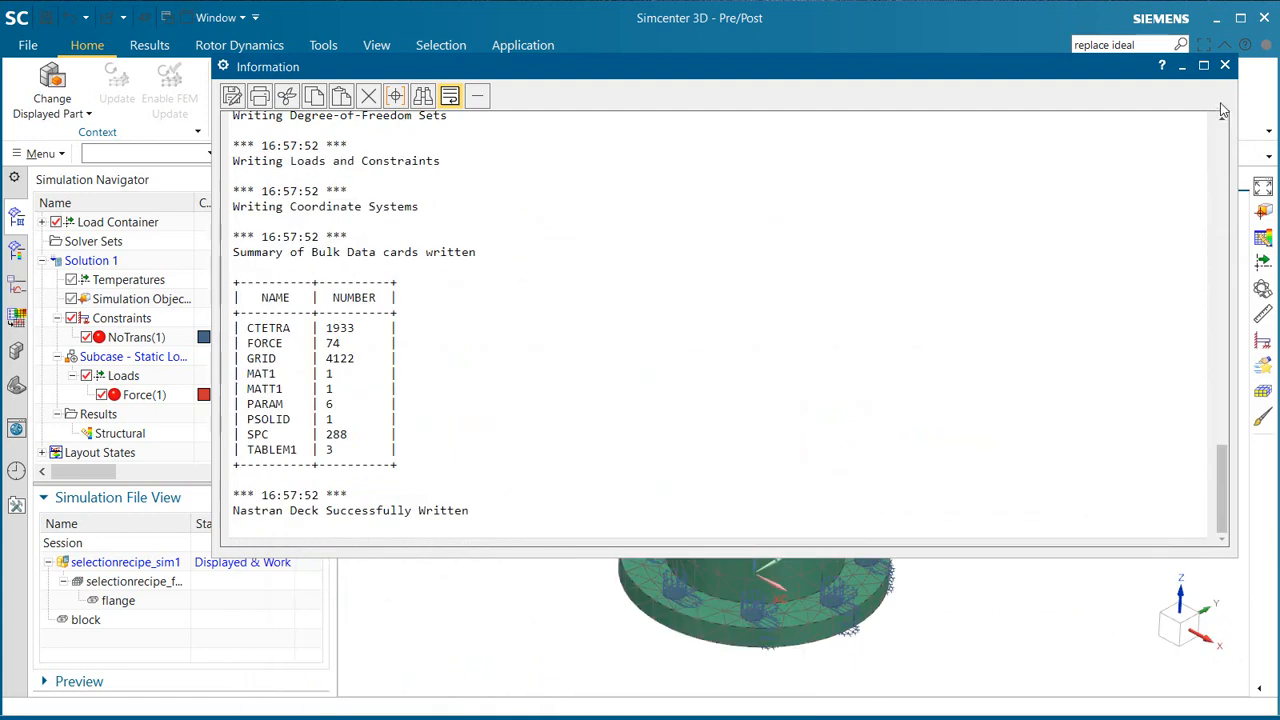
left_click(1224, 66)
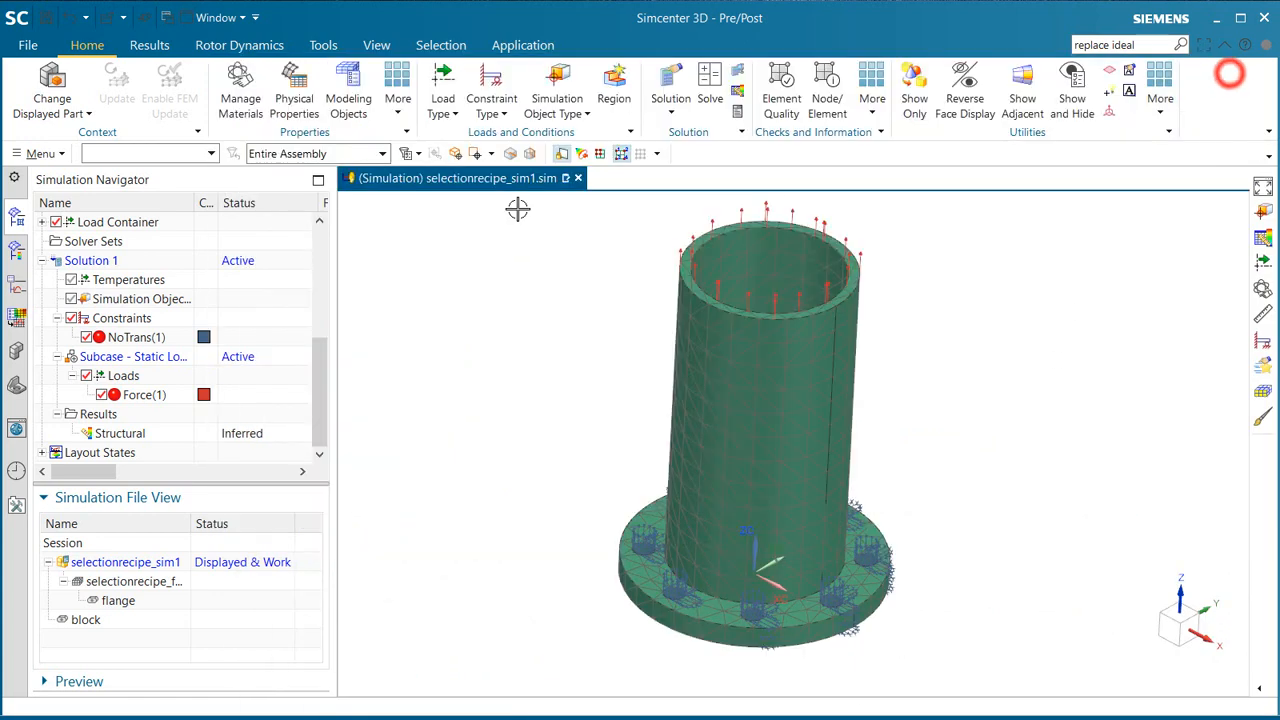
Open the flange's Structural results and plot Displacement - Nodal.
left_click(90, 435)
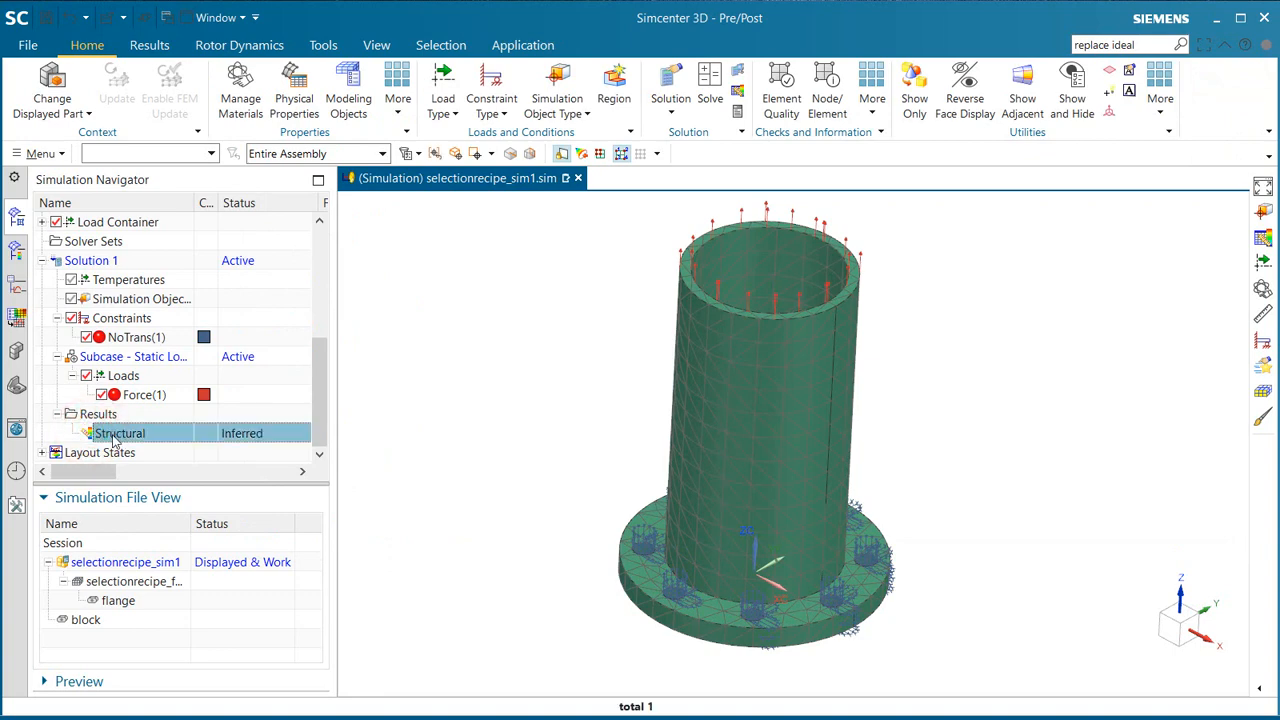
double_click(113, 434)
left_click(57, 260)
double_click(113, 279)
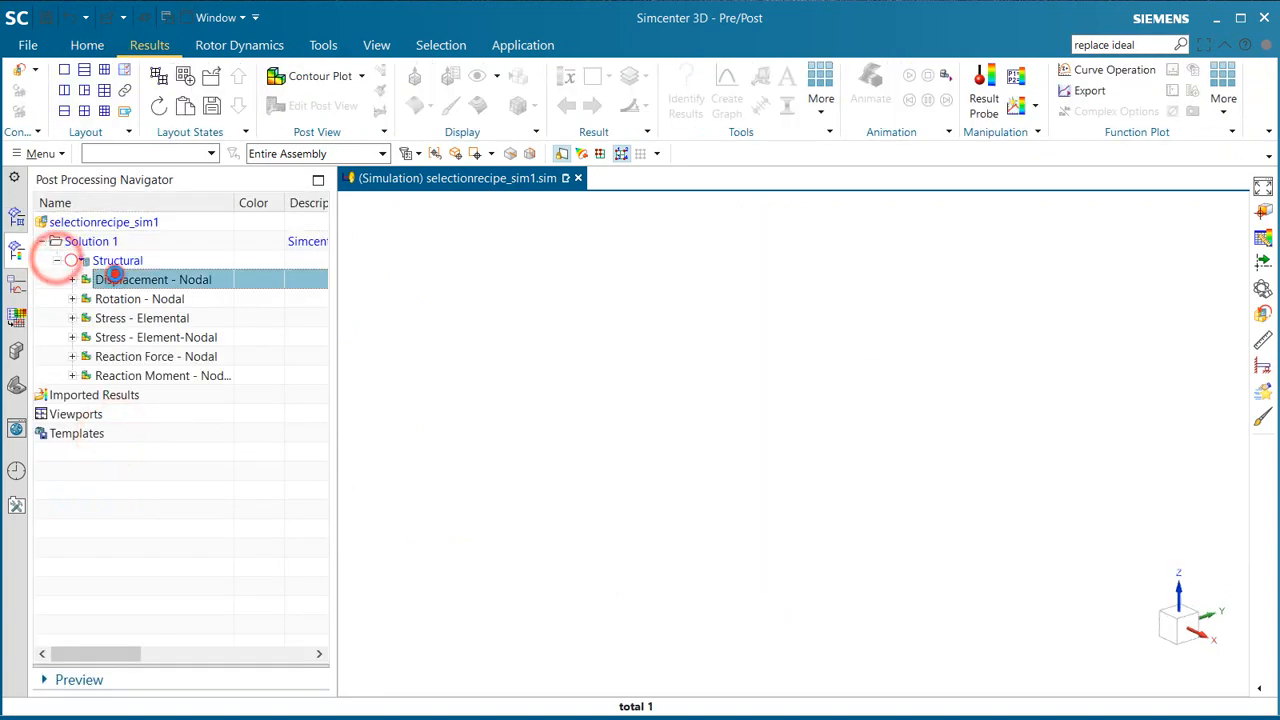
mouse_move(577, 409)
middle_mouse_down()
mouse_move(600, 391)
mouse_move(586, 415)
middle_mouse_up()
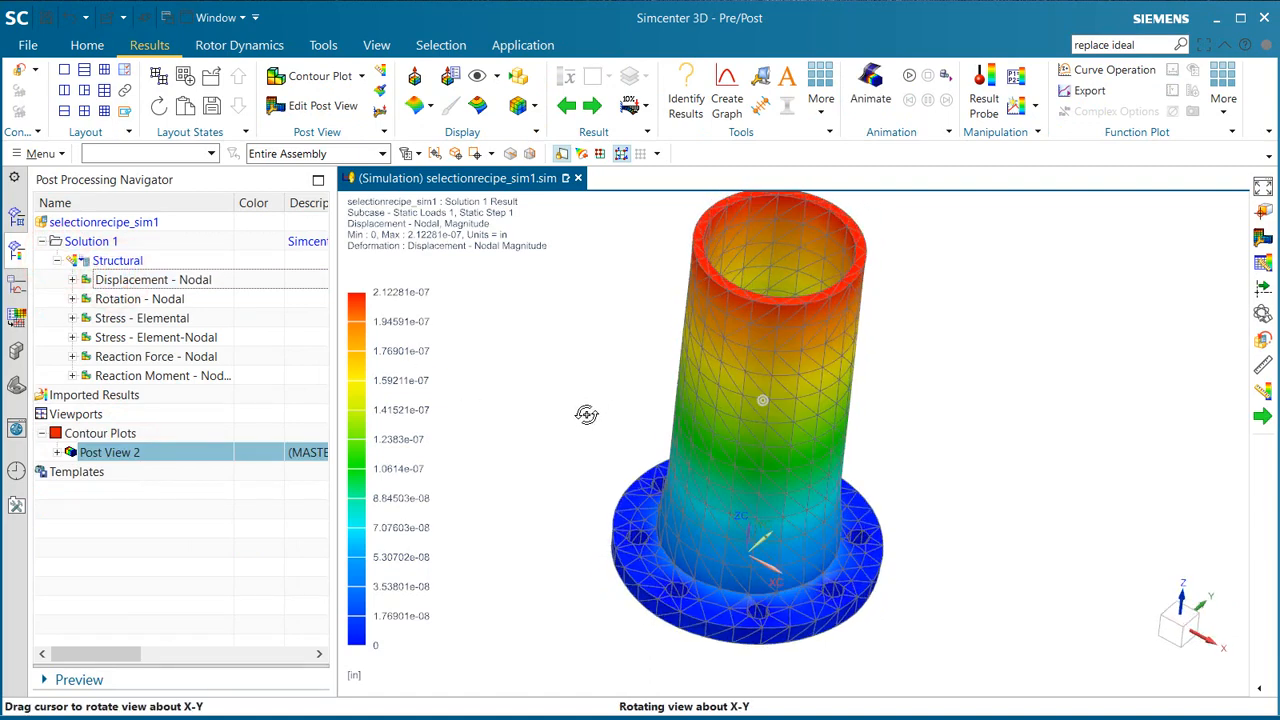
Plot Stress - Elemental on the flange as averaged Von-Mises results and examine the stress around the bolt holes.
double_click(150, 319)
middle_click_drag(606, 463, 620, 478)
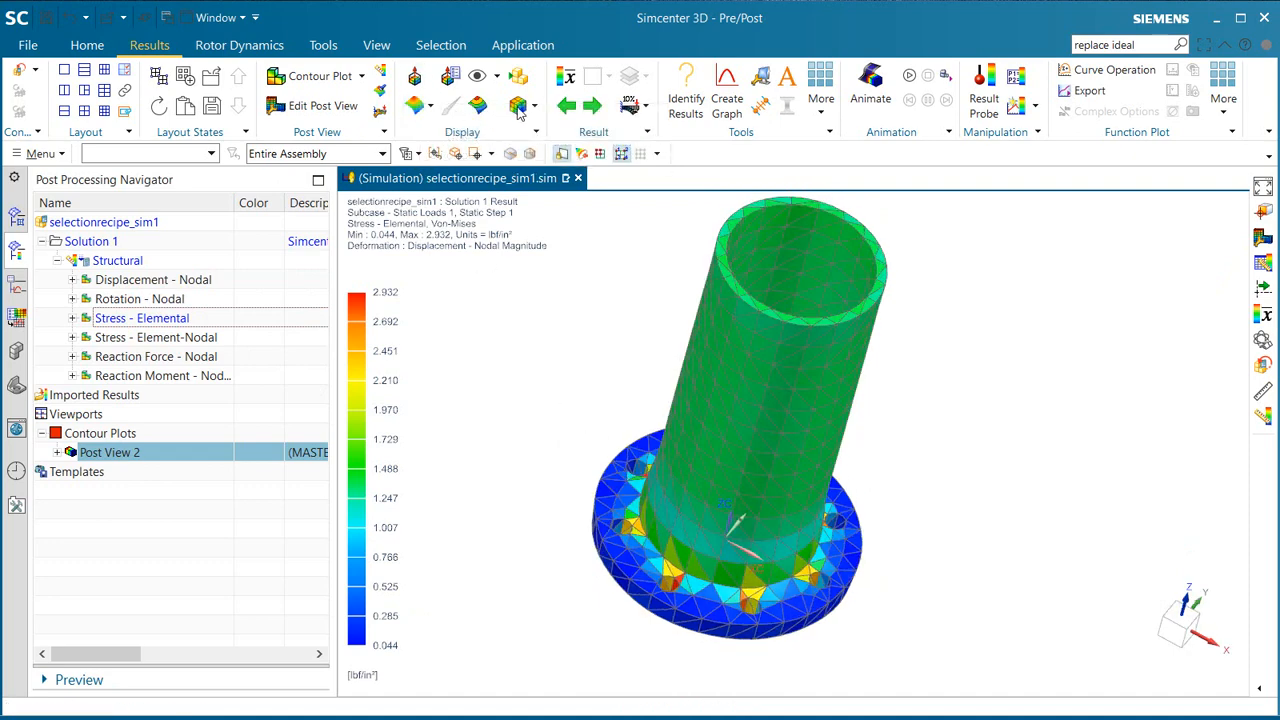
left_click(565, 76)
middle_click_drag(543, 354, 597, 393)
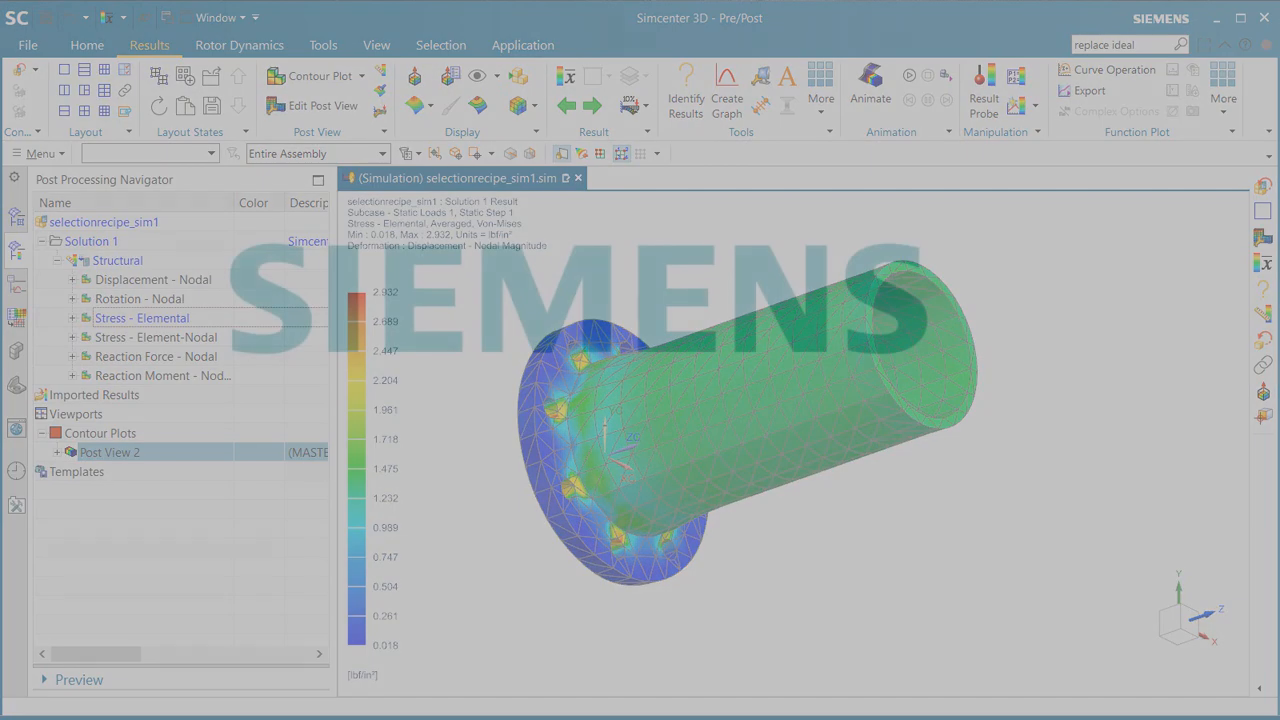